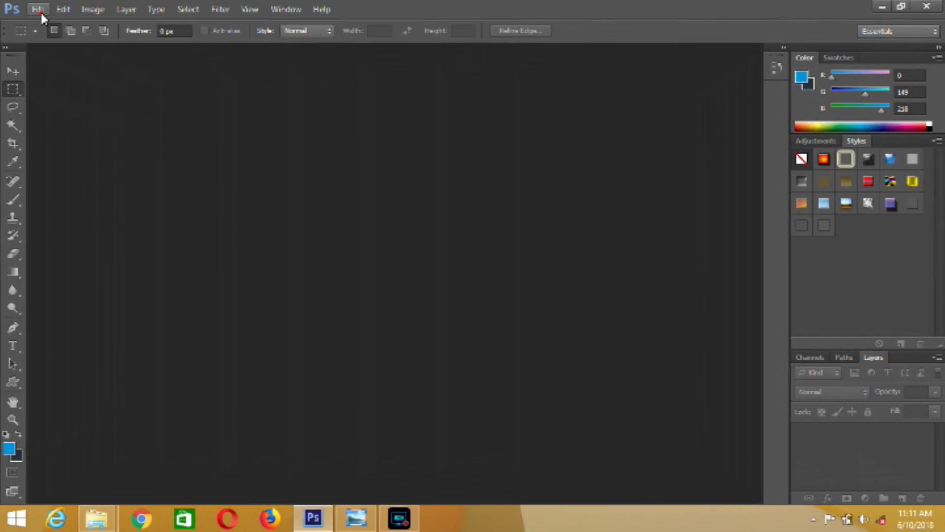
- Create a new document named 'Trifold-Brochure' using the International Paper A4, 300 ppi CMYK preset
left_click(38, 9)
left_click(54, 25)
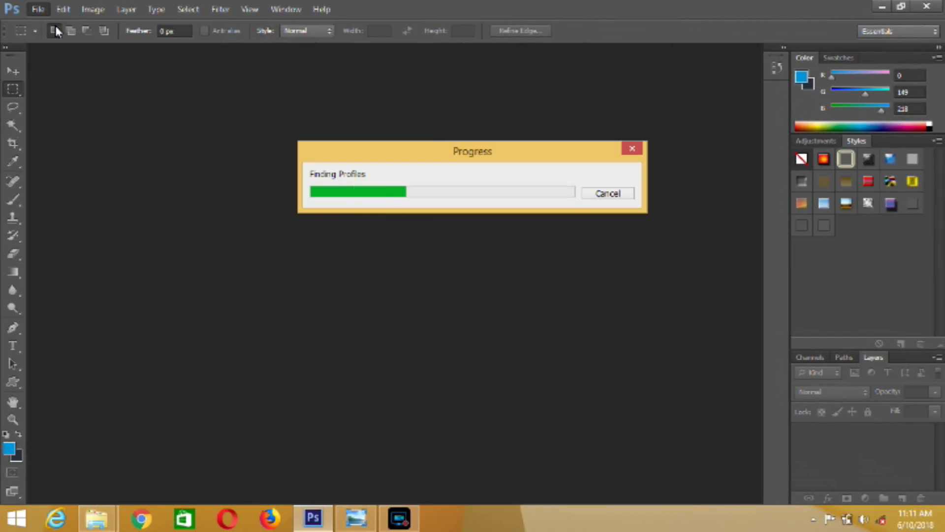
type("Tr")
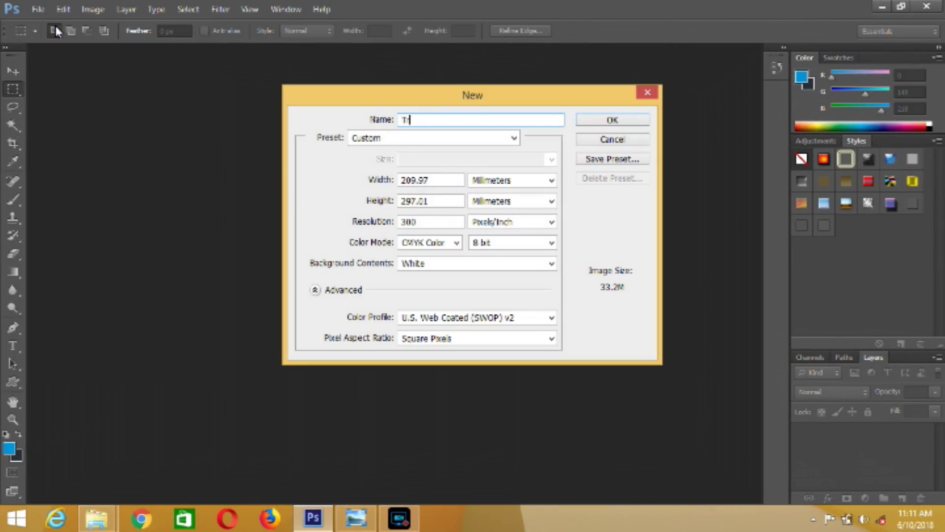
type("ifold-Bro")
type("chure")
left_click(512, 138)
left_click(471, 197)
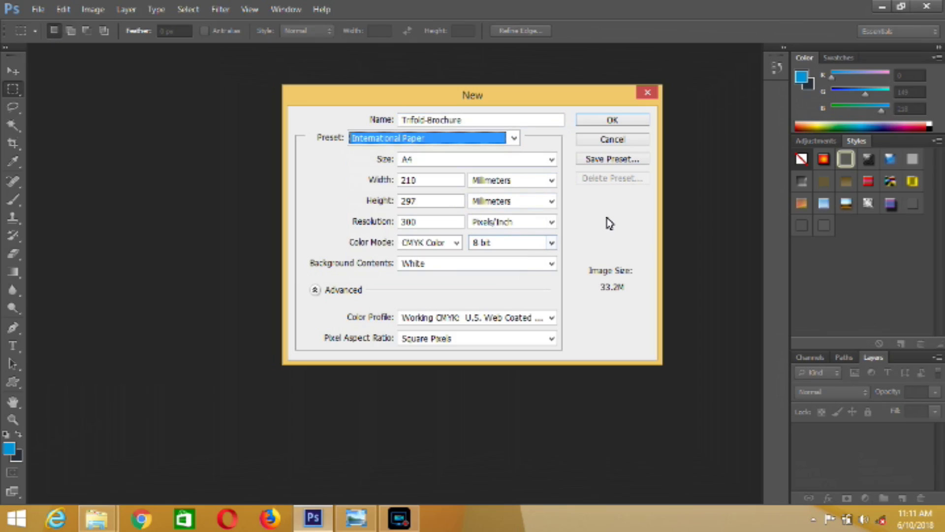
left_click(619, 122)
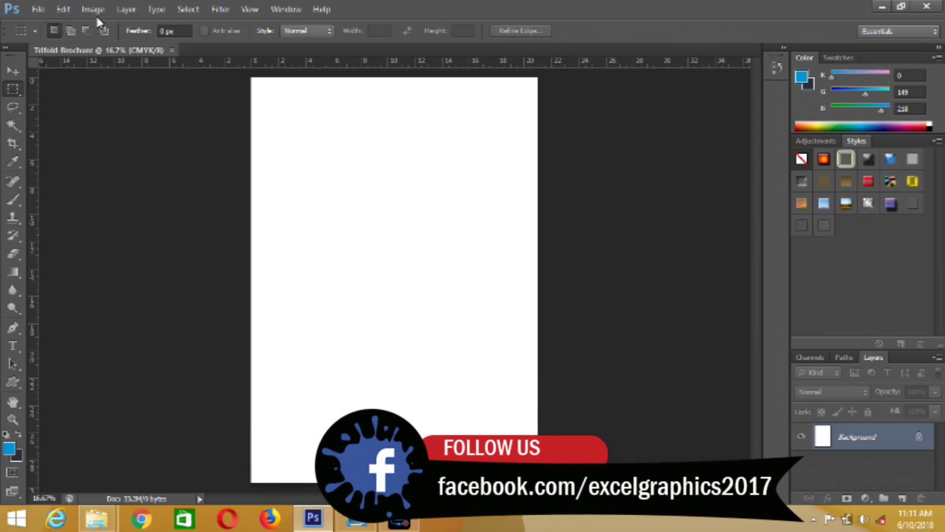
- Rotate the canvas 90° clockwise into landscape
left_click(94, 10)
mouse_move(118, 136)
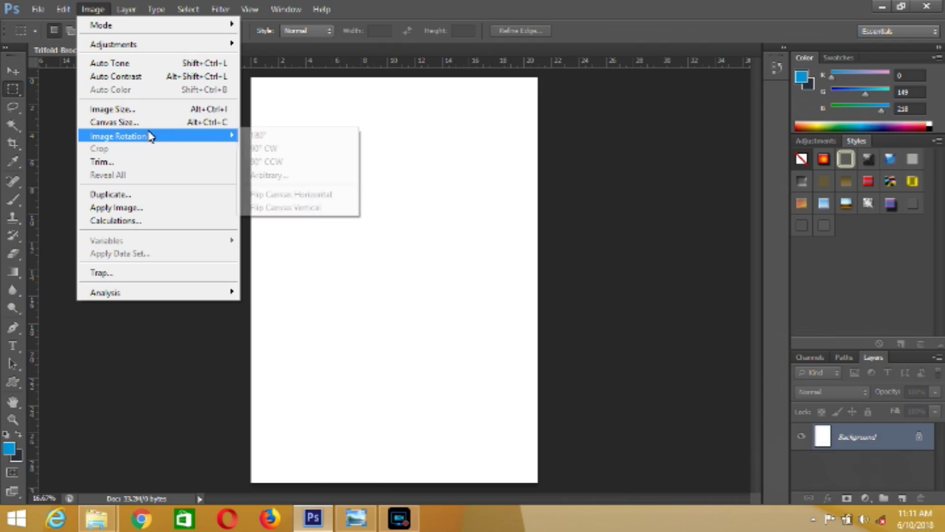
left_click(258, 149)
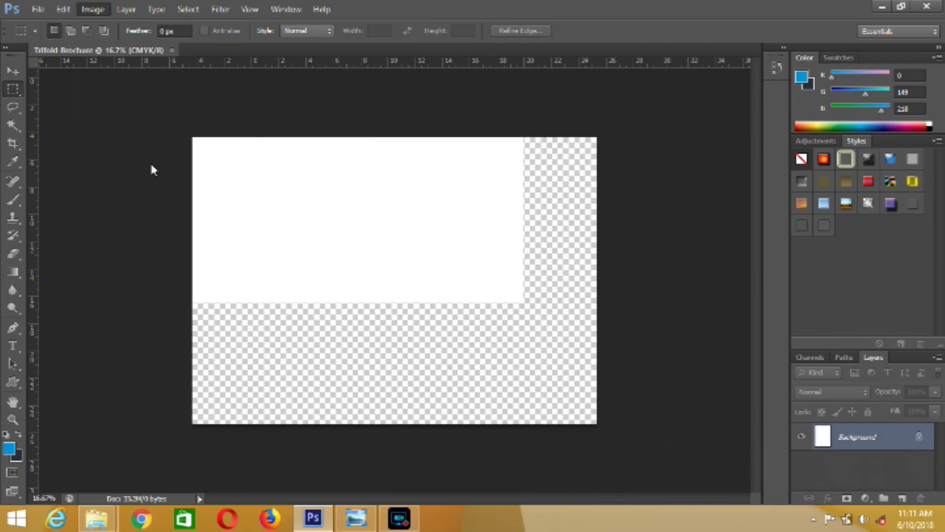
left_click(17, 72)
- Add vertical guides at about 3.9 in and 7.79 in
left_click(250, 9)
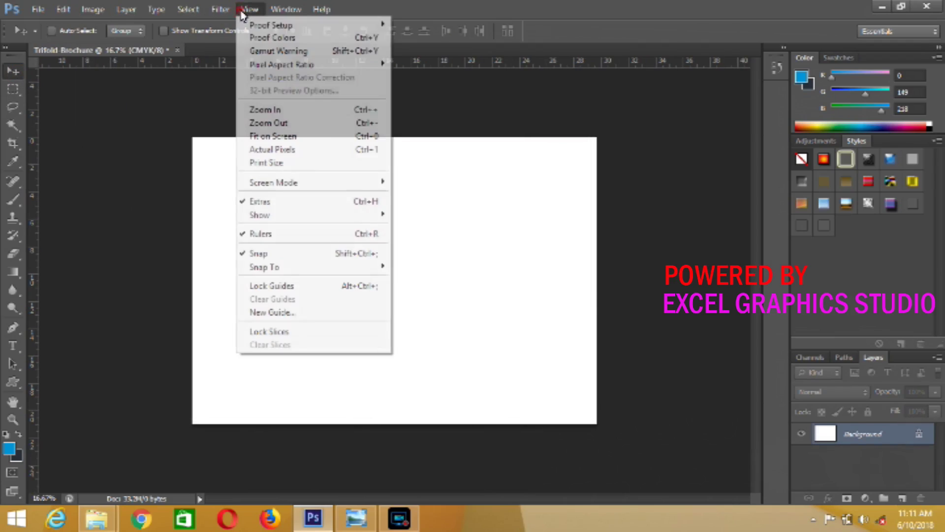
left_click(272, 315)
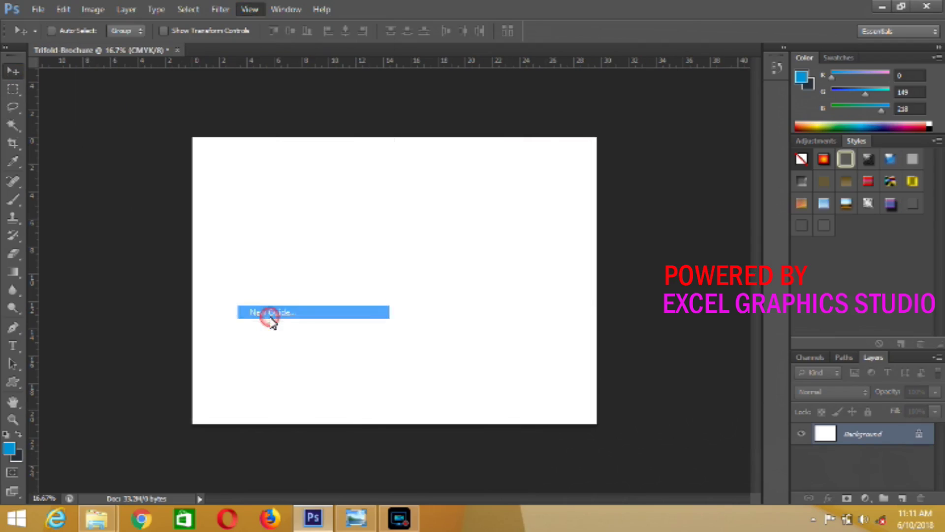
type("3")
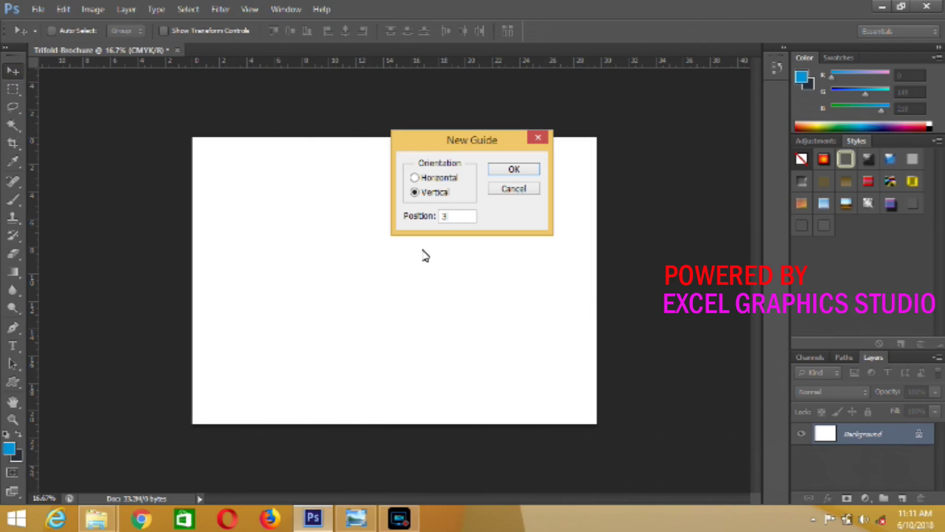
type("9")
type("76inch")
key("Home")
left_click(522, 169)
left_click(250, 9)
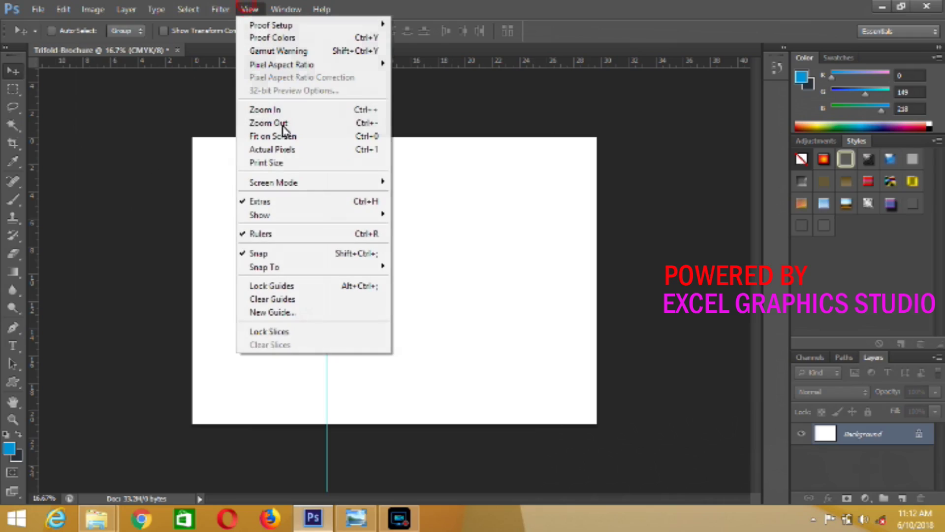
left_click(307, 312)
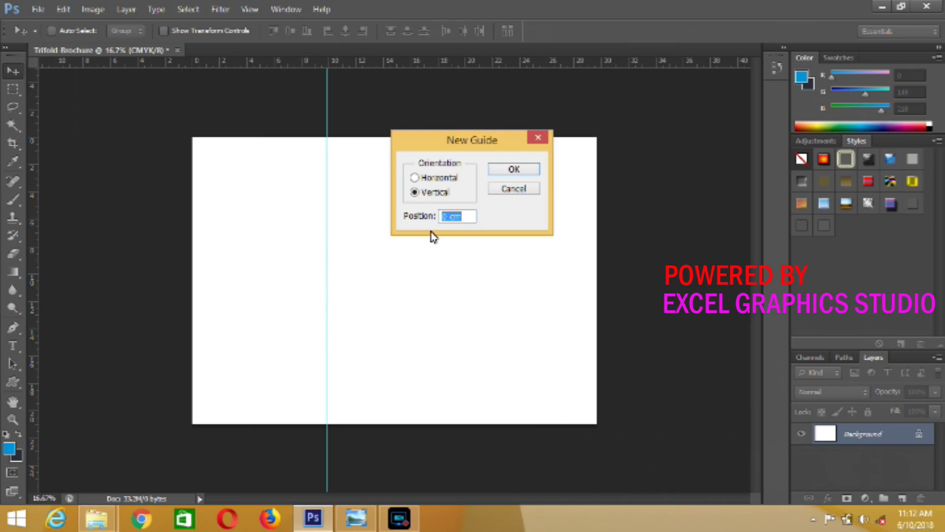
type("7.79")
type("inch")
left_click(517, 176)
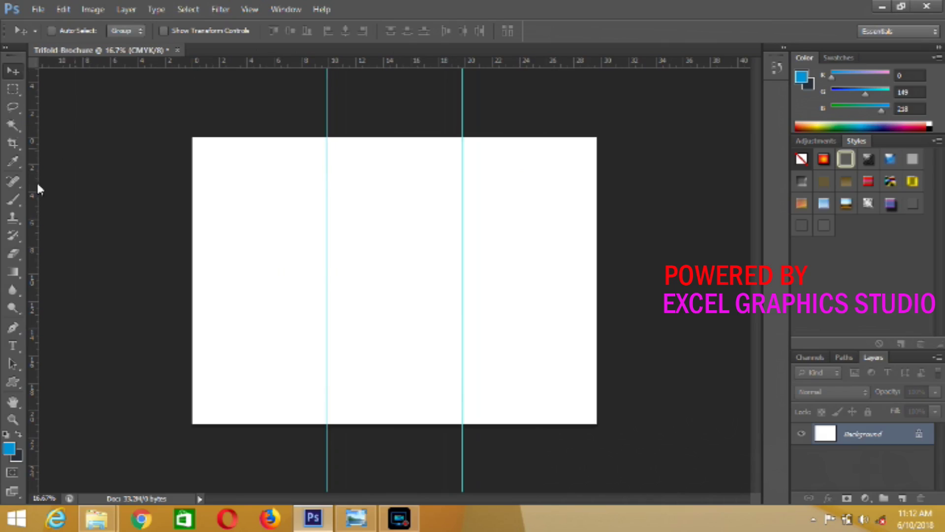
left_click(15, 333)
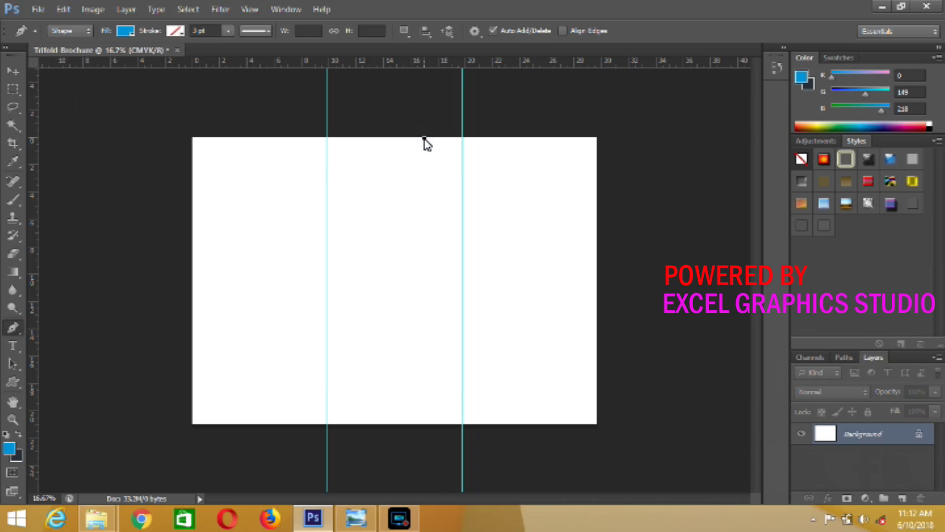
- Draw a blue triangular shape over the page's top-right corner with the Pen tool
left_click(424, 139)
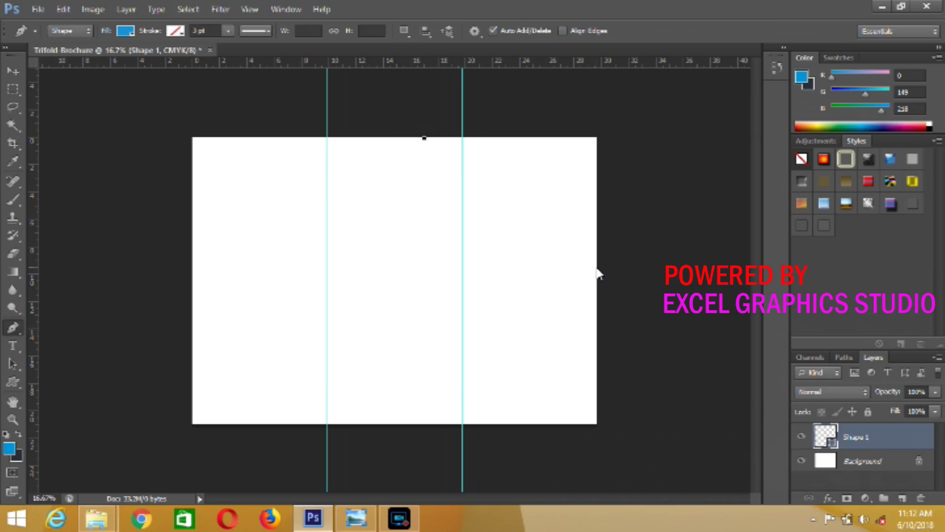
left_click_drag(596, 295, 639, 278)
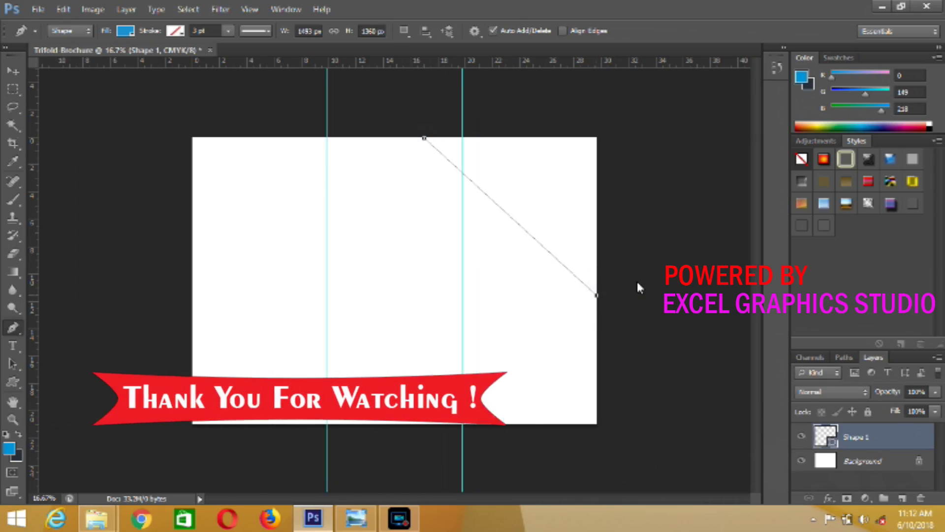
left_click(663, 139)
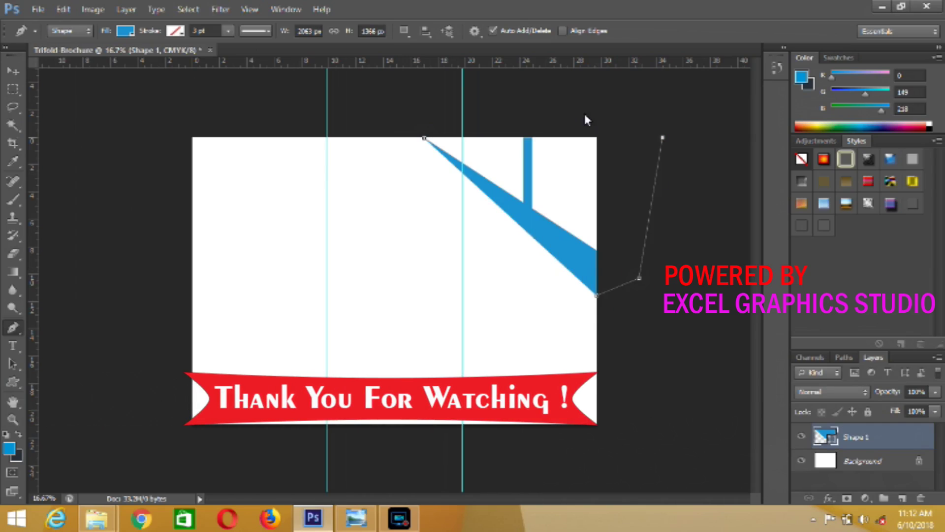
left_click(523, 97)
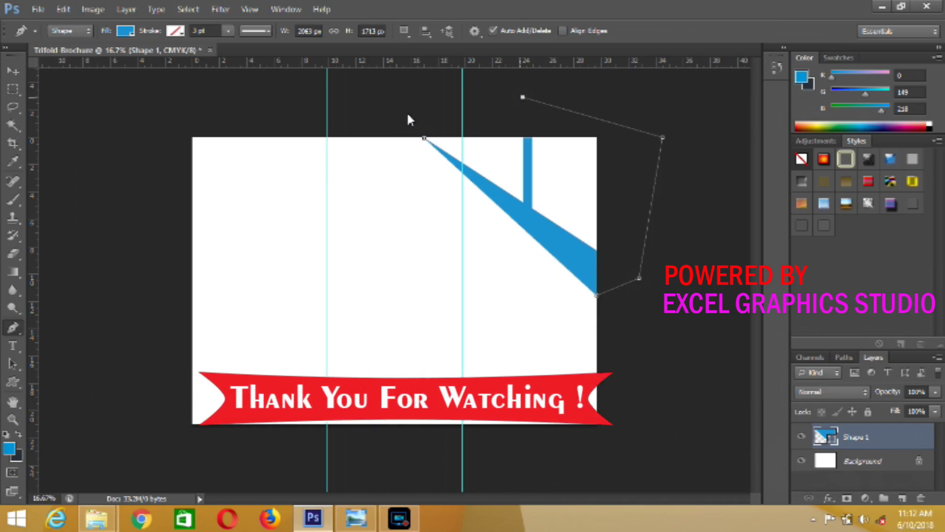
left_click(422, 137)
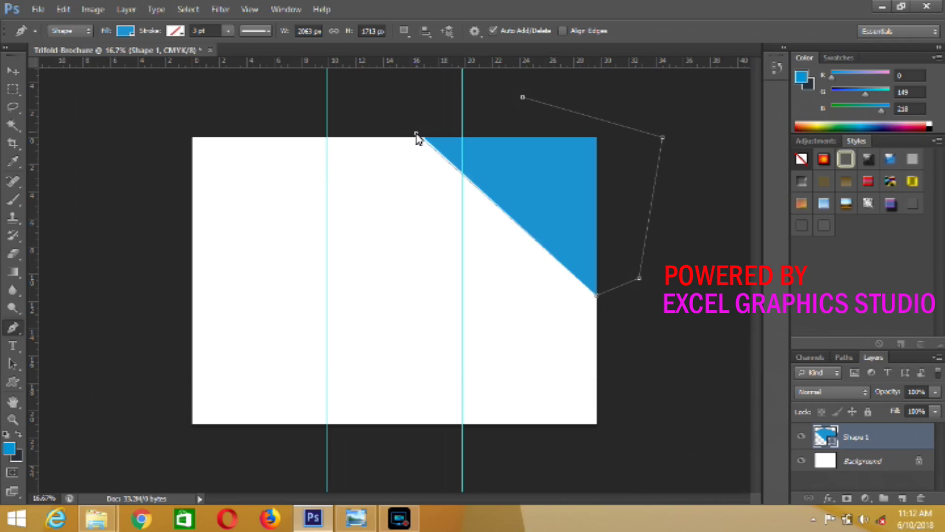
left_click(416, 134)
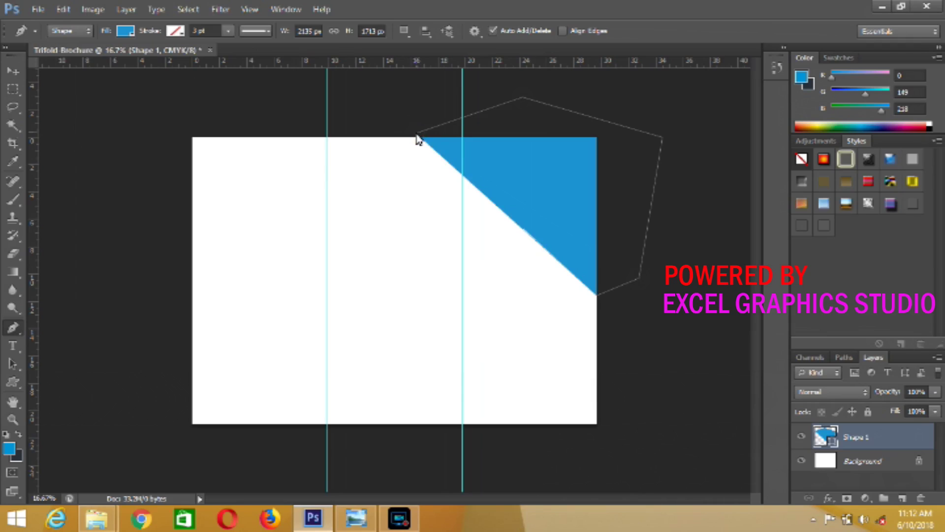
- Scale the blue corner shape up slightly and shift it down-left
left_click(19, 72)
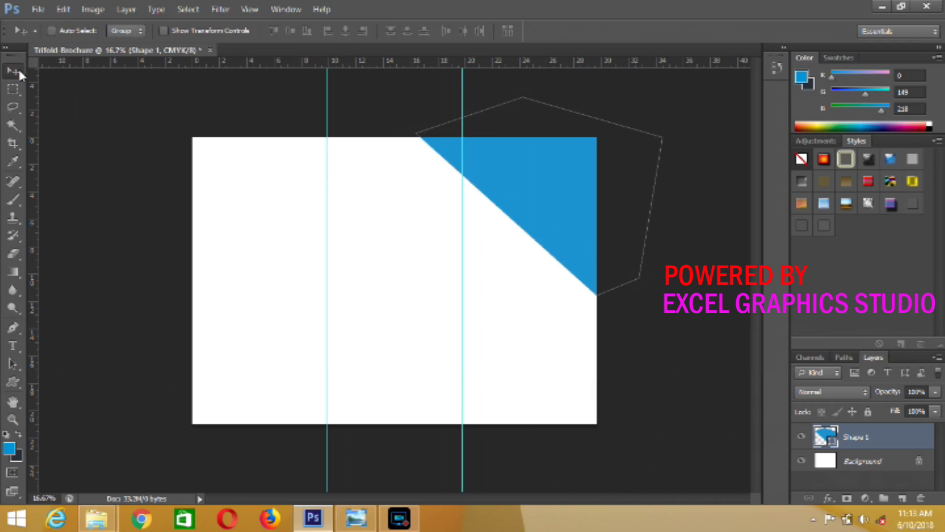
key("ctrl+t")
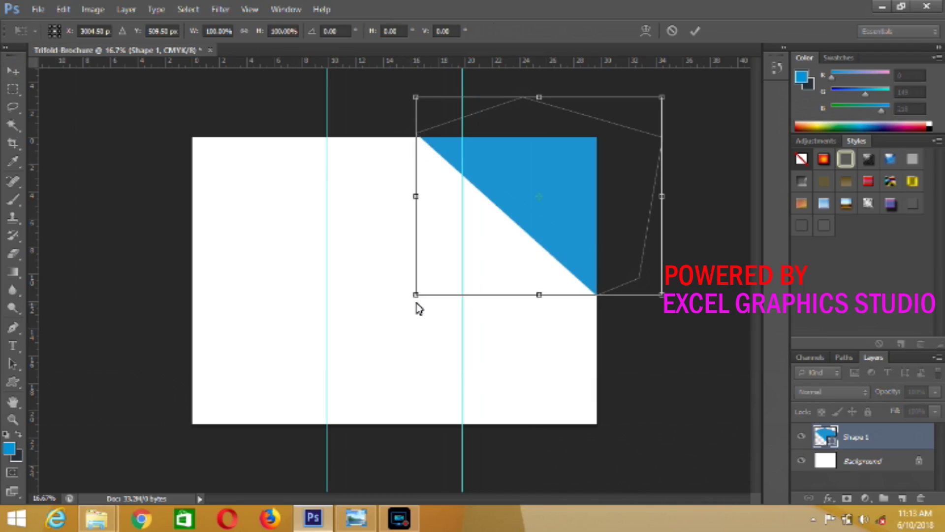
left_click_drag(416, 302, 407, 321)
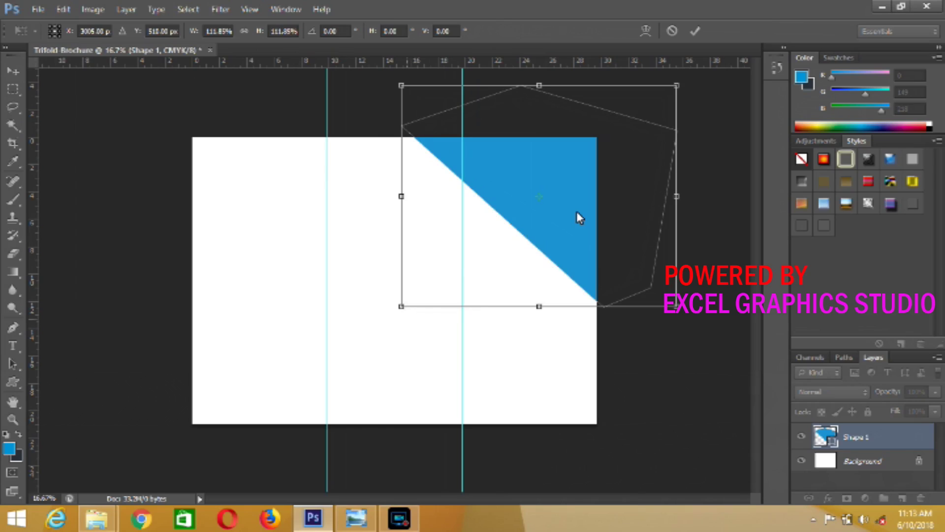
left_click_drag(579, 218, 572, 225)
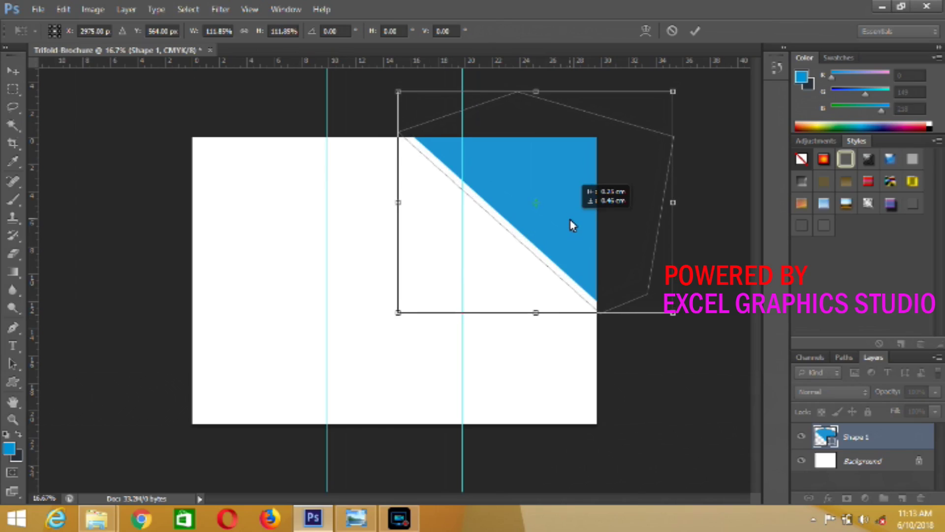
- Commit the transform, duplicate the corner shape and fill the copy dark navy
left_click(698, 29)
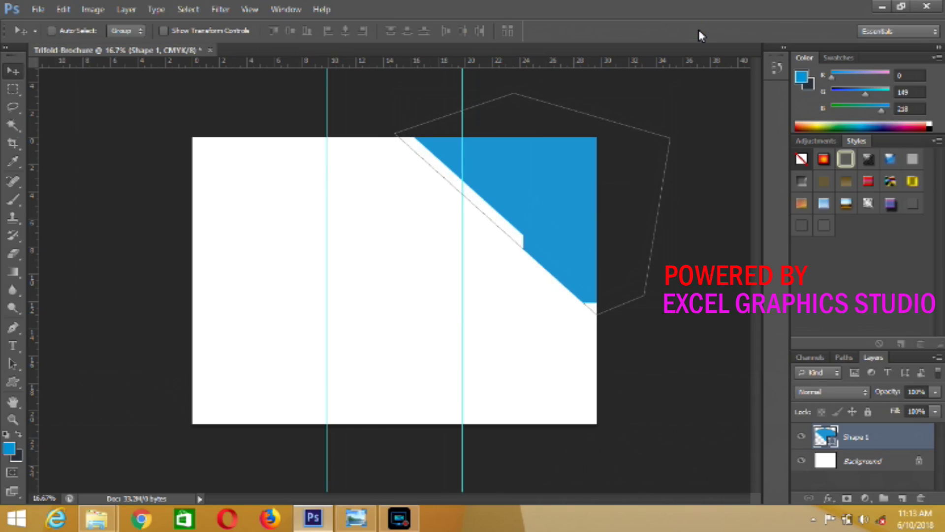
key("ctrl+j")
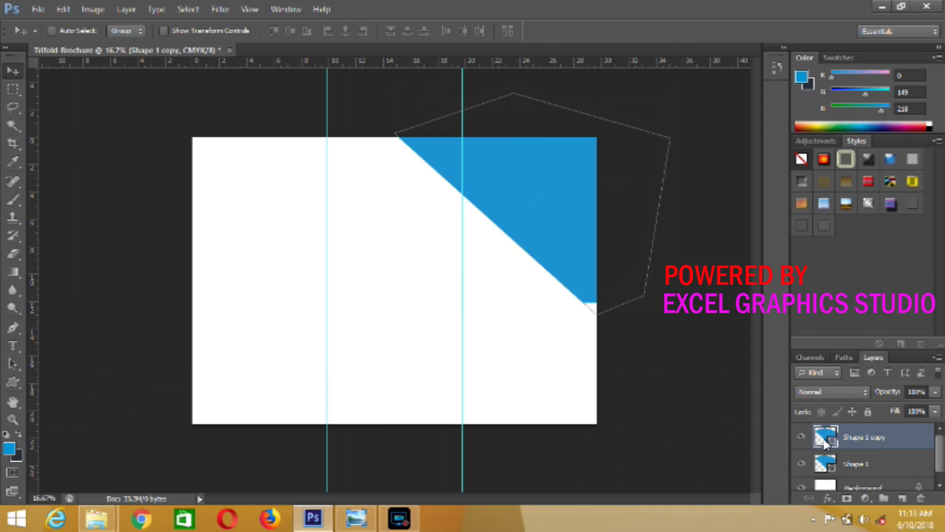
double_click(831, 441)
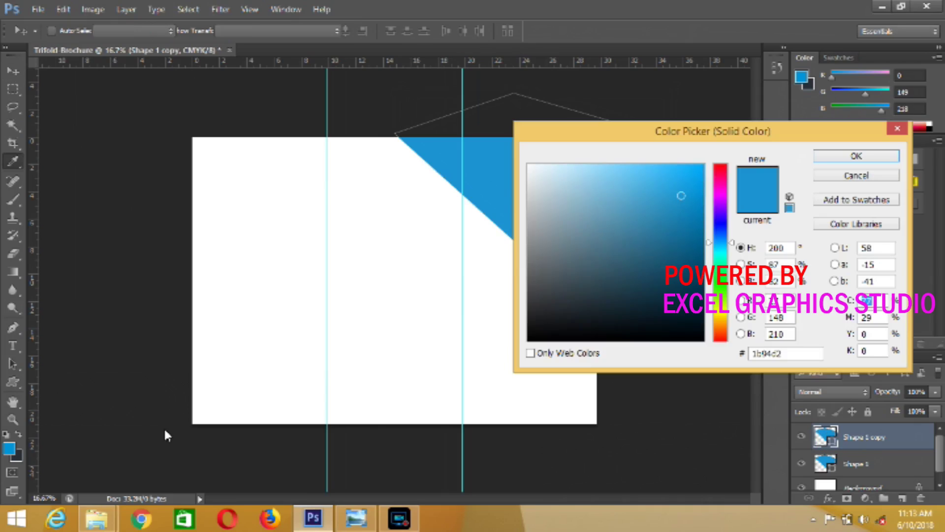
left_click(576, 302)
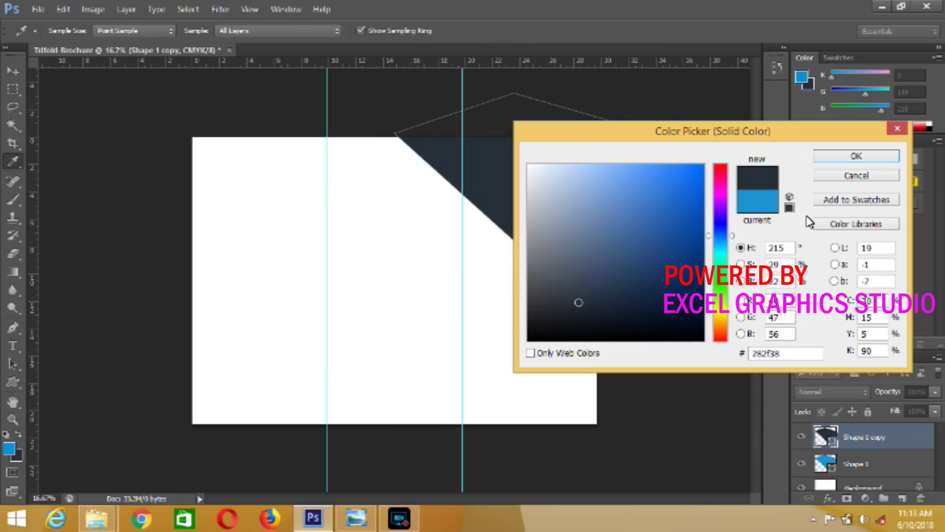
left_click(847, 157)
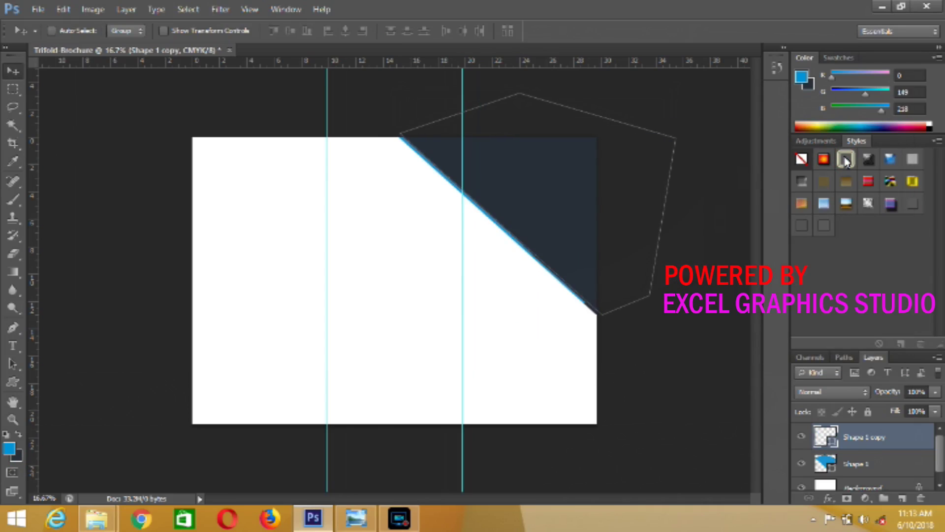
- Rotate the navy copy about -3.55° and nudge it up so a thin blue strip shows
key("ctrl+t")
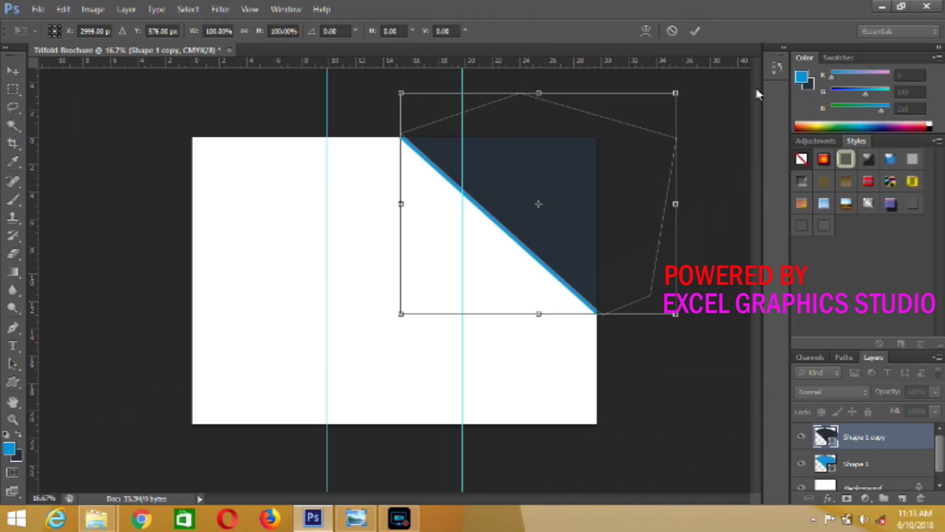
left_click_drag(747, 81, 743, 68)
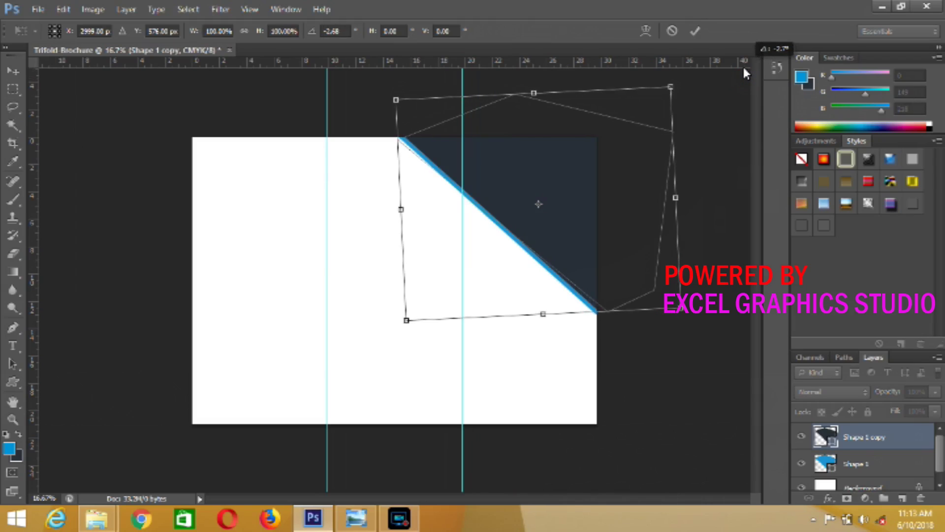
key("shift+Up")
key("shift+Up")
key("shift+Up")
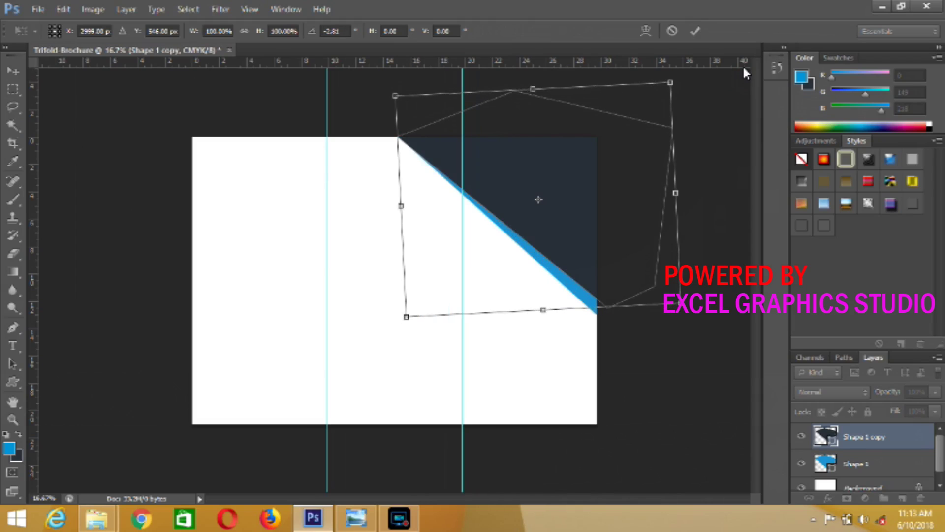
key("shift+Up")
key("Right")
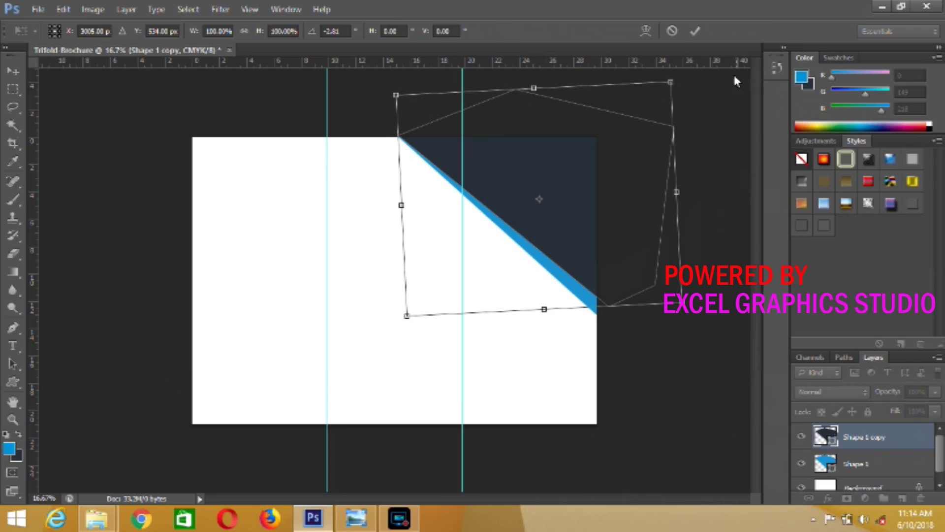
left_click_drag(729, 80, 730, 76)
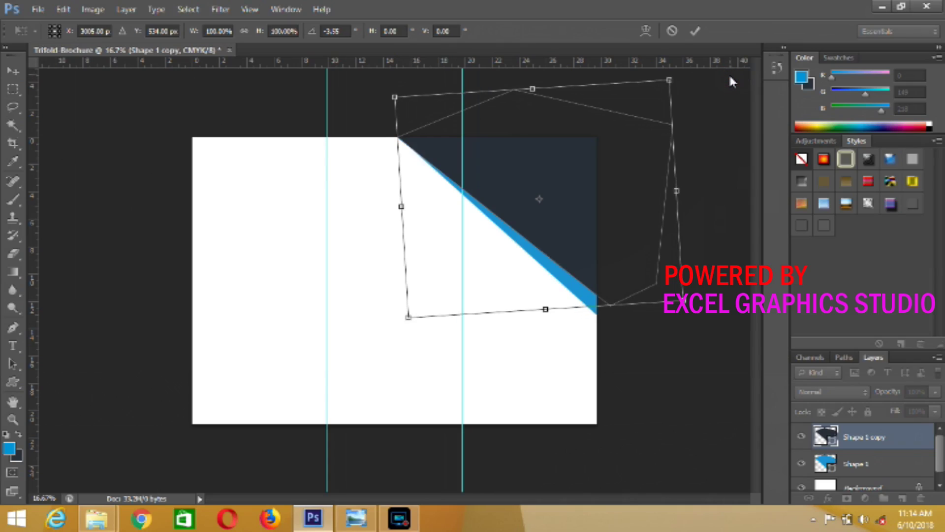
key("shift+Up")
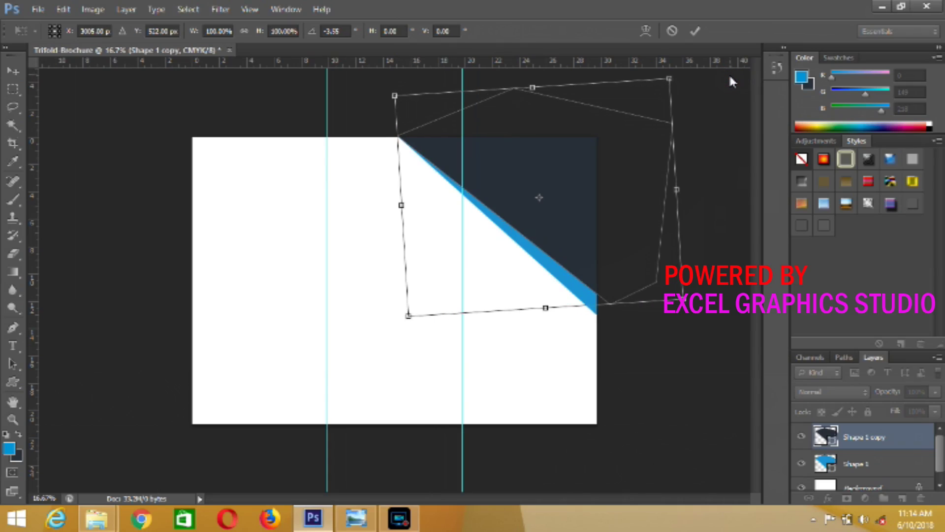
key("ctrl+plus")
left_click(754, 55)
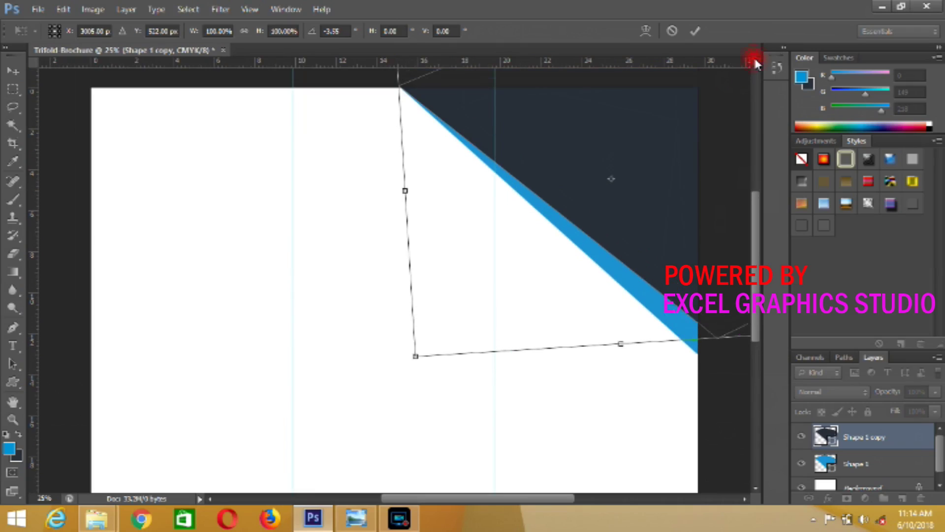
left_click(699, 32)
key("ctrl+minus")
key("ctrl+minus")
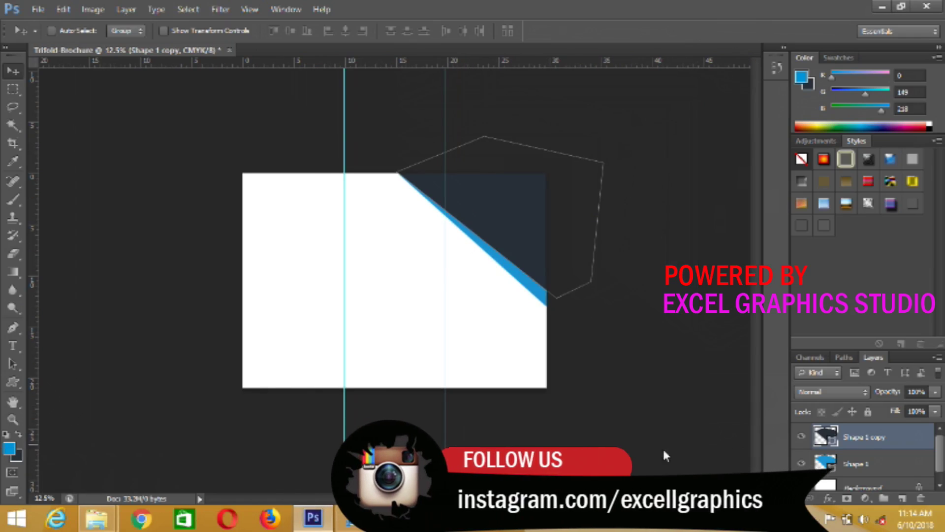
- Draw a blue rectangle from the page's top-left corner to the first fold guide at the bottom
left_click(903, 498)
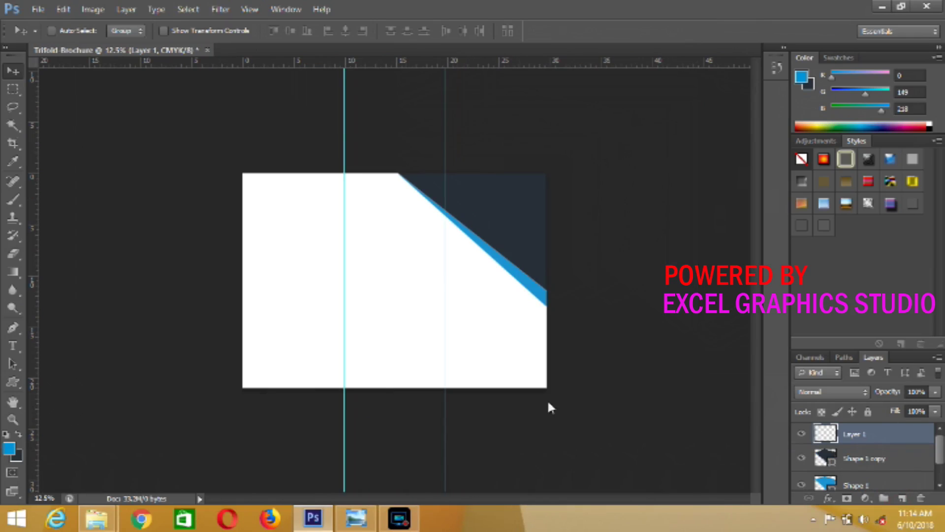
right_click(16, 383)
left_click(47, 383)
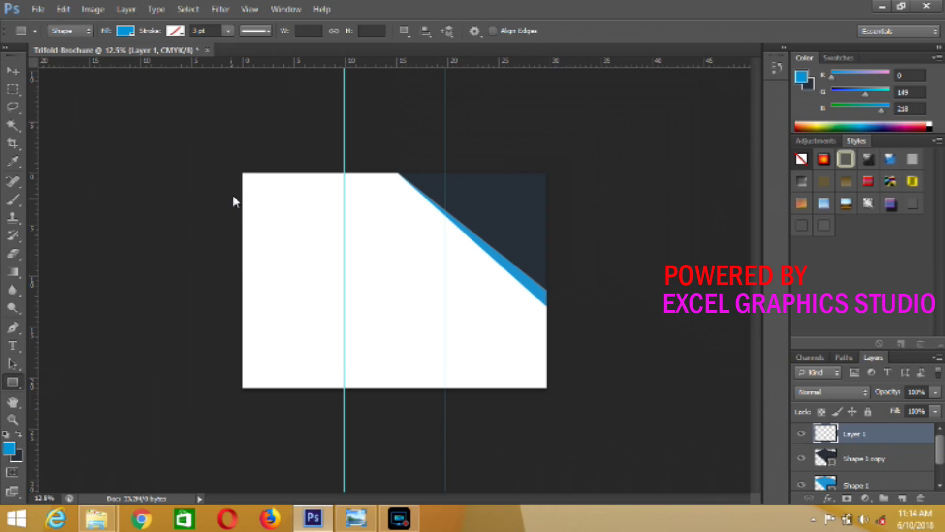
left_click_drag(241, 174, 355, 388)
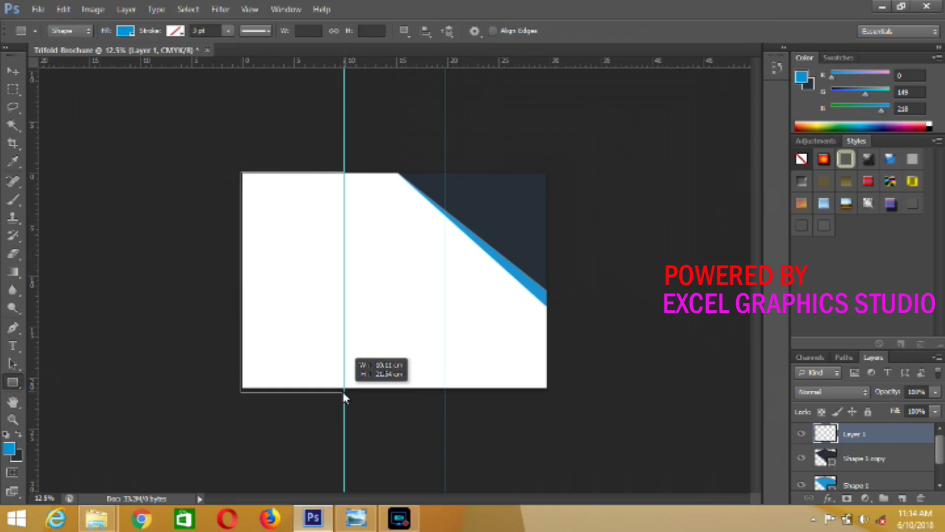
left_click_drag(355, 389, 345, 393)
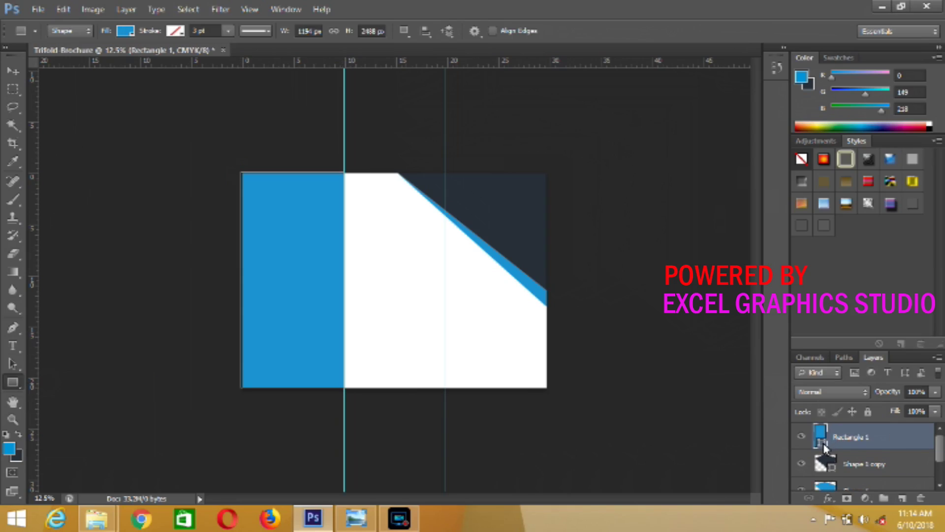
left_click(10, 76)
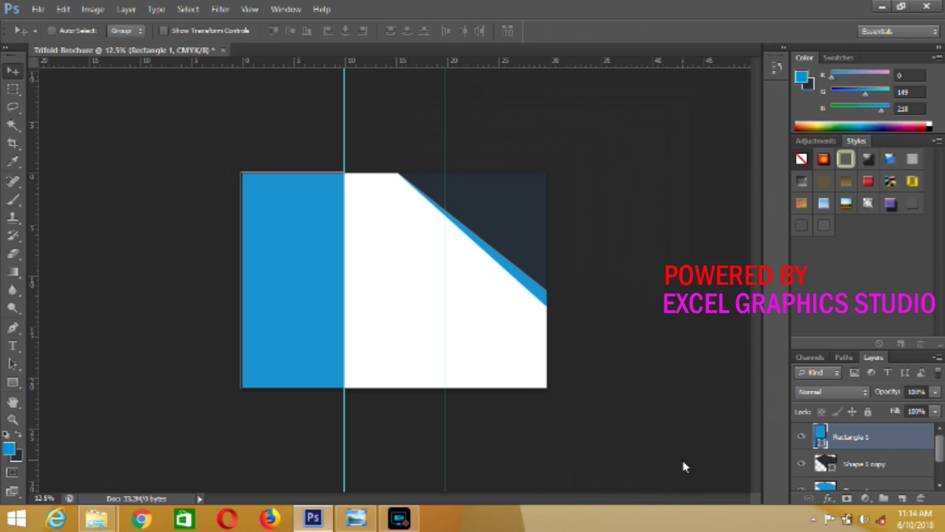
left_click(903, 497)
- Draw a thin diagonal sliver across the lower left panel, then delete that attempt
left_click(12, 331)
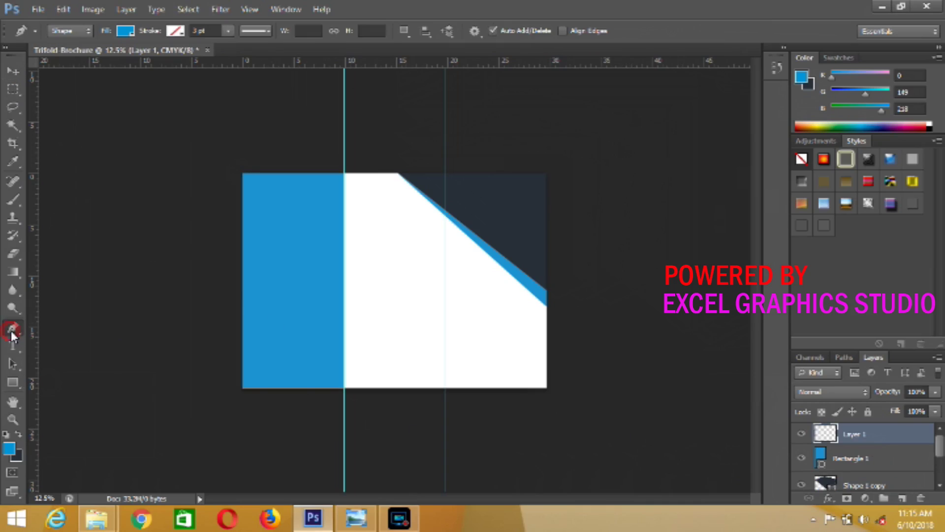
left_click(241, 277)
left_click(391, 387)
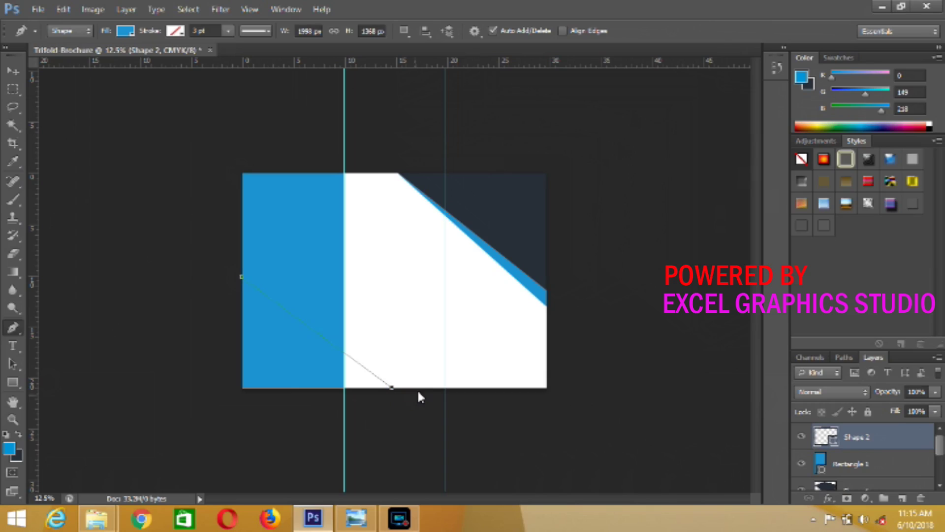
left_click_drag(416, 394, 408, 381)
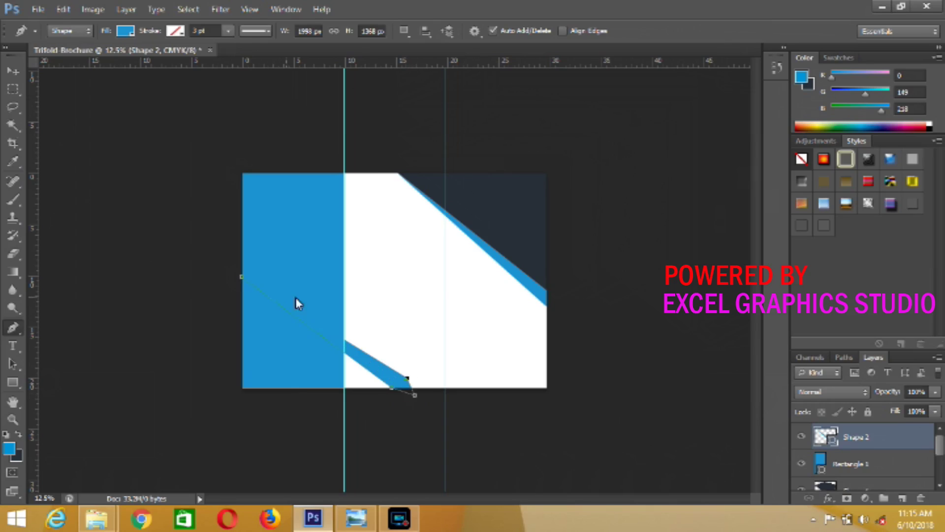
right_click(843, 431)
left_click(739, 90)
left_click(457, 201)
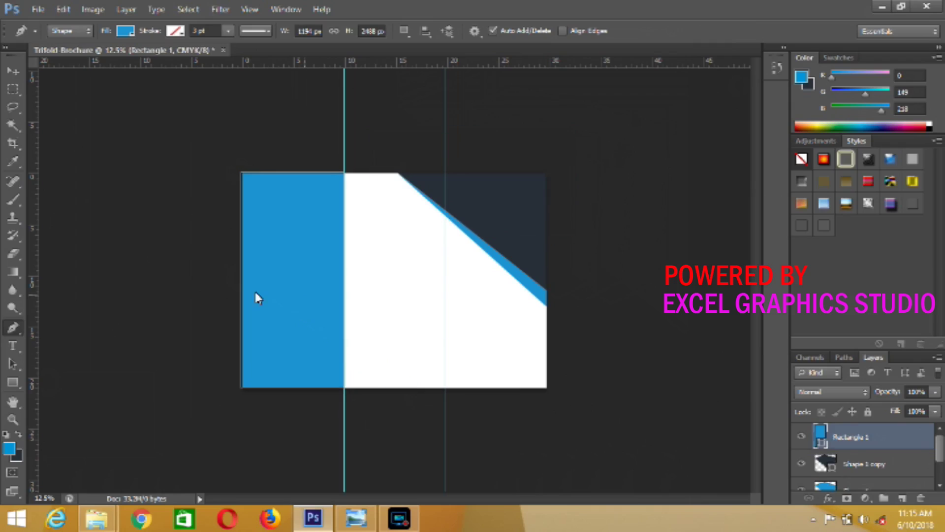
- Redraw the diagonal stripe from past the left edge to the bottom edge, filled dark navy #282f38
left_click(235, 276)
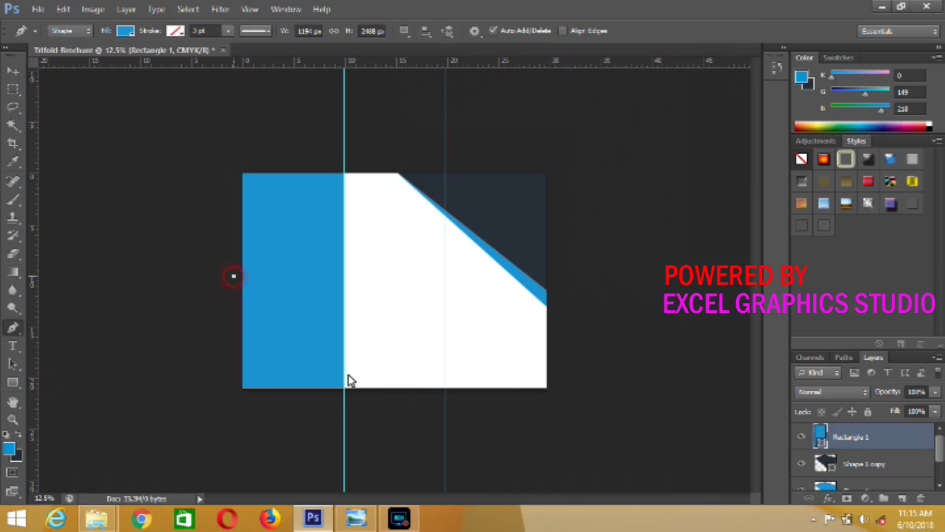
left_click(370, 388)
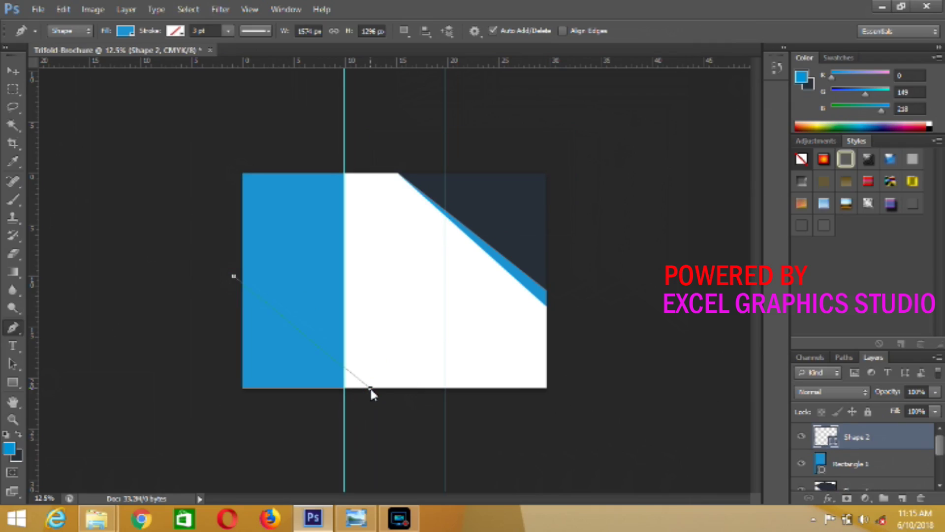
left_click(381, 388)
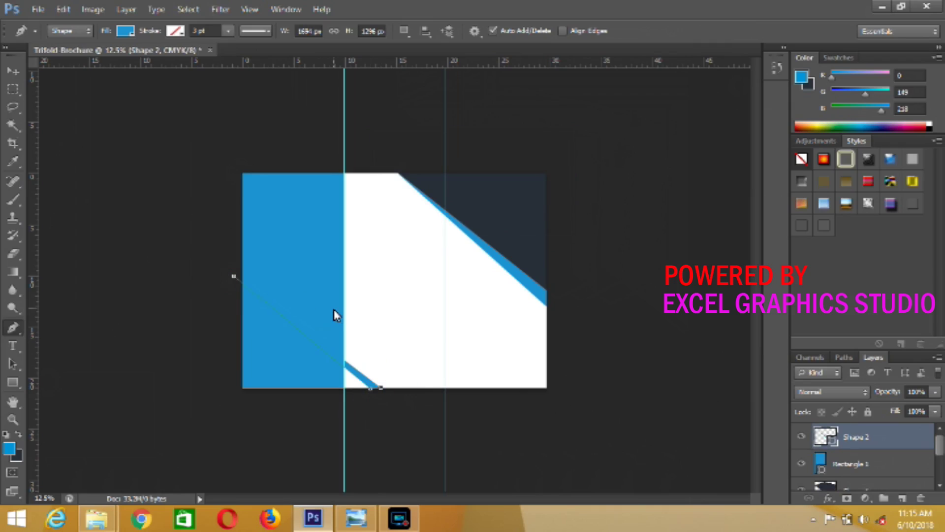
key("Right")
key("Right")
left_click(227, 261)
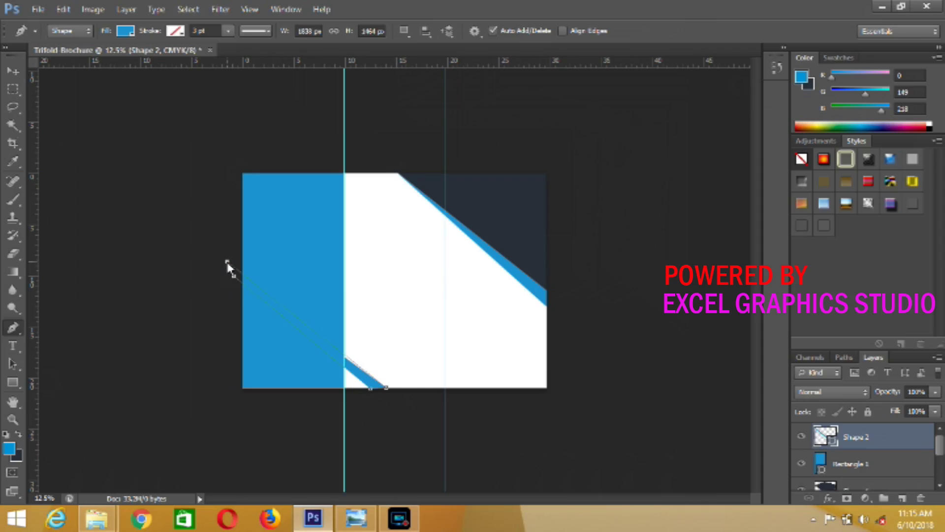
left_click(233, 278)
left_click(489, 224)
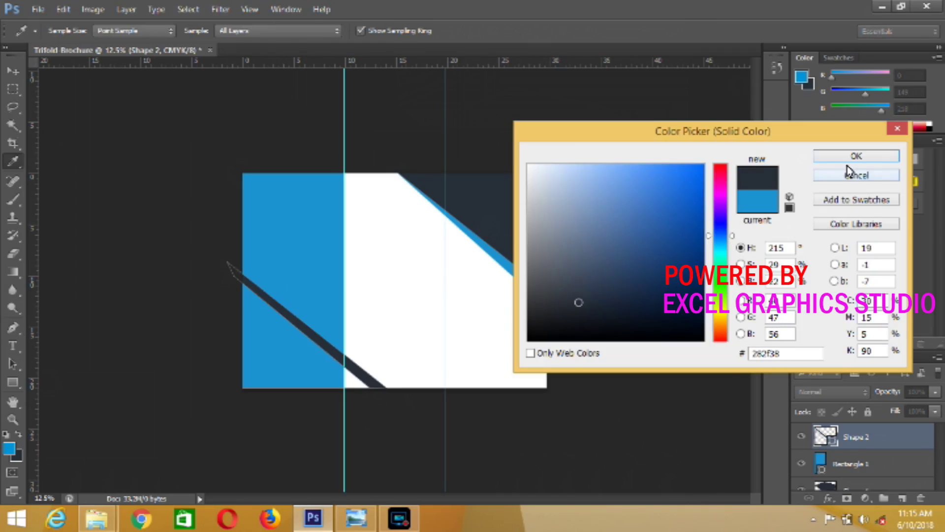
left_click(852, 156)
left_click(13, 72)
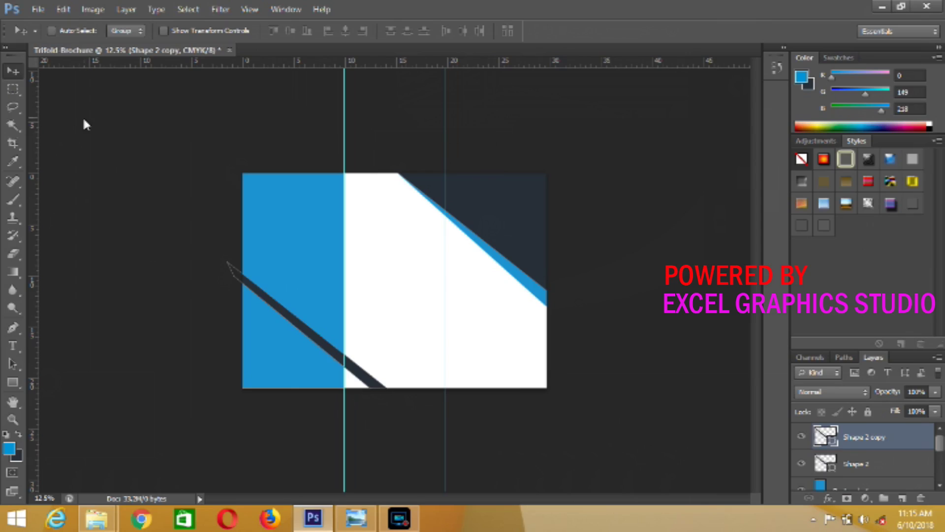
- Recolour the duplicated stripe bright blue
double_click(832, 442)
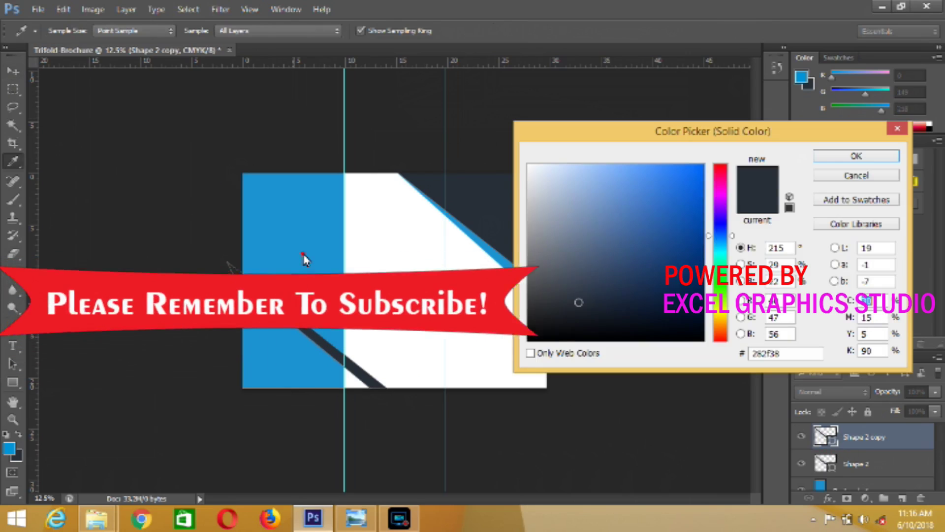
left_click(308, 255)
left_click(845, 156)
key("v")
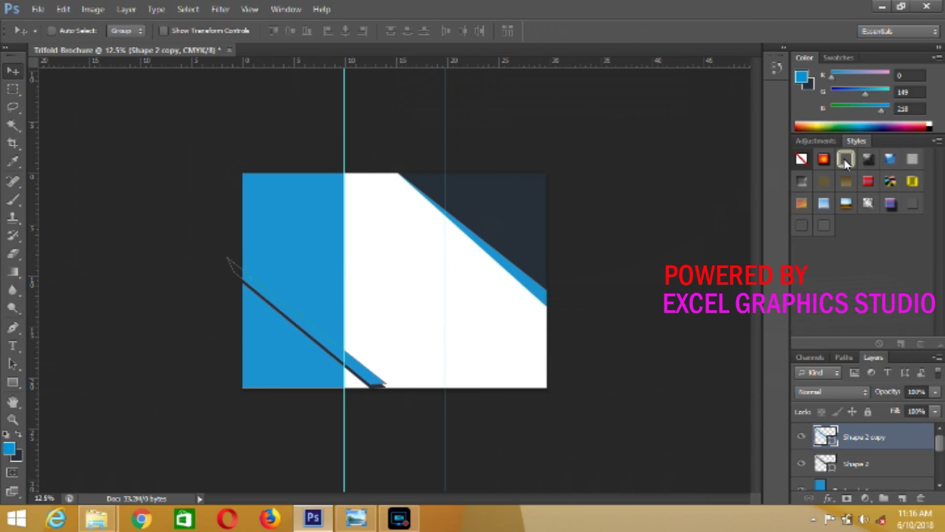
left_click(845, 158)
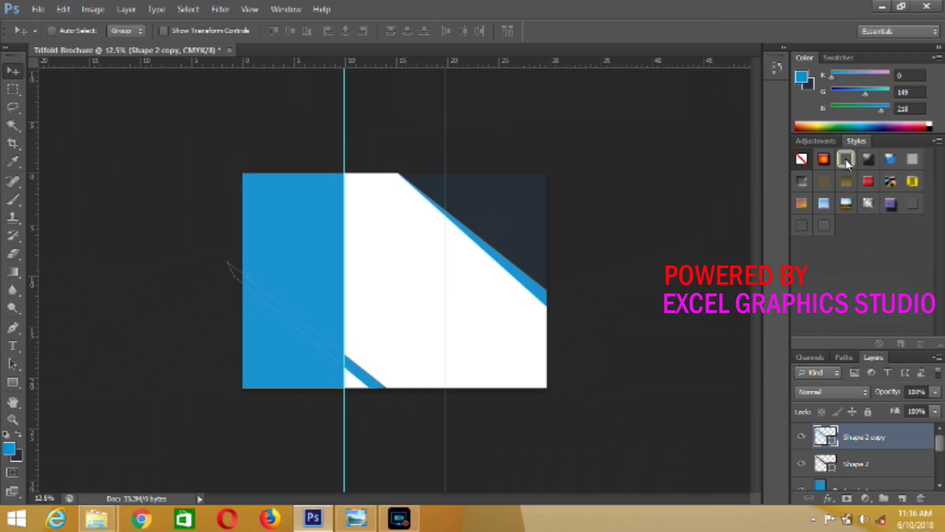
- Enlarge both stripes slightly and nudge the blue copy up and to the right
left_click(888, 467, "shift")
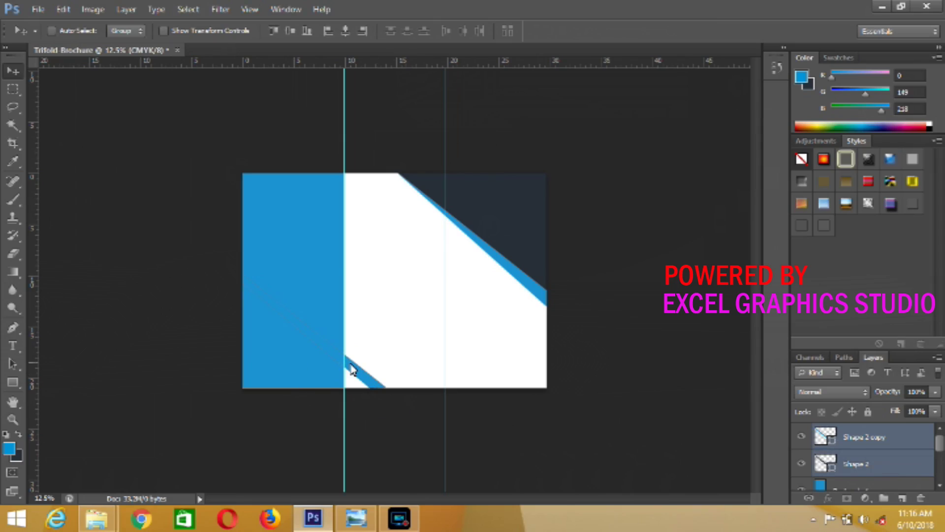
key("ctrl+t")
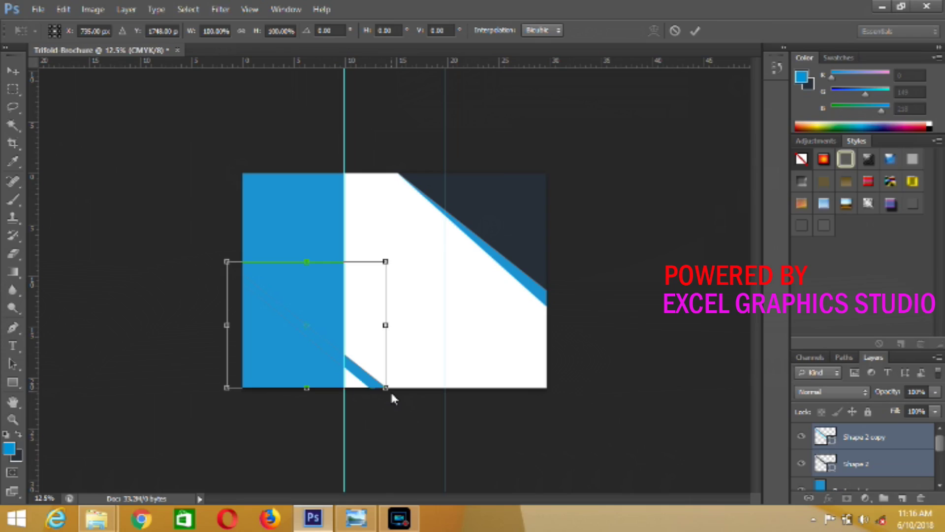
left_click_drag(392, 395, 395, 399)
left_click(697, 29)
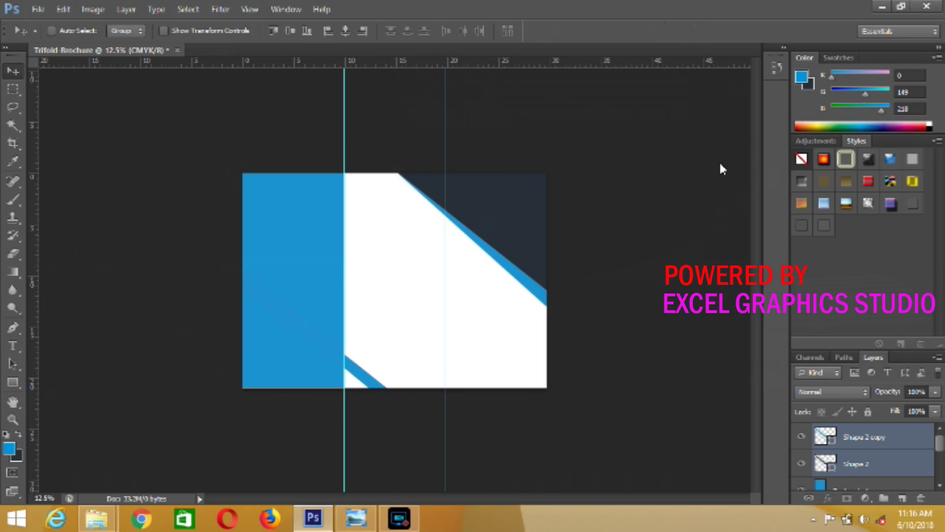
left_click(839, 437)
key("Up")
key("shift+Right")
key("shift+Right")
key("shift+Right")
key("shift+Right")
key("shift+Right")
key("shift+Right")
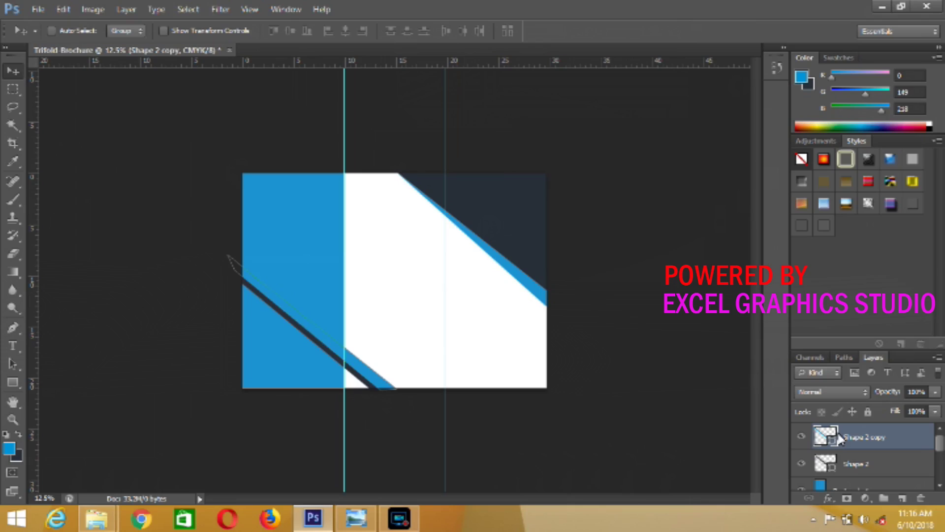
key("shift+Right")
key("ctrl+plus")
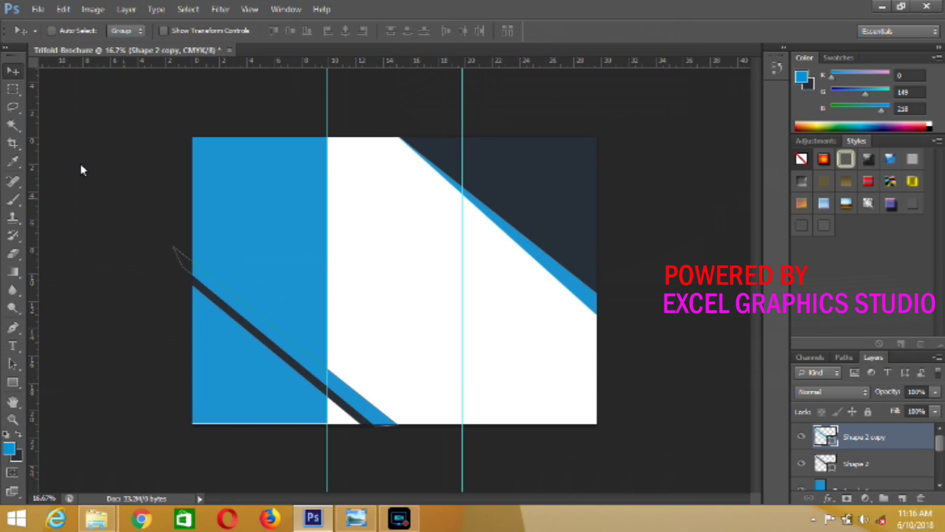
- Draw a small angled shape at the bottom of the middle fold on a new layer
left_click(850, 472)
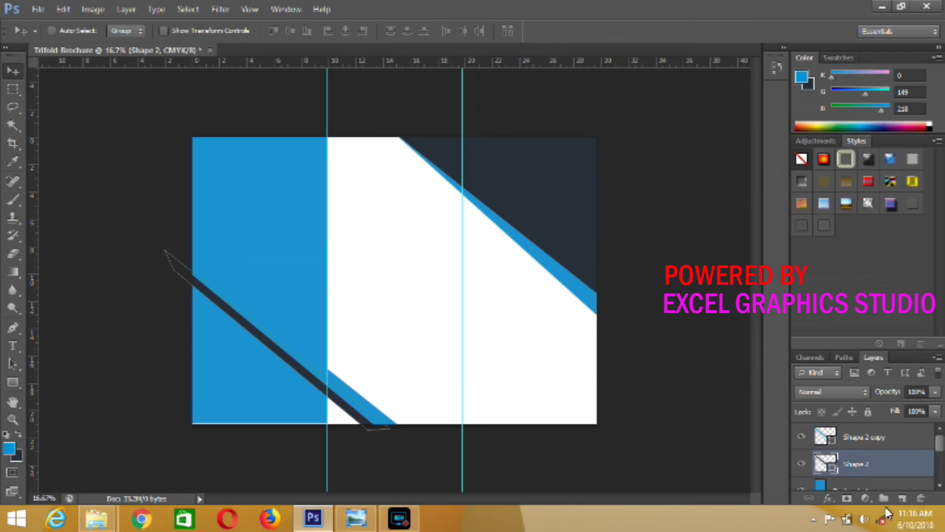
left_click(903, 498)
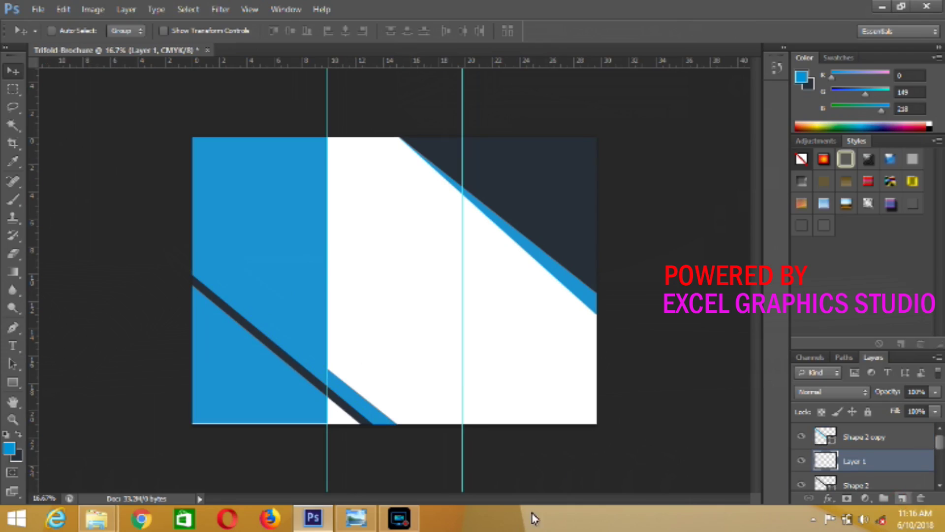
left_click(13, 327)
left_click(327, 394)
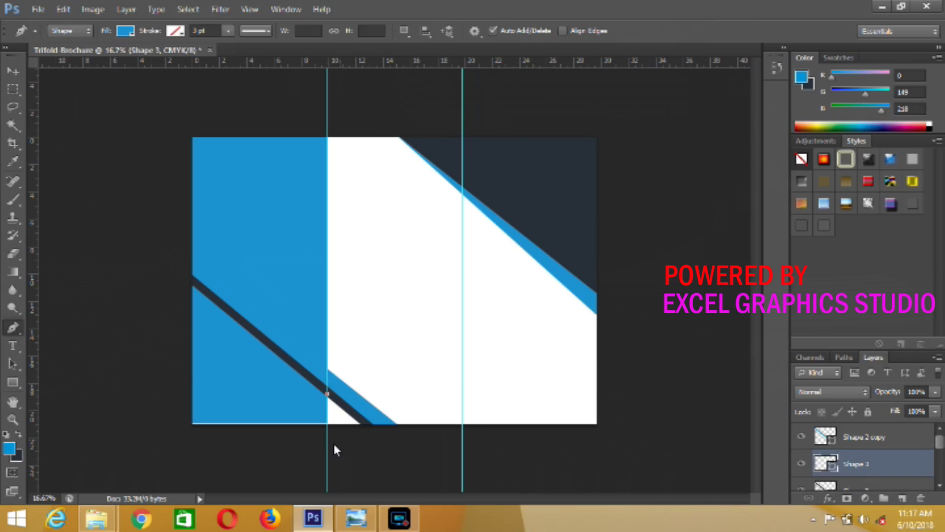
left_click(327, 438)
left_click(362, 438)
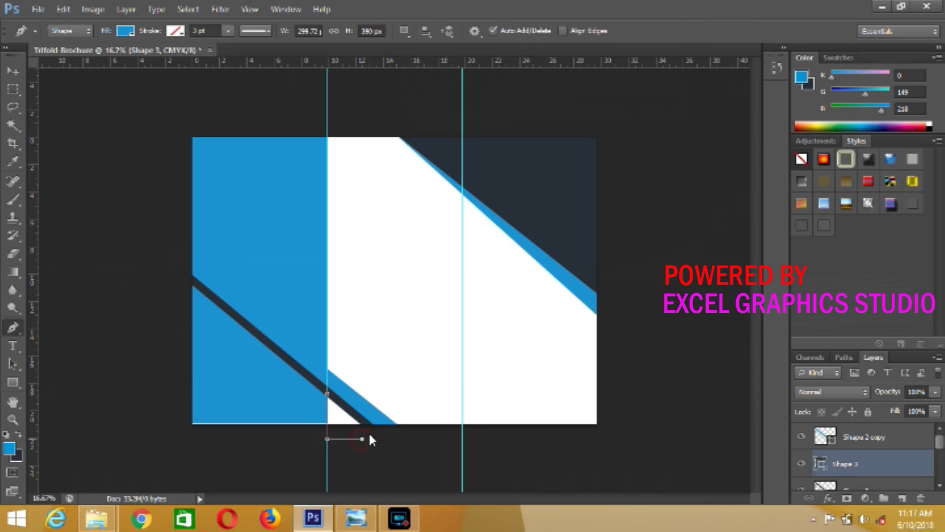
left_click(369, 429)
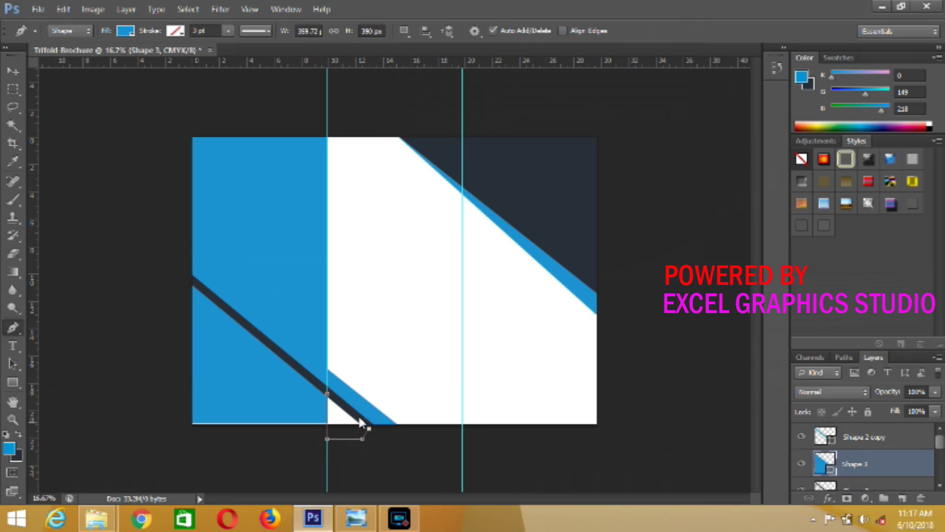
left_click(327, 394)
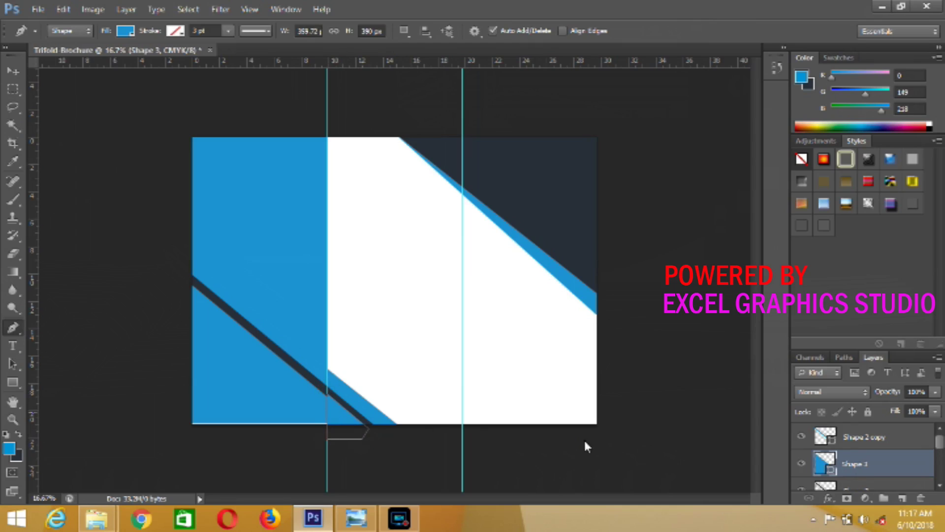
- Fill the small shape with dark navy sampled from the design
double_click(832, 472)
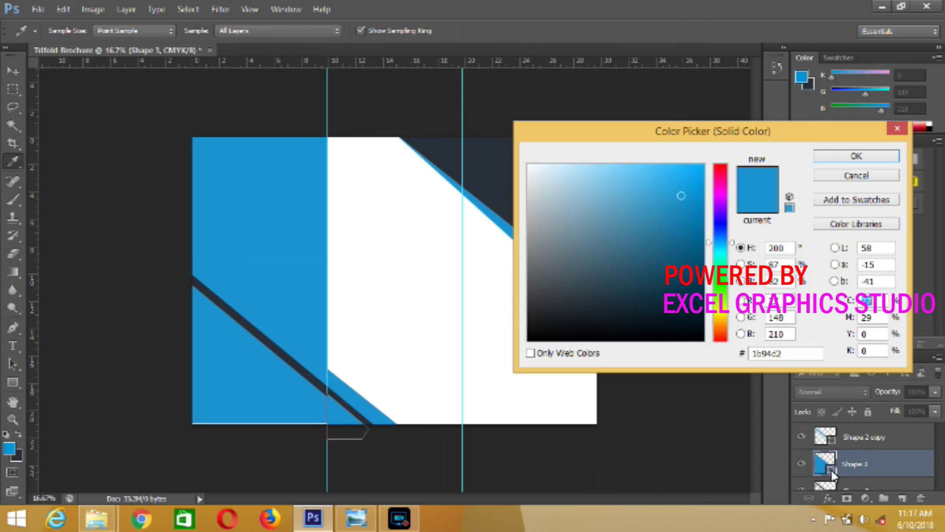
left_click(17, 456)
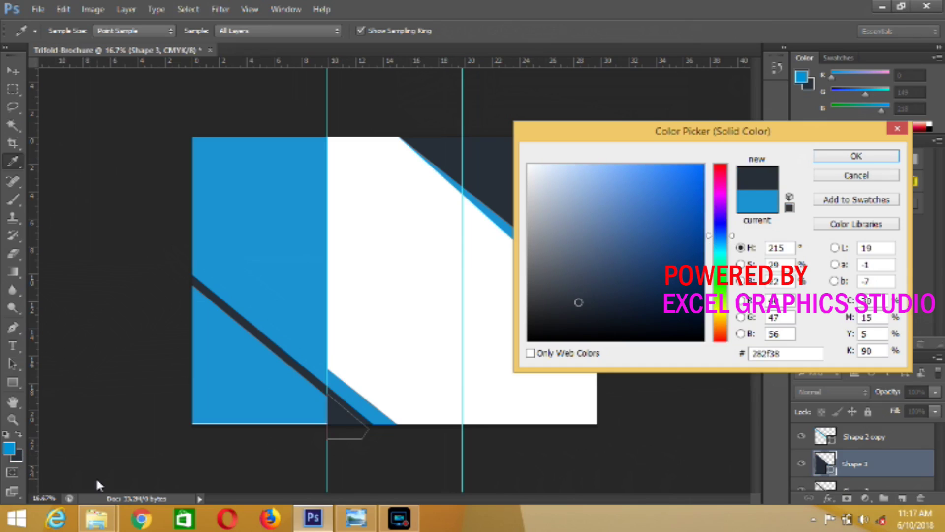
left_click(216, 404)
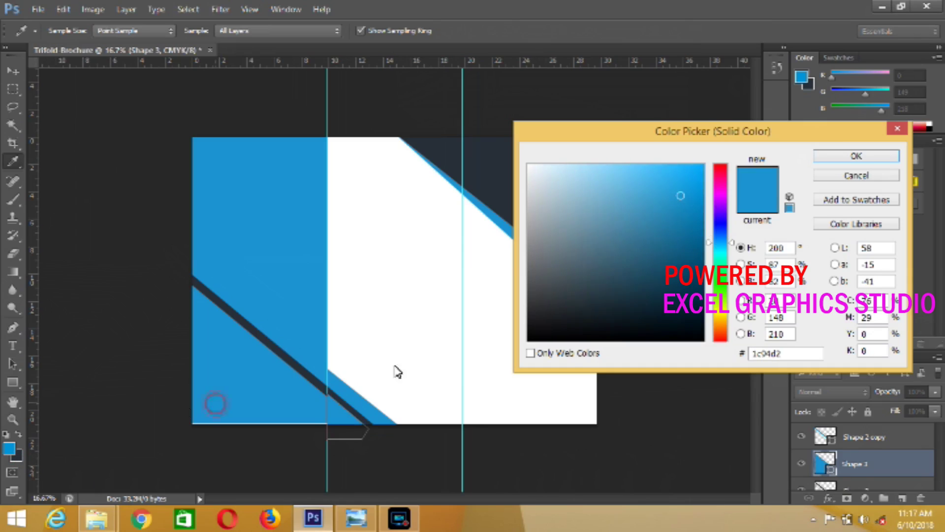
left_click(848, 156)
left_click(19, 73)
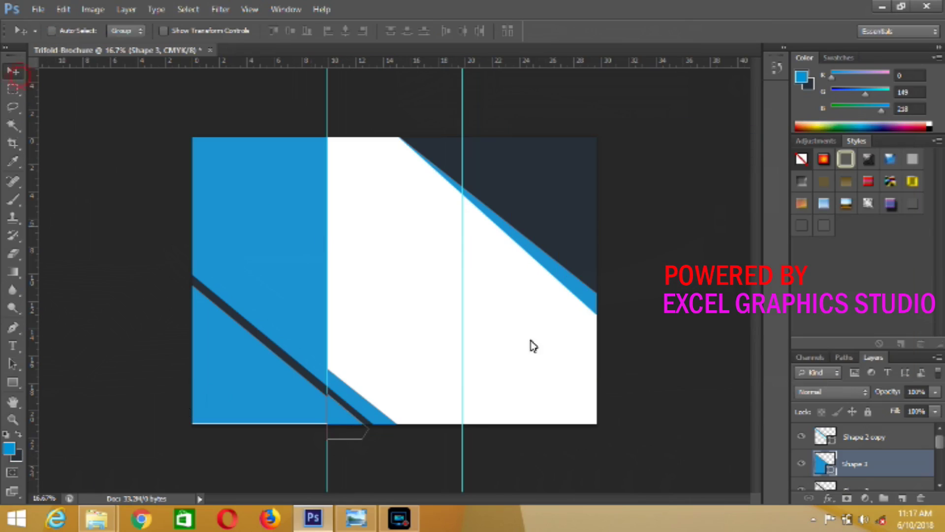
left_click(830, 438)
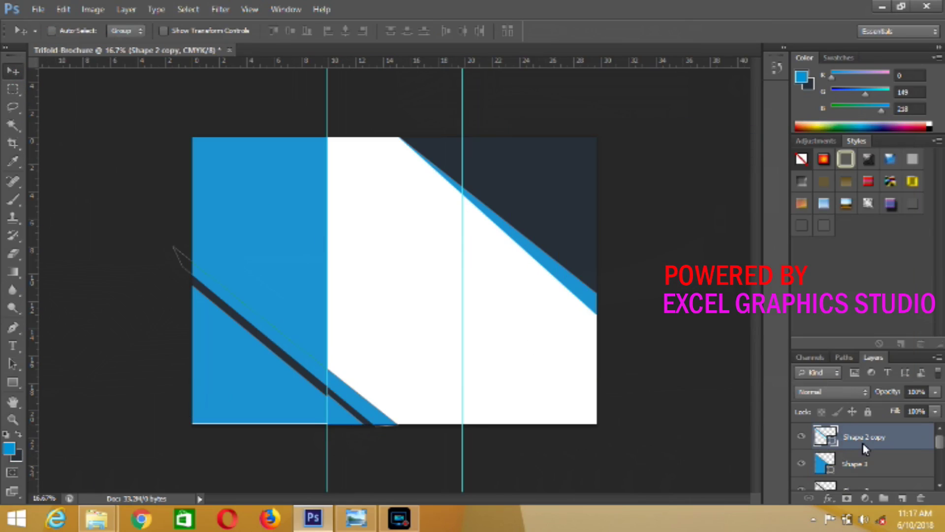
double_click(832, 475)
left_click(507, 144)
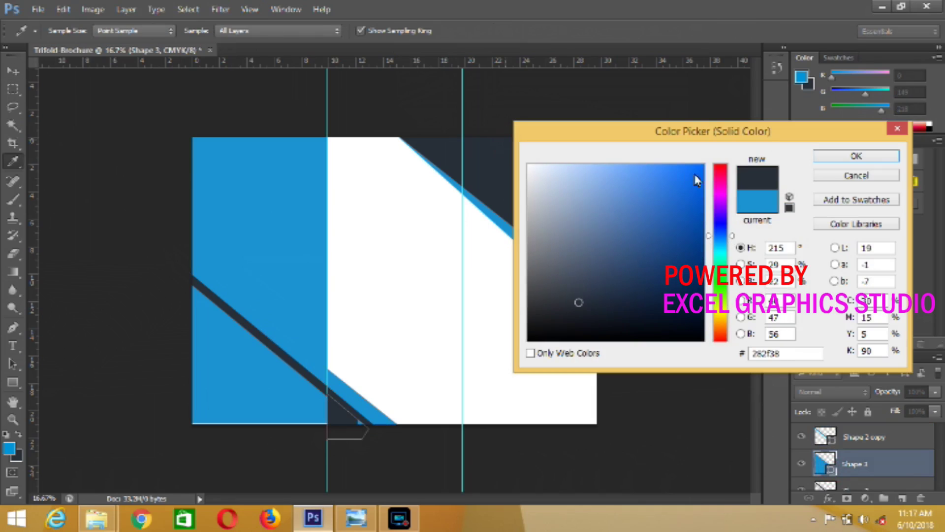
left_click(856, 156)
- Select the dark angled Shape 1 copy layer and bring up the icons2 image folder
scroll(939, 454, "down", 3)
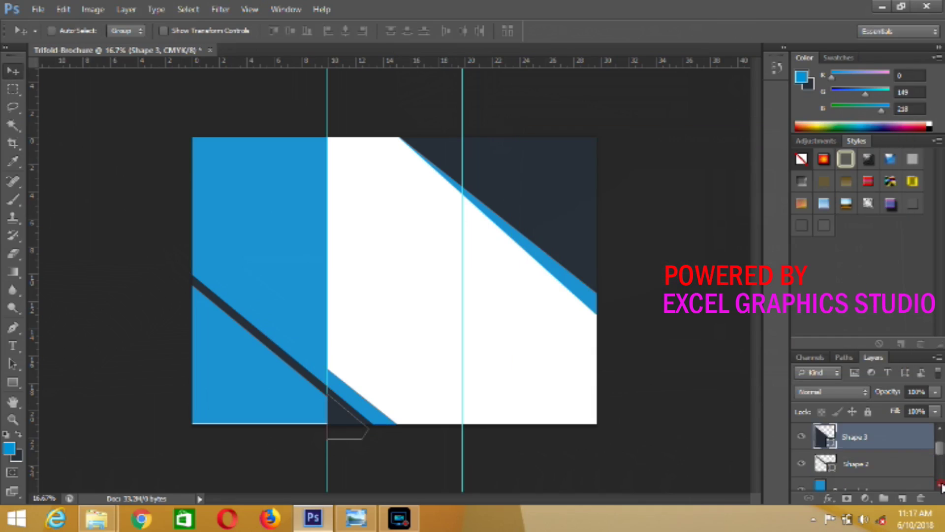
left_click(897, 480)
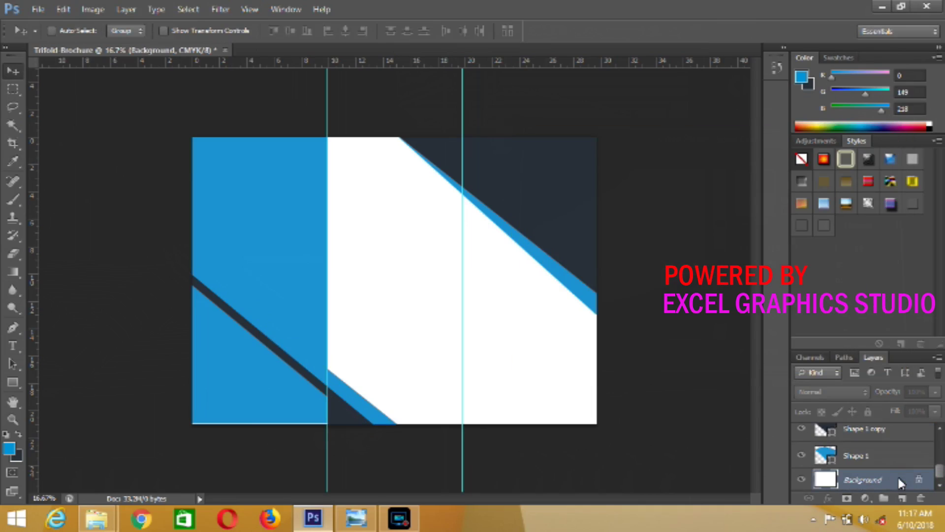
left_click(885, 438)
scroll(886, 448, "up", 2)
scroll(888, 458, "up", 1)
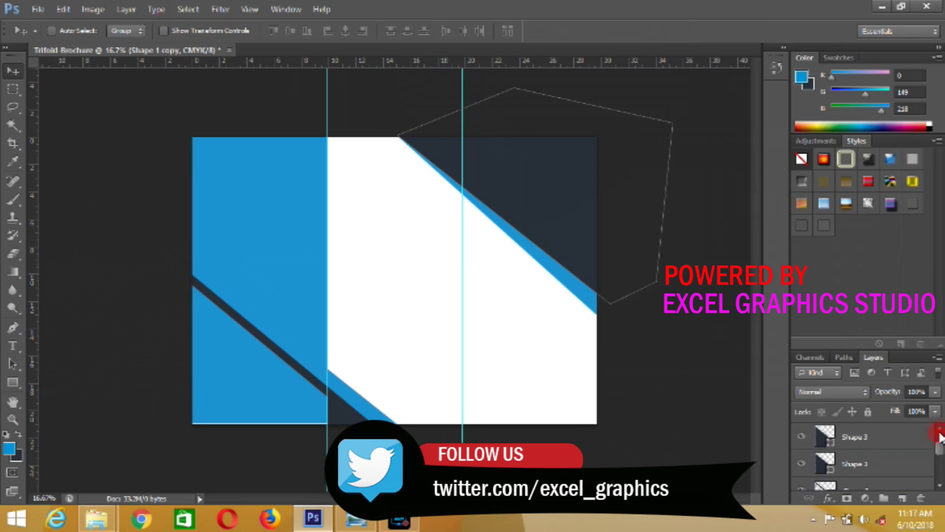
left_click(885, 463)
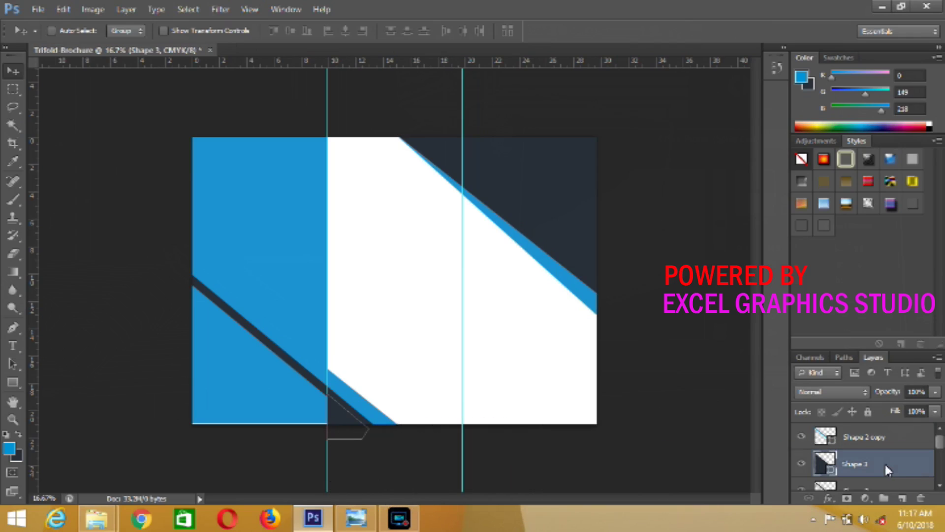
left_click(939, 485)
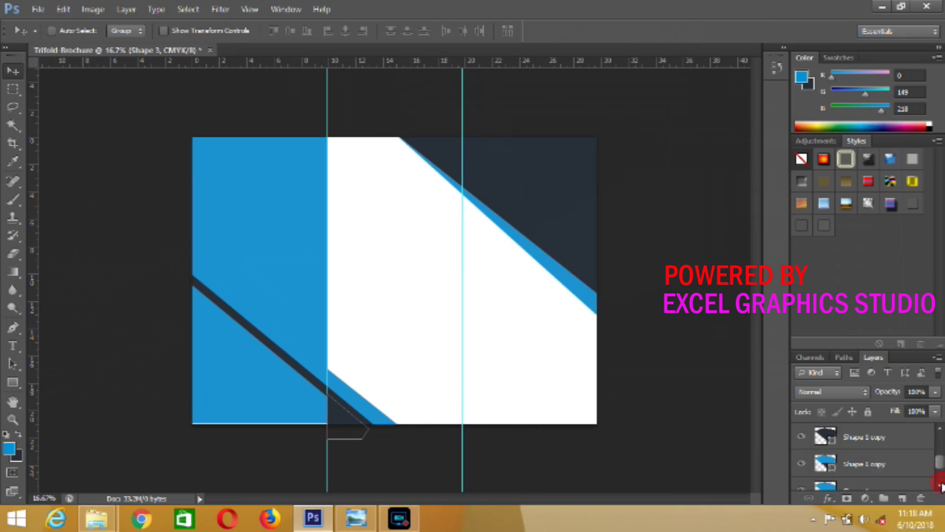
left_click(941, 485)
left_click(881, 432)
mouse_move(96, 519)
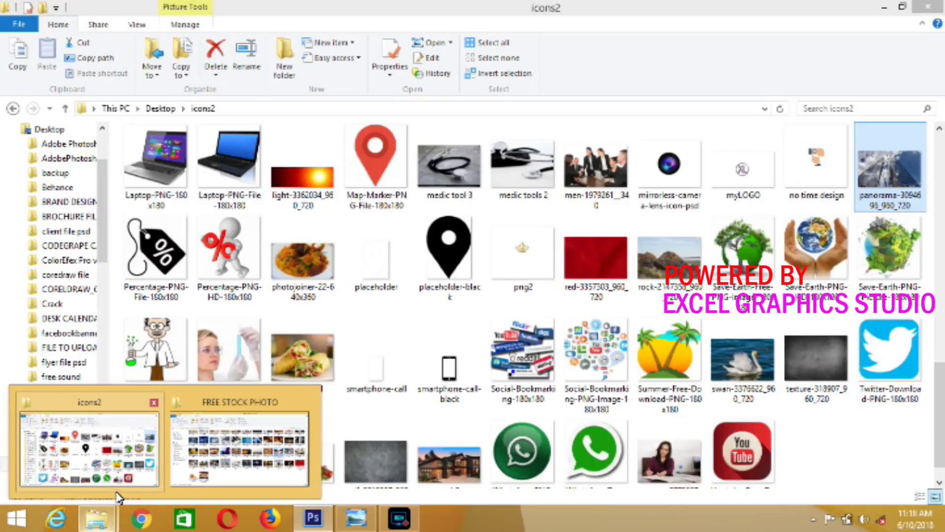
left_click(116, 488)
- Drag in the panorama photo, enlarge and stretch it taller, and move it to the top-right corner
mouse_move(876, 187)
left_mouse_down()
mouse_move(328, 525)
mouse_move(609, 253)
left_mouse_up()
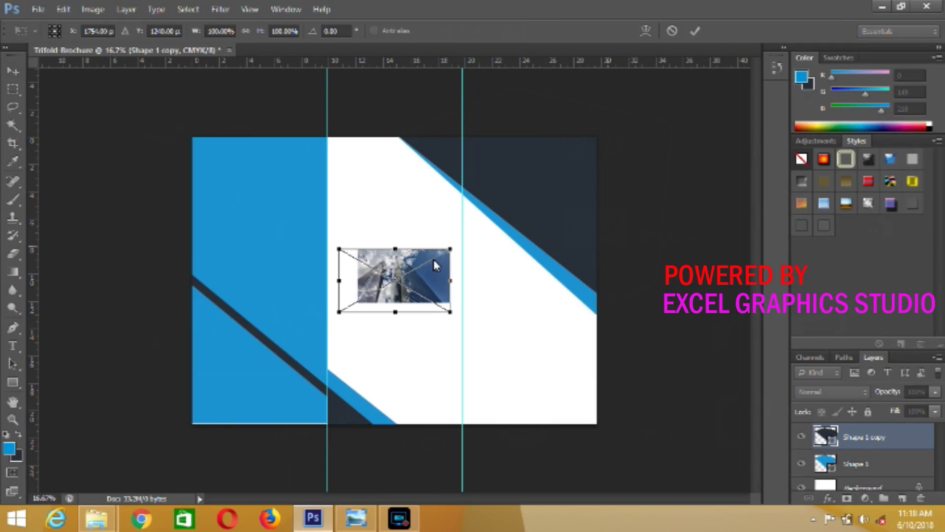
left_click_drag(451, 250, 465, 232)
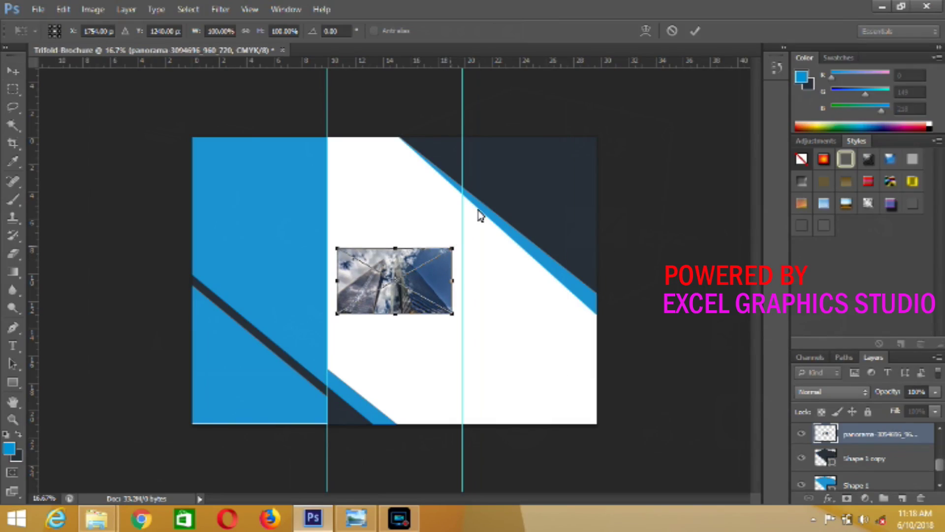
left_click_drag(480, 215, 488, 228)
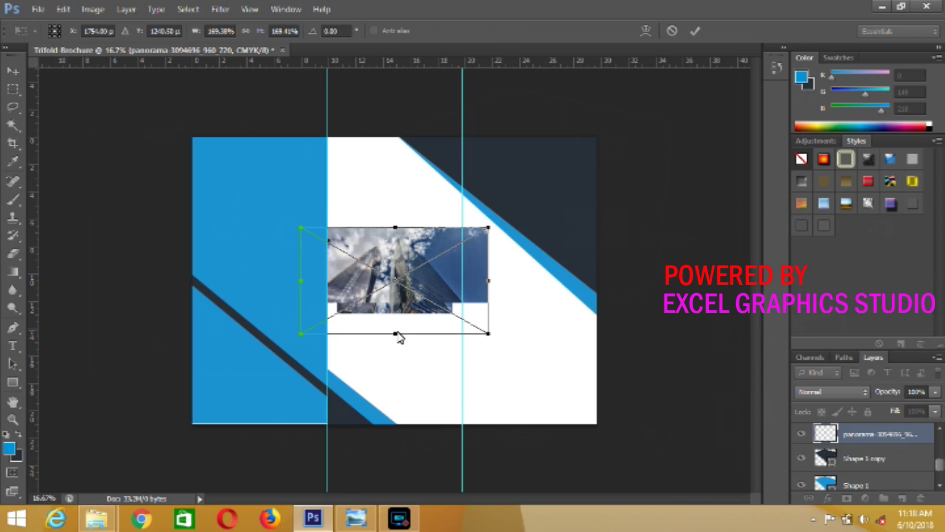
left_click_drag(397, 334, 401, 377)
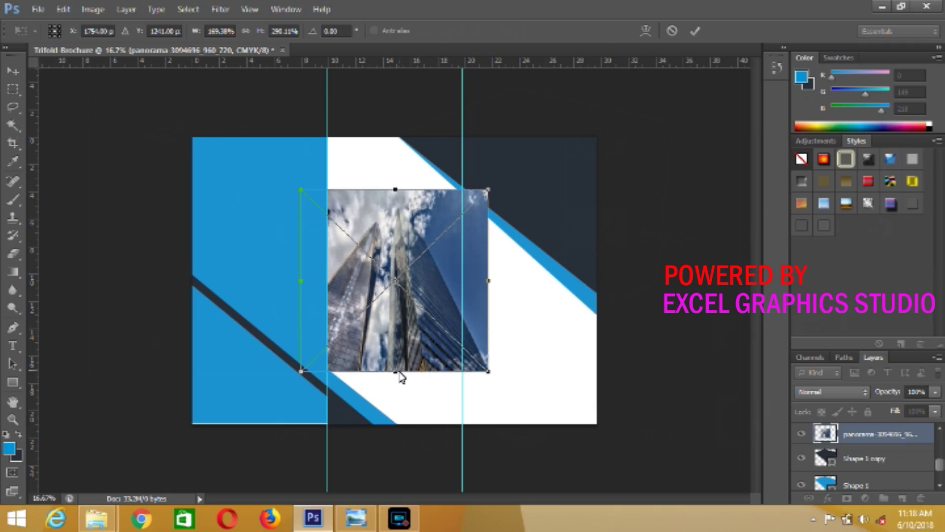
left_click_drag(413, 332, 416, 332)
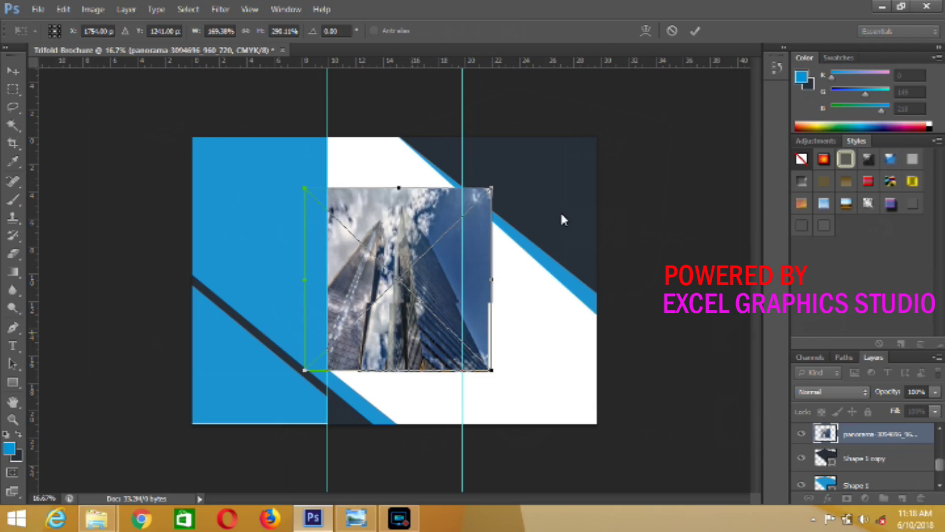
left_click_drag(488, 310, 634, 192)
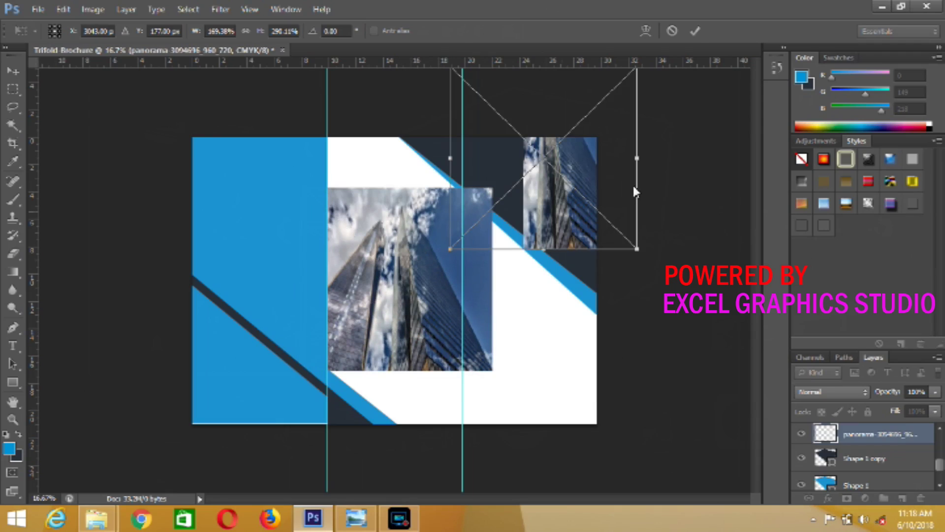
left_click(694, 33)
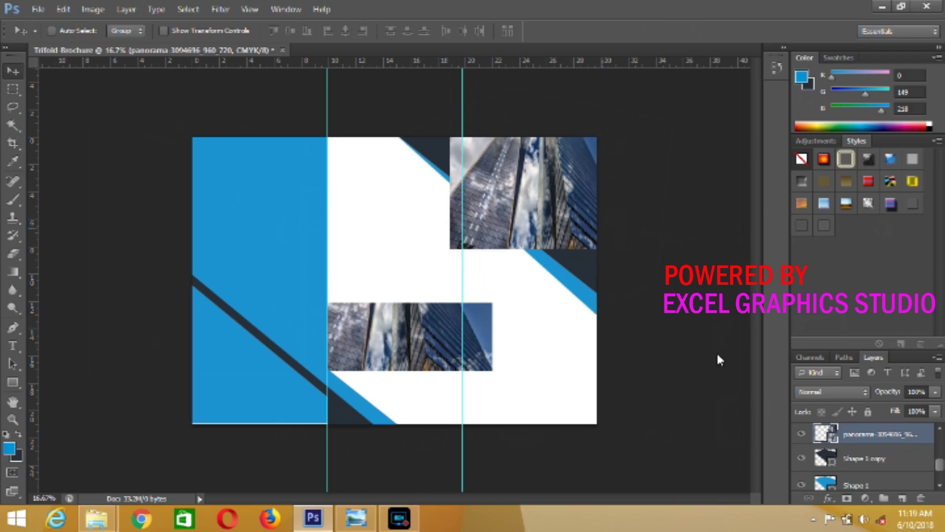
- Clip the panorama photo to the dark angled shape and shift the building down inside it
right_click(879, 439)
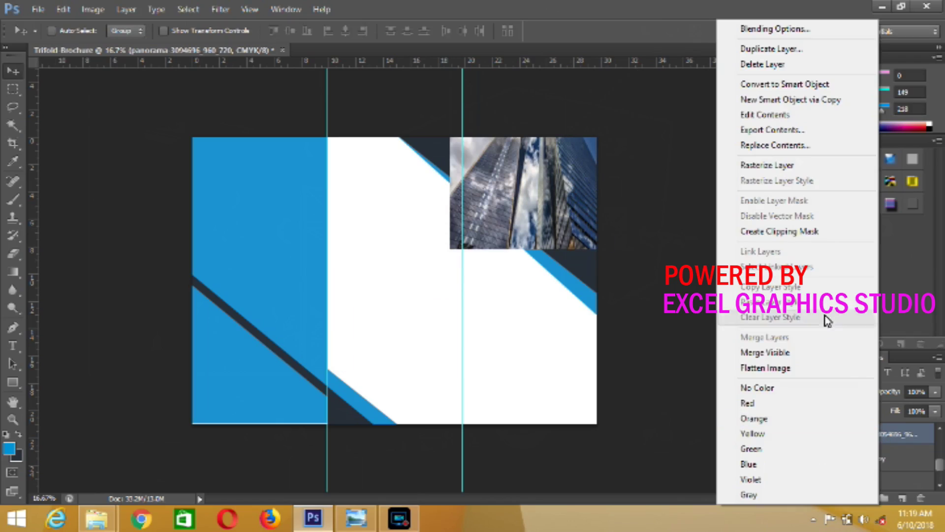
left_click(810, 239)
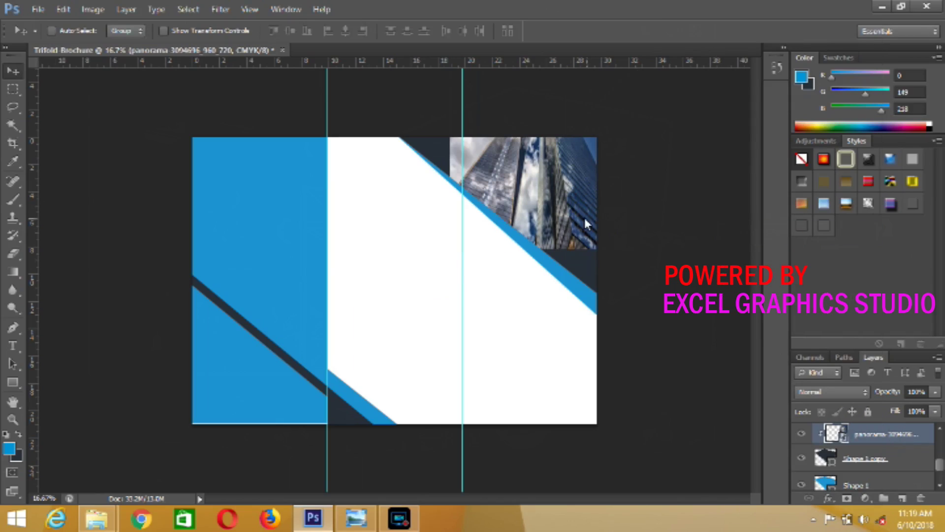
mouse_move(563, 234)
left_mouse_down()
mouse_move(563, 257)
mouse_move(549, 253)
left_mouse_up()
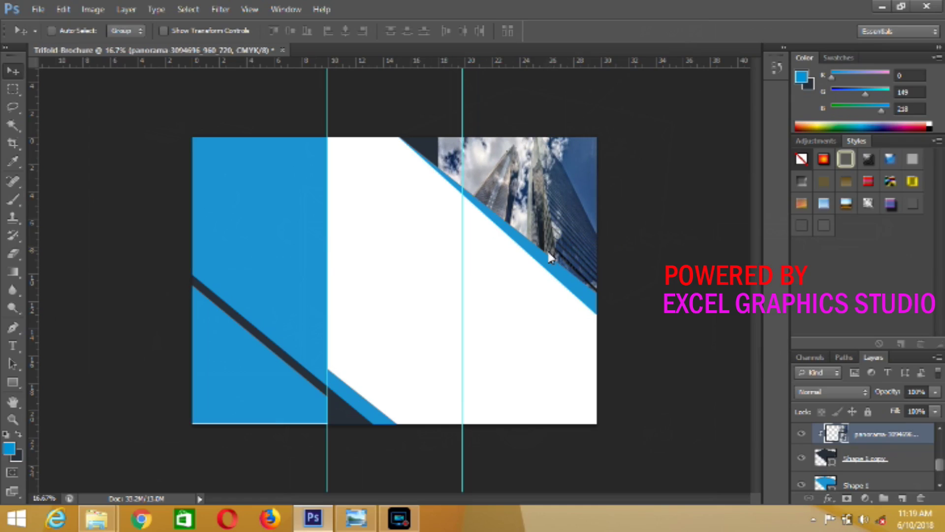
key("ctrl+minus")
key("ctrl+minus")
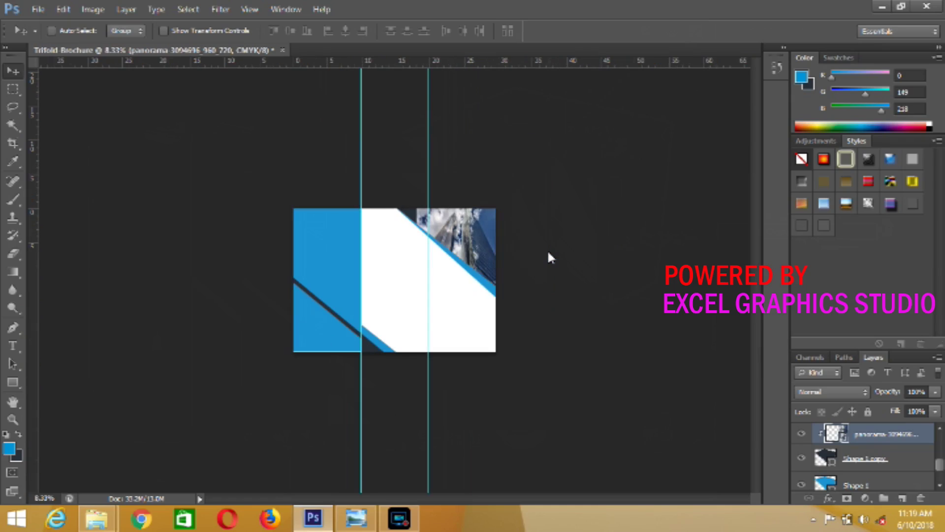
key("ctrl+plus")
key("ctrl+plus")
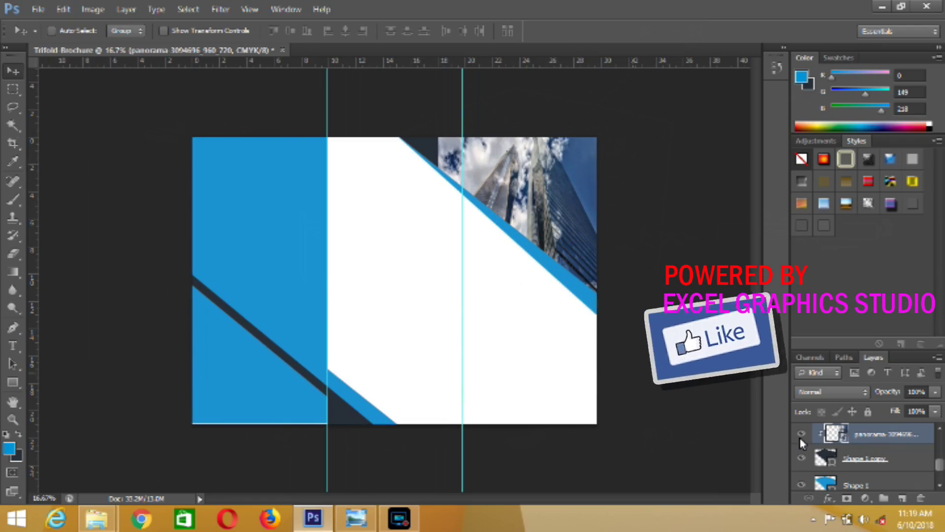
- Add new layers and select the Rectangle 1 layer
left_click(937, 485)
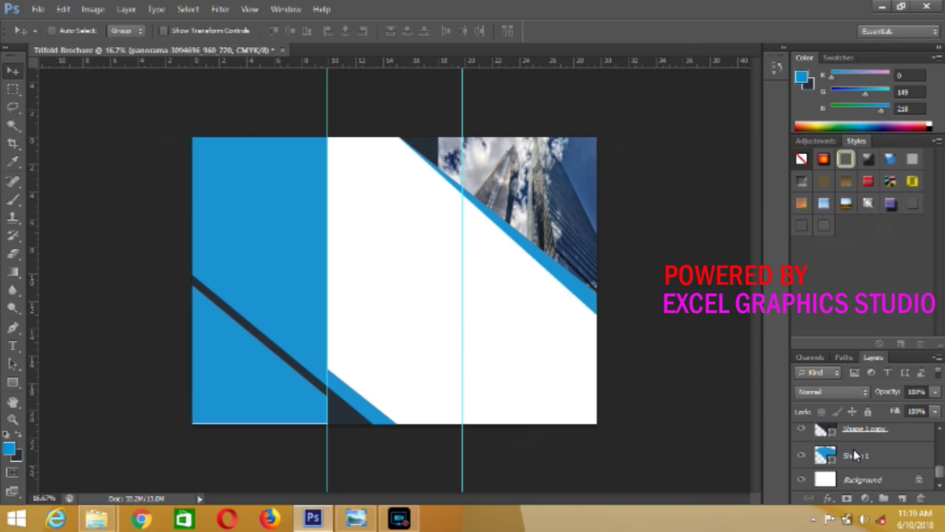
left_click(940, 488)
left_click(939, 433)
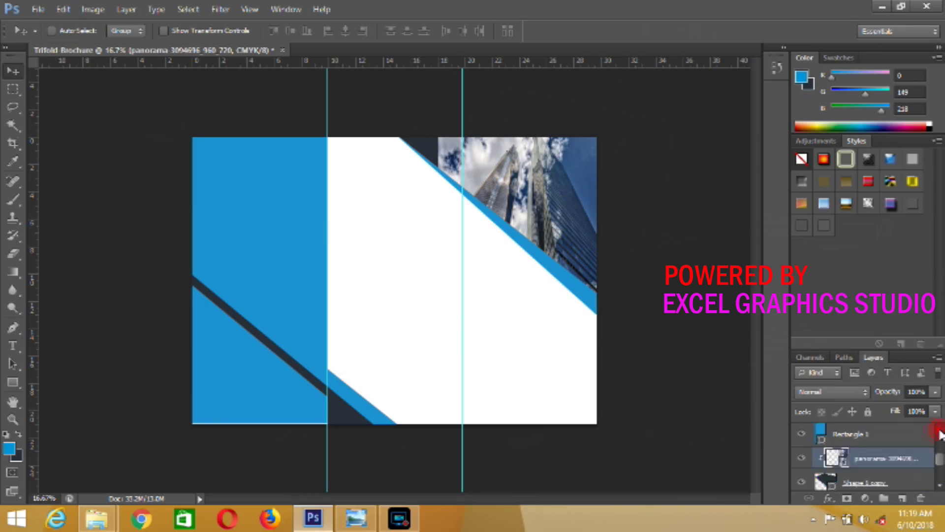
left_click(898, 454)
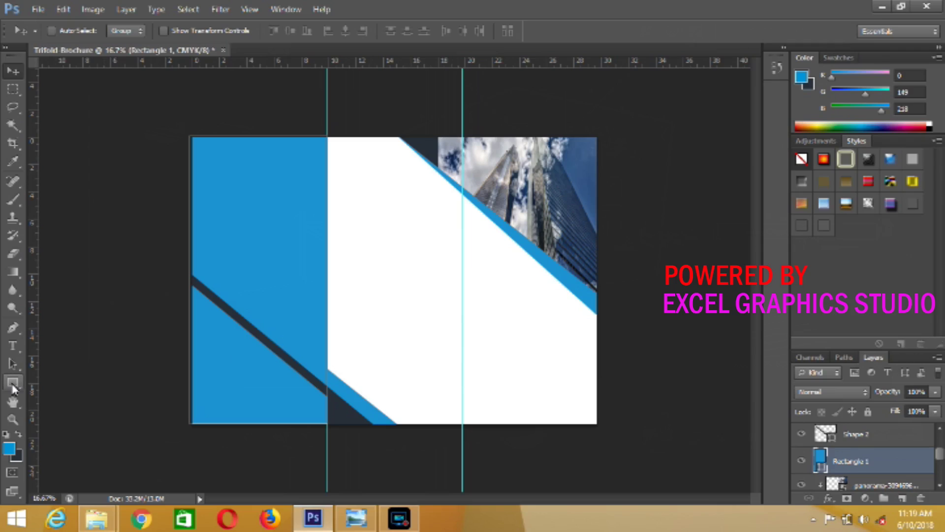
- Draw a closed Pen shape over the bottom-left corner beneath the dark diagonal stripe
left_click(13, 327)
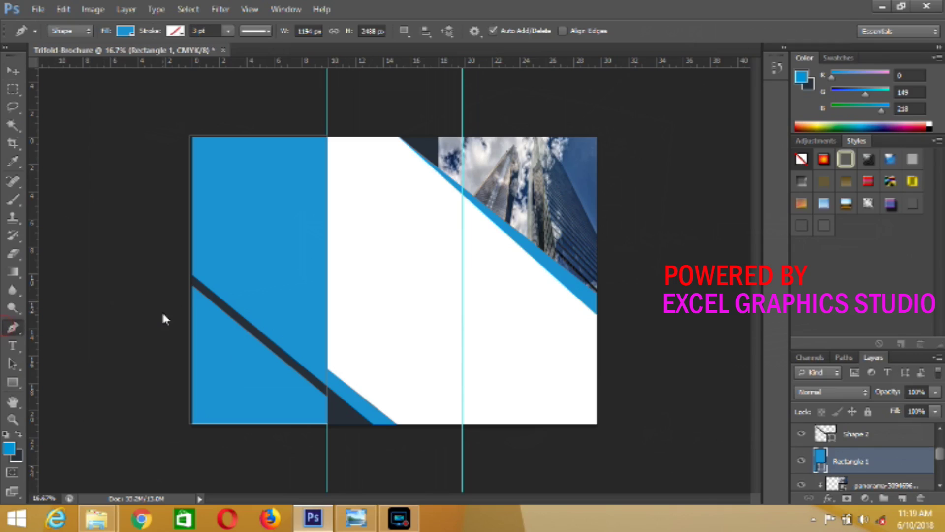
left_click(184, 278)
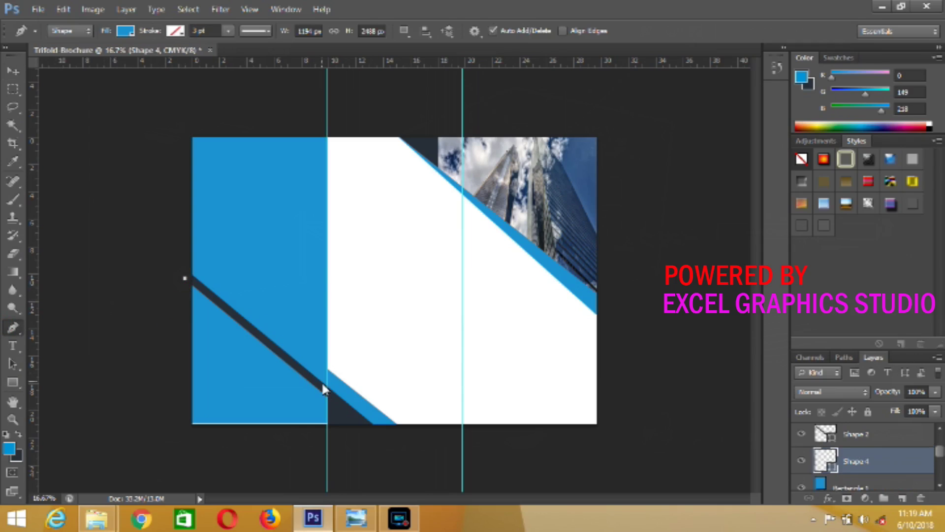
left_click(326, 396)
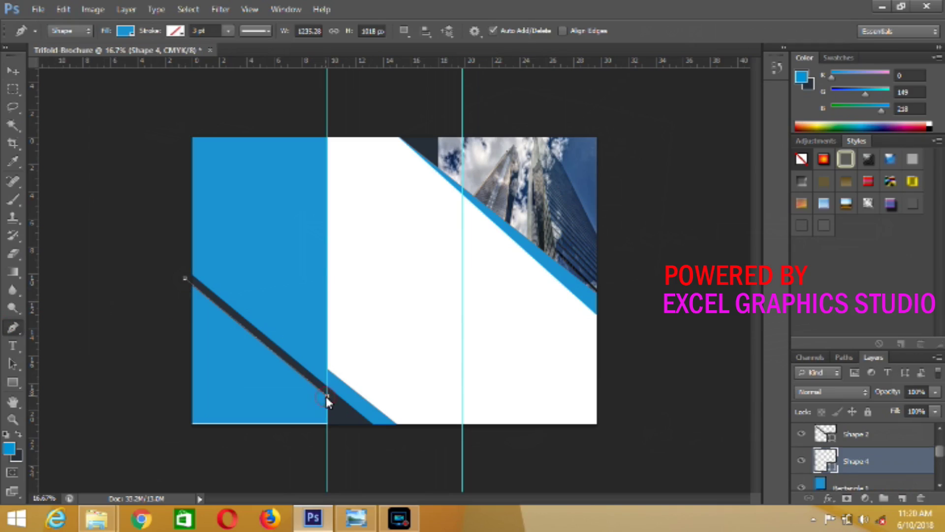
left_click(327, 450)
left_click(215, 450)
left_click(130, 433)
left_click(131, 386)
left_click(163, 315)
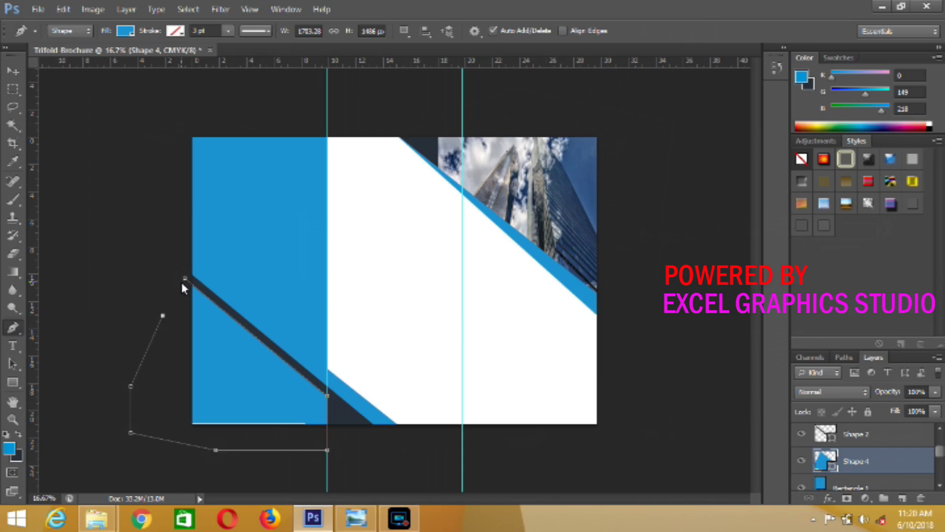
left_click(184, 278)
key("v")
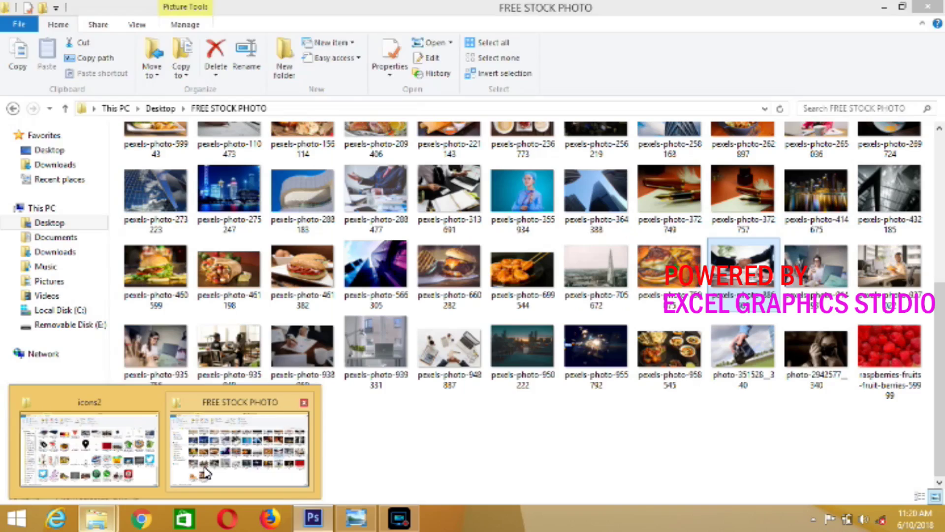
- Pick the businessman photo from the FREE STOCK PHOTO folder in Explorer
left_click(295, 438)
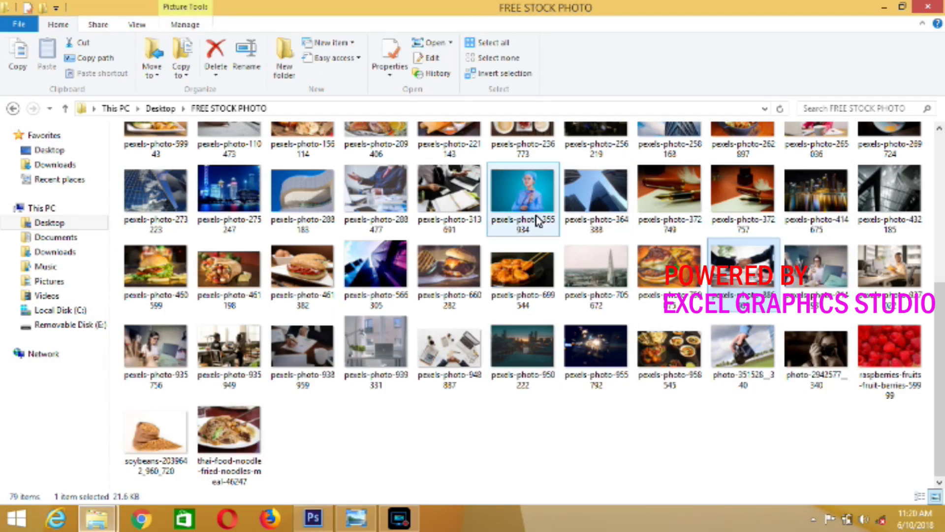
left_click(538, 220)
left_click(389, 195)
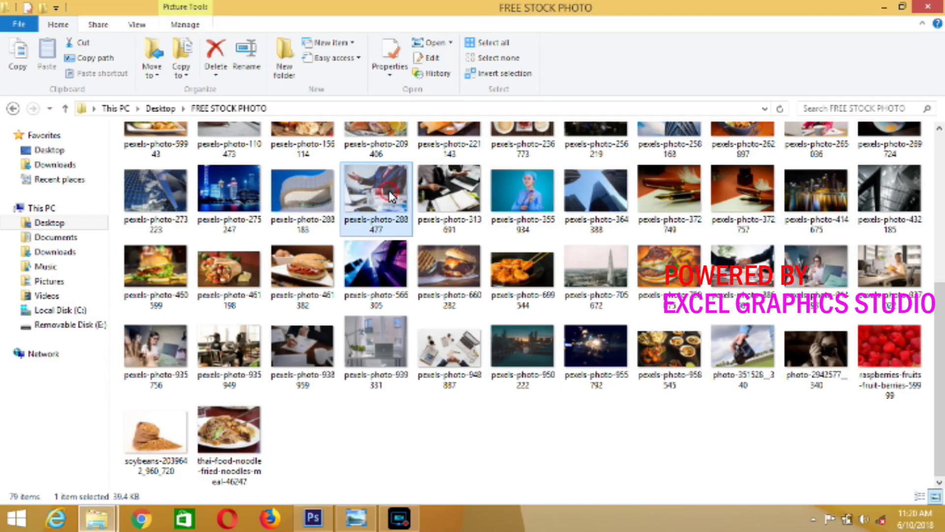
left_click(314, 518)
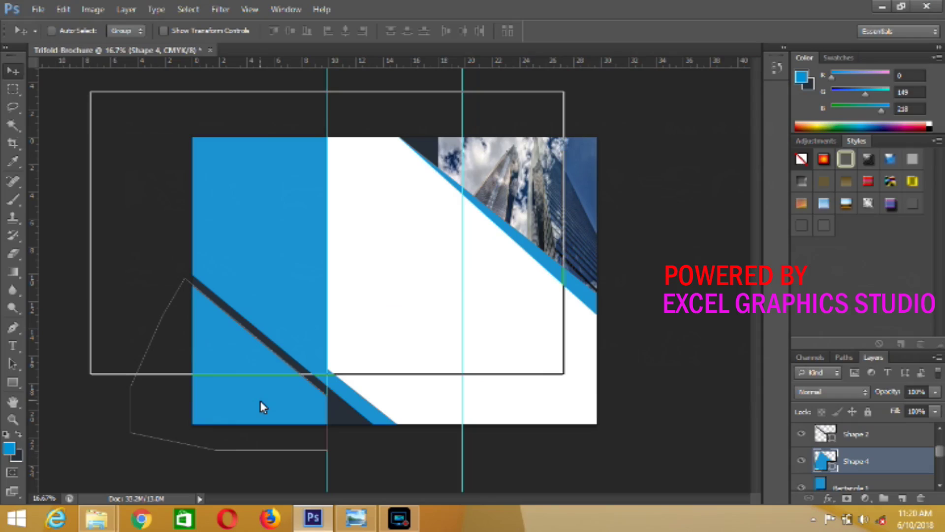
- Drop the businessman photo into the brochure and place it in the bottom-left corner
left_click_drag(260, 400, 260, 400)
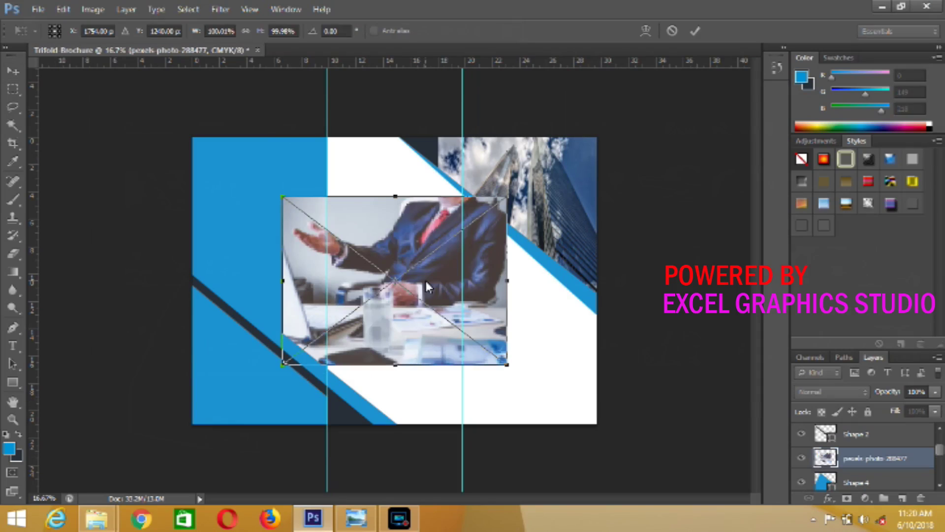
left_click_drag(362, 352, 285, 378)
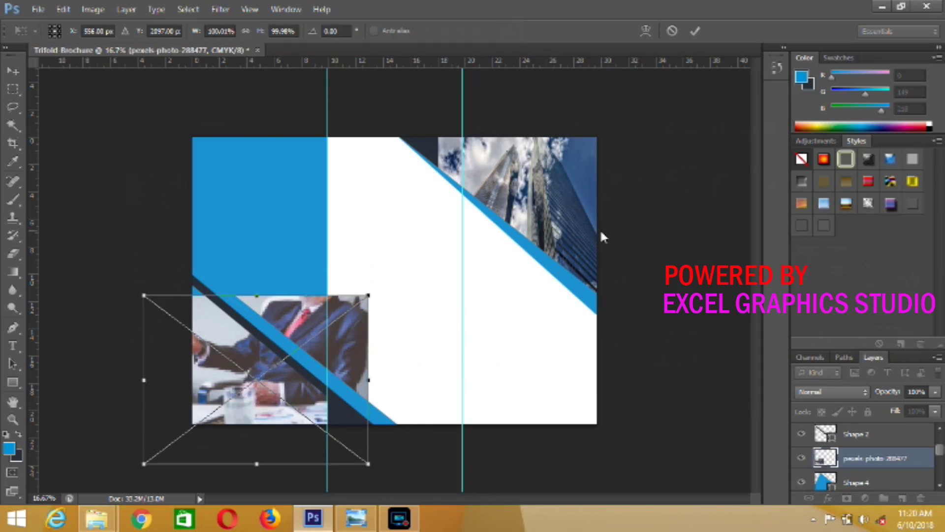
left_click(696, 31)
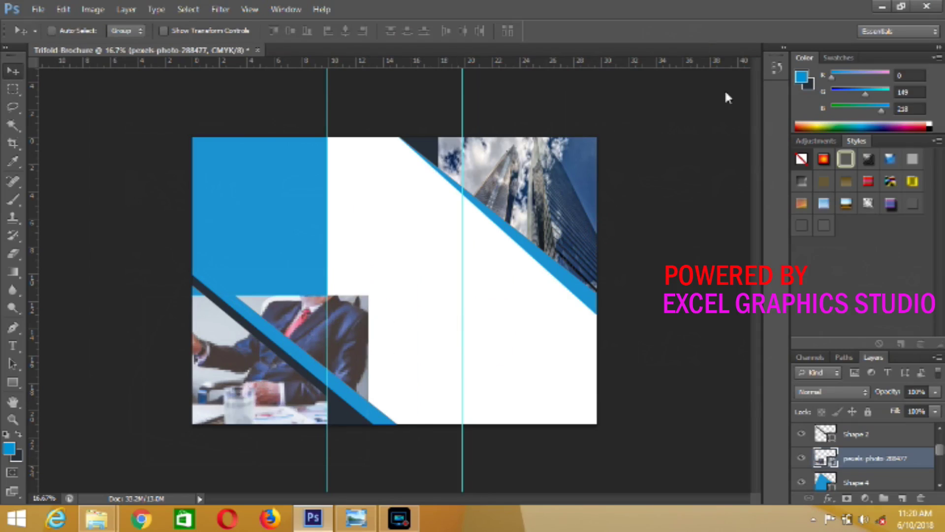
- Clip the businessman photo inside the corner shape beneath it
right_click(868, 460)
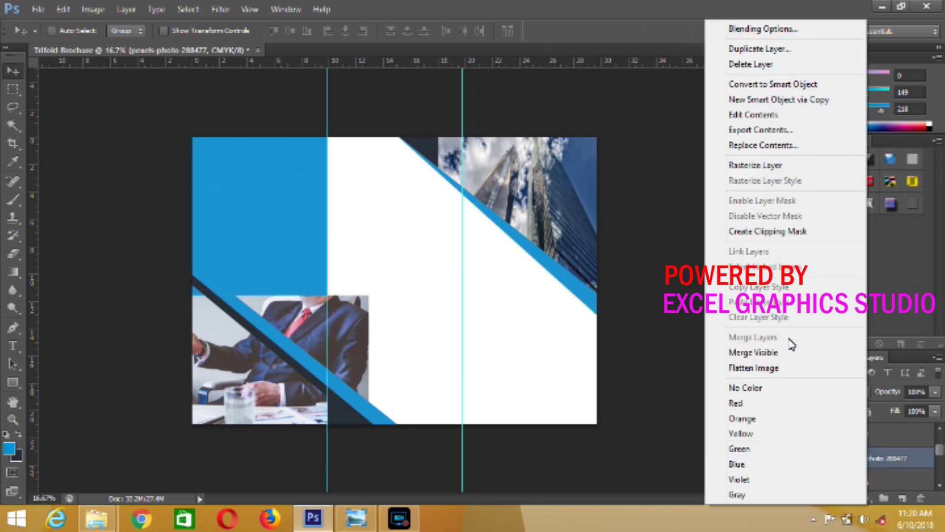
left_click(788, 236)
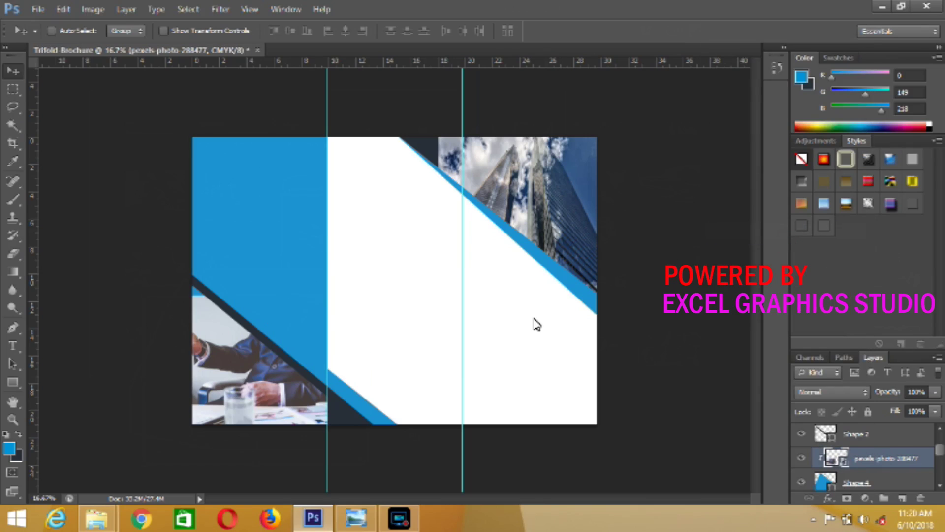
key("ctrl+t")
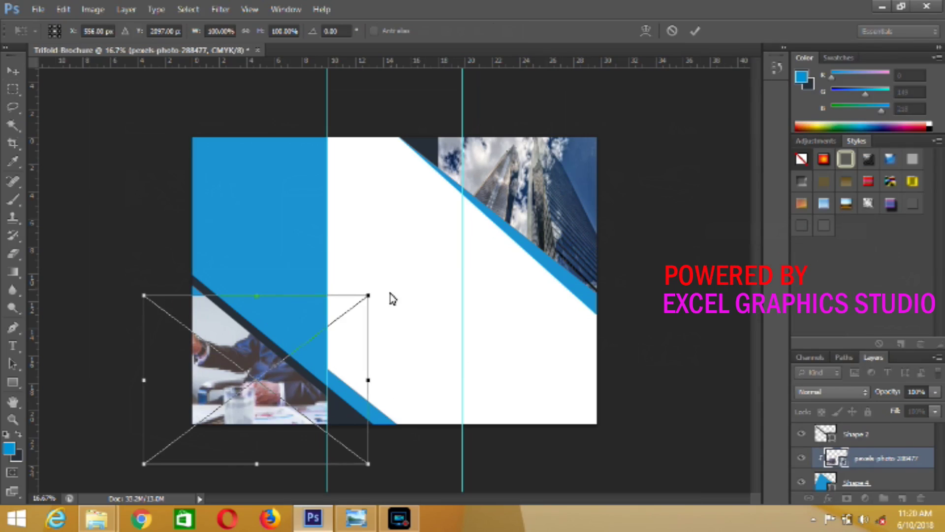
- Scale the businessman photo down and nudge it slightly lower
left_click_drag(373, 302, 344, 334)
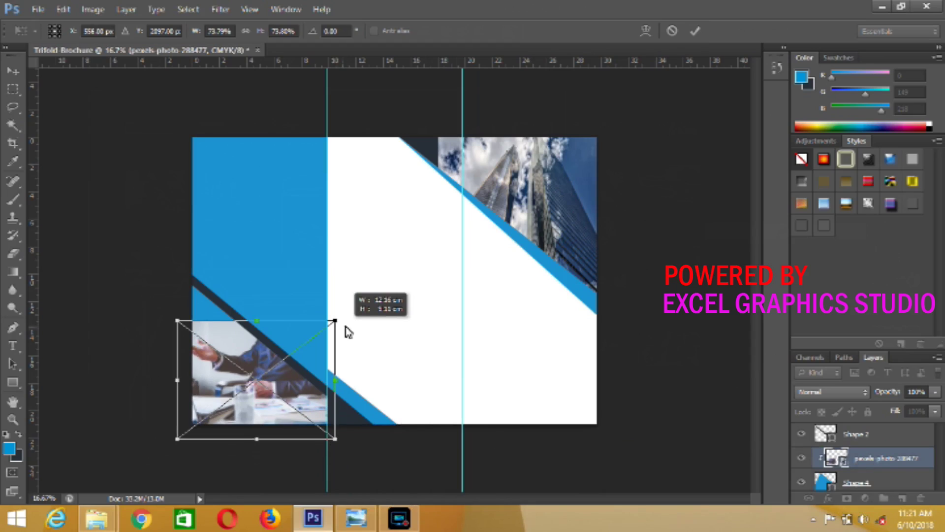
left_click_drag(345, 336, 337, 328)
left_click(695, 31)
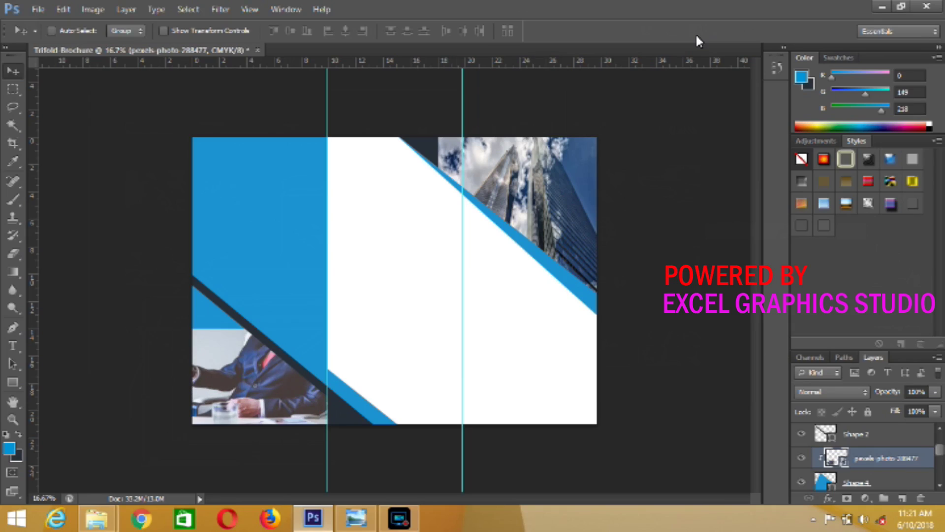
key("Down")
key("Down")
key("Down")
key("Down")
key("Down")
key("Down")
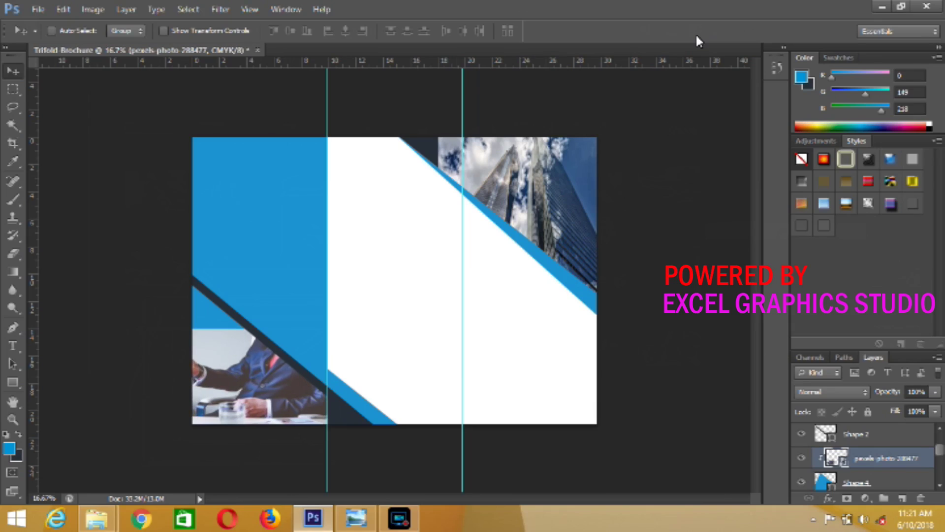
key("Down")
key("Down")
key("Down")
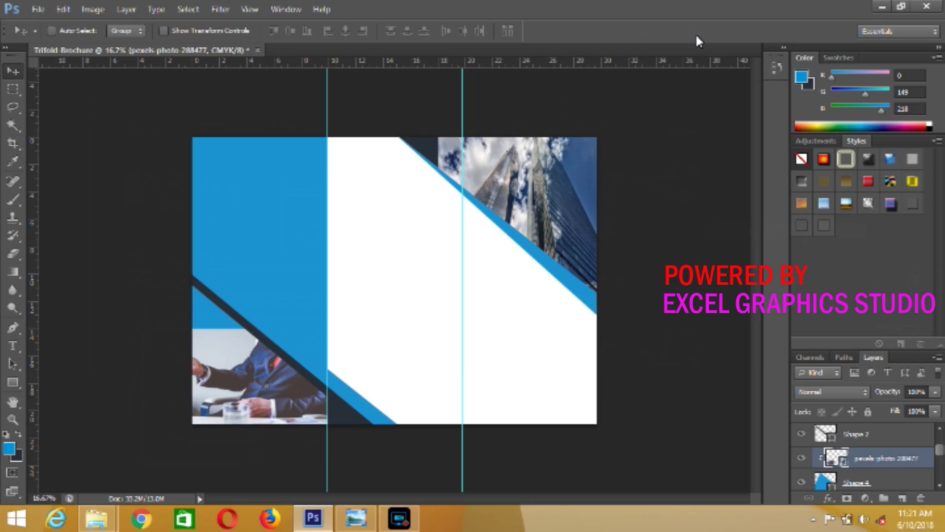
key("Down")
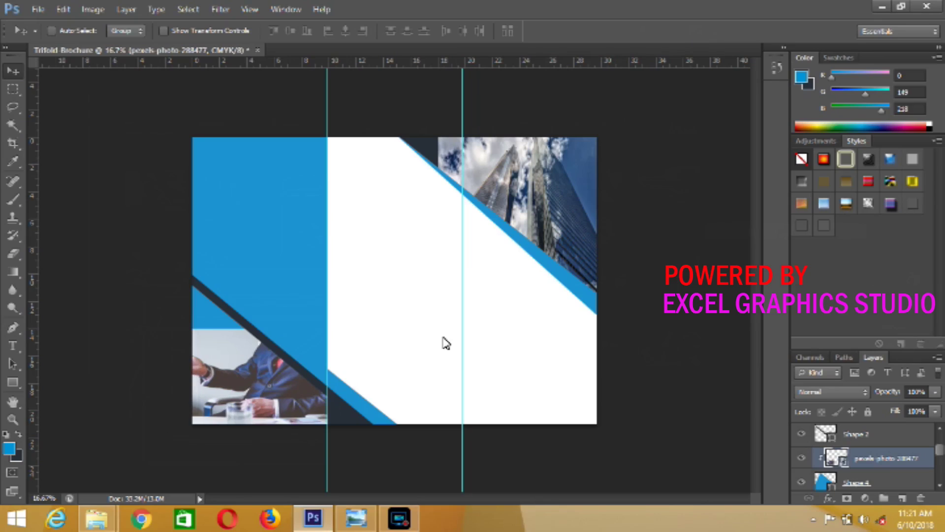
- Shrink the photo a little more and shift it up and right to fill the corner
key("ctrl+t")
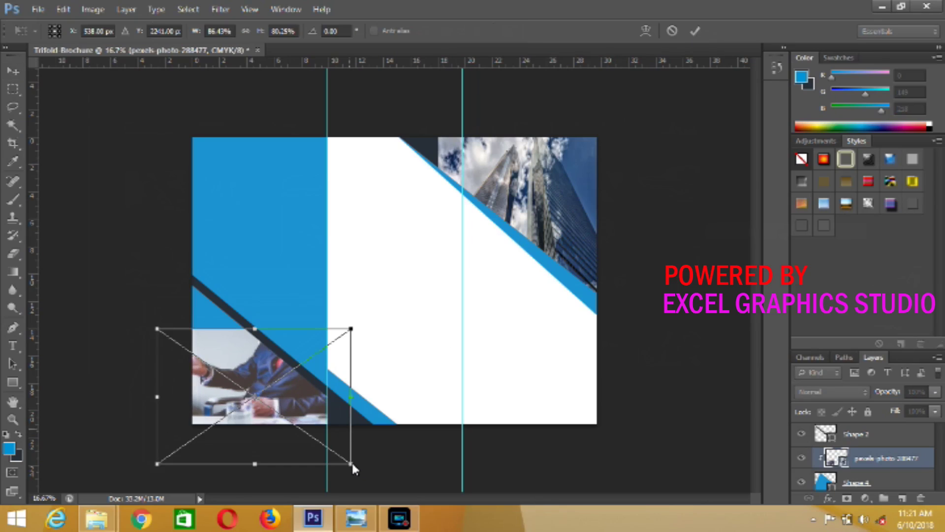
left_click_drag(352, 463, 343, 466)
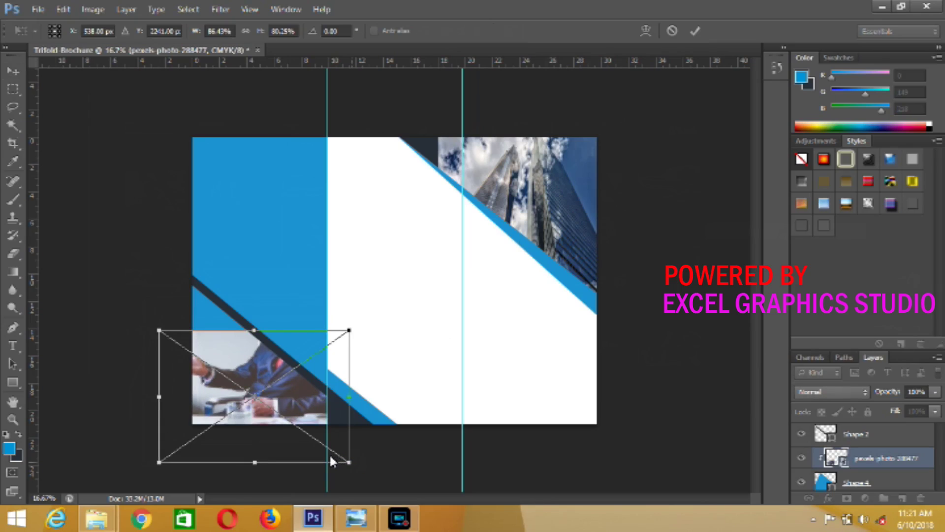
left_click_drag(331, 461, 328, 453)
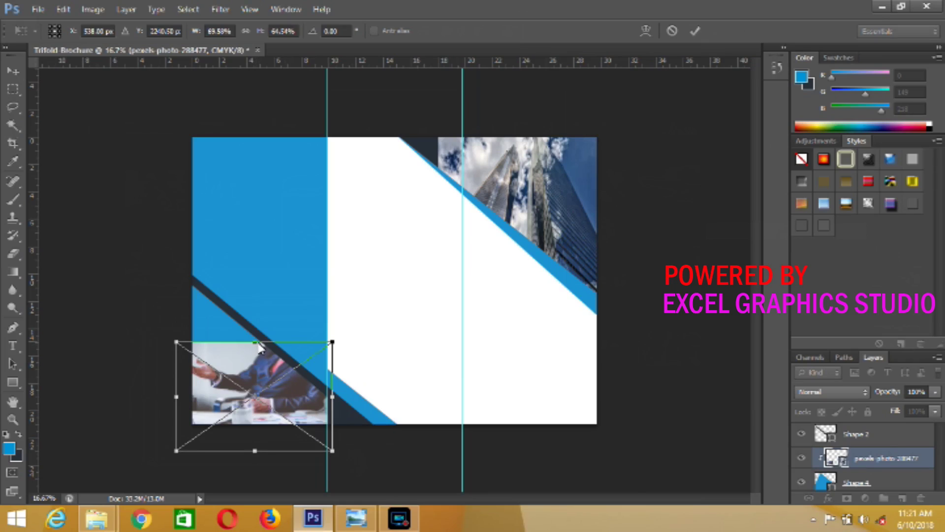
key("shift+Up")
key("shift+Up")
key("shift+Up")
key("shift+Up")
key("shift+Up")
key("shift+Up")
key("shift+Up")
key("shift+Up")
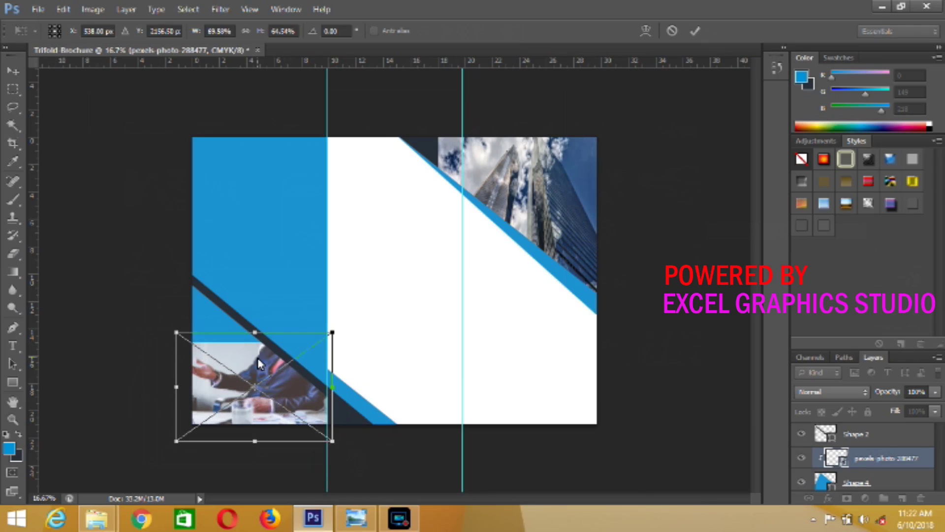
key("shift+Up")
key("shift+Up")
key("shift+Up")
key("shift+Up")
key("shift+Up")
key("Up")
key("Up")
key("Up")
key("Up")
key("shift+Up")
key("shift+Up")
key("shift+Up")
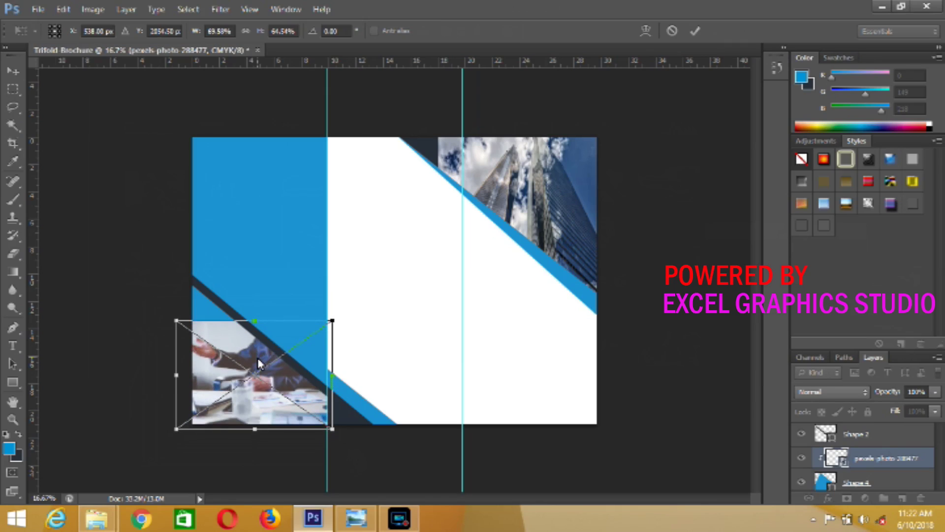
key("shift+Right")
key("shift+Right")
key("shift+Right")
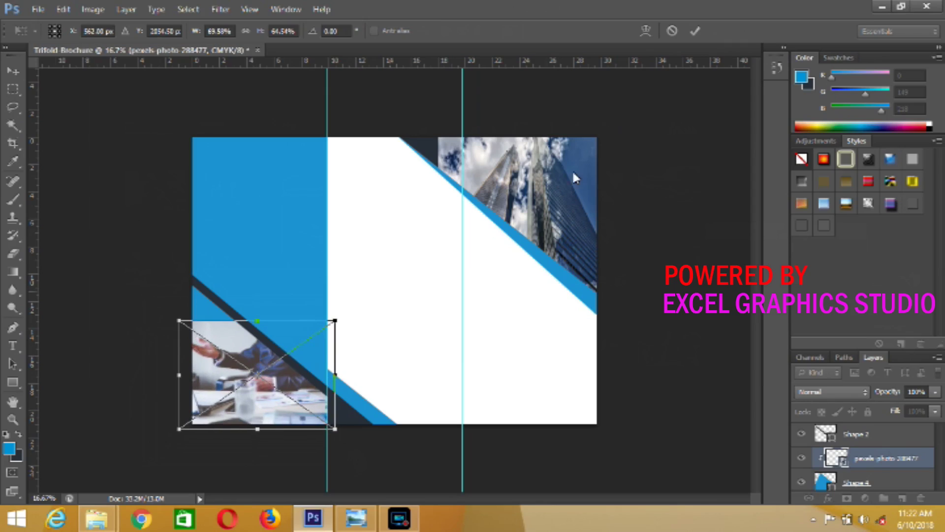
left_click(695, 31)
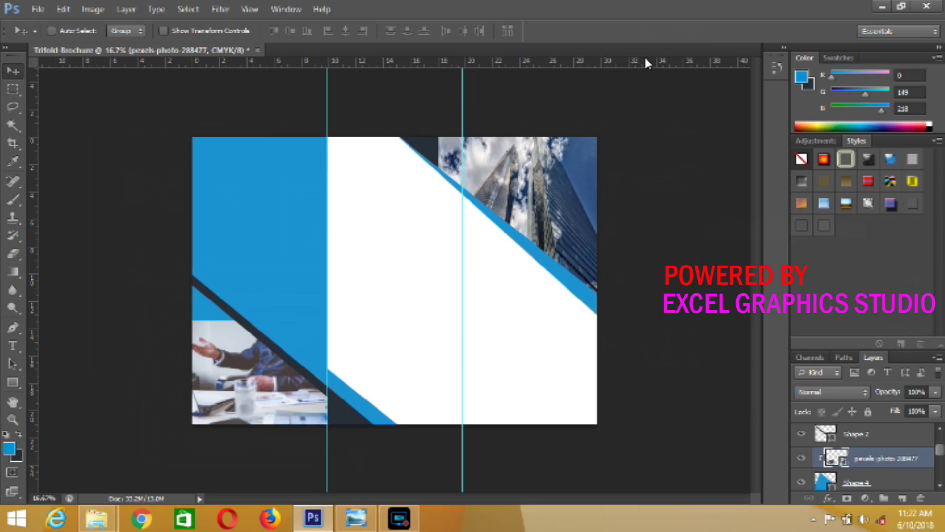
- Start a text box in the middle panel using the Nexa Bold font
key("ctrl+plus")
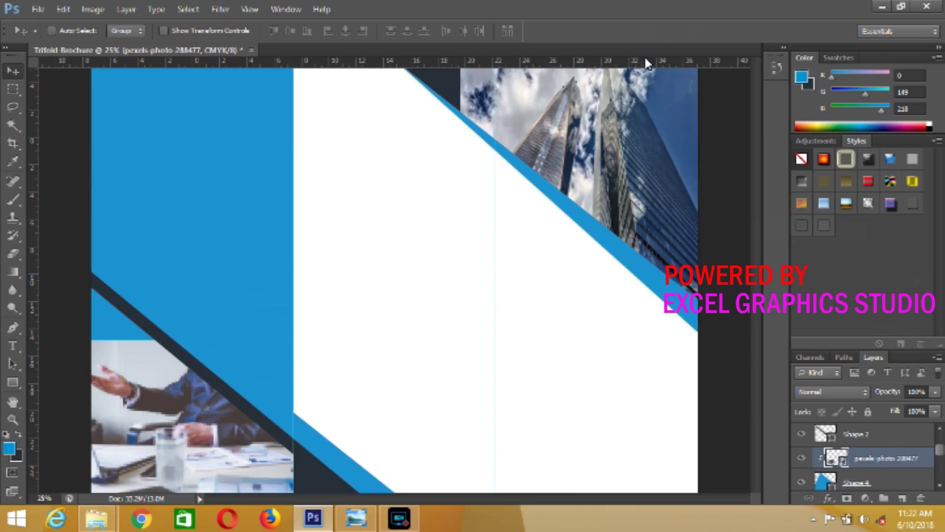
key("ctrl+minus")
key("ctrl+minus")
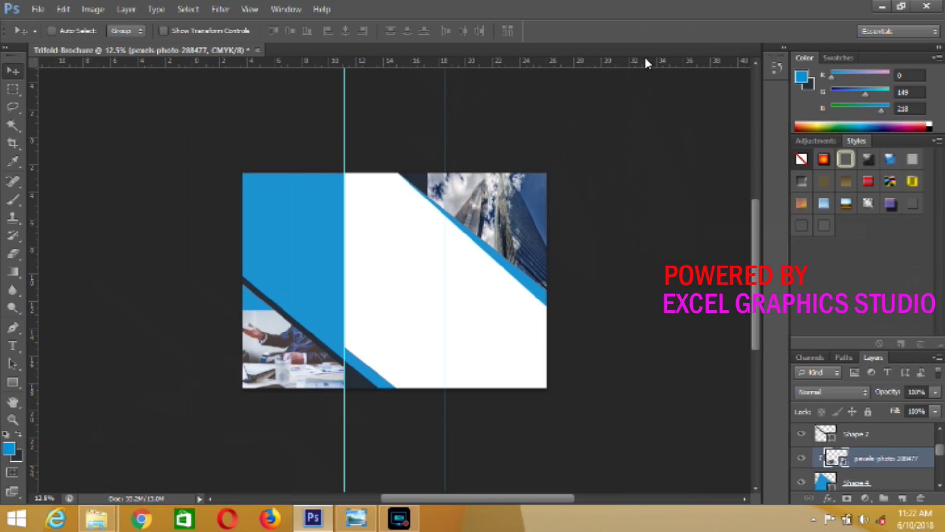
scroll(867, 458, "down", 2)
scroll(867, 458, "down", 2)
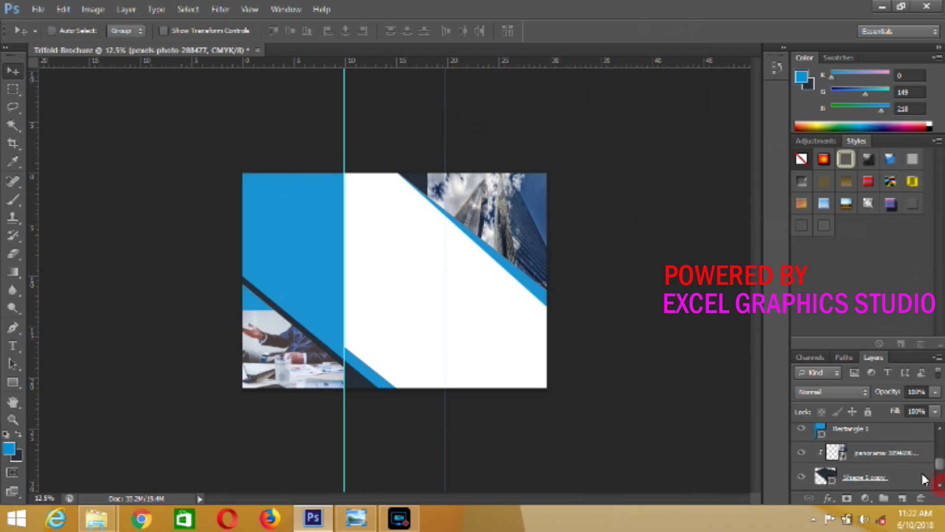
left_click(889, 439)
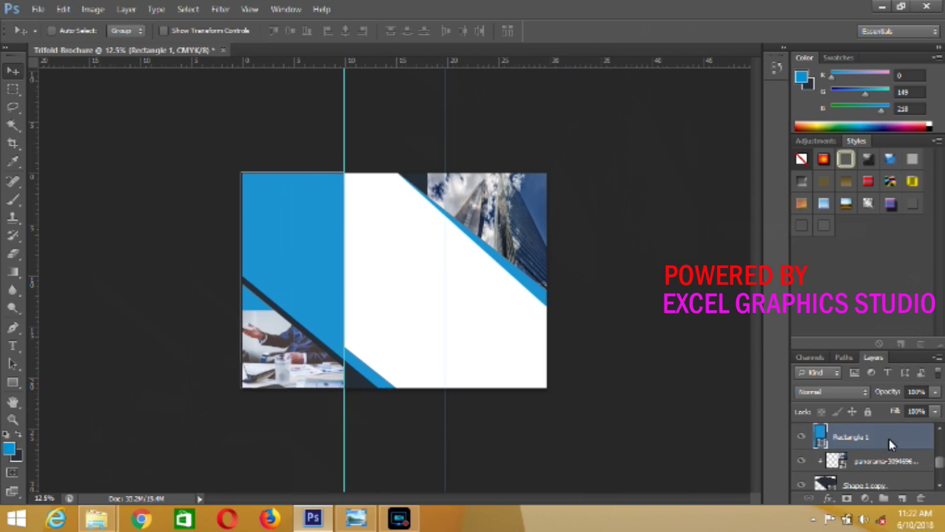
left_click(18, 348)
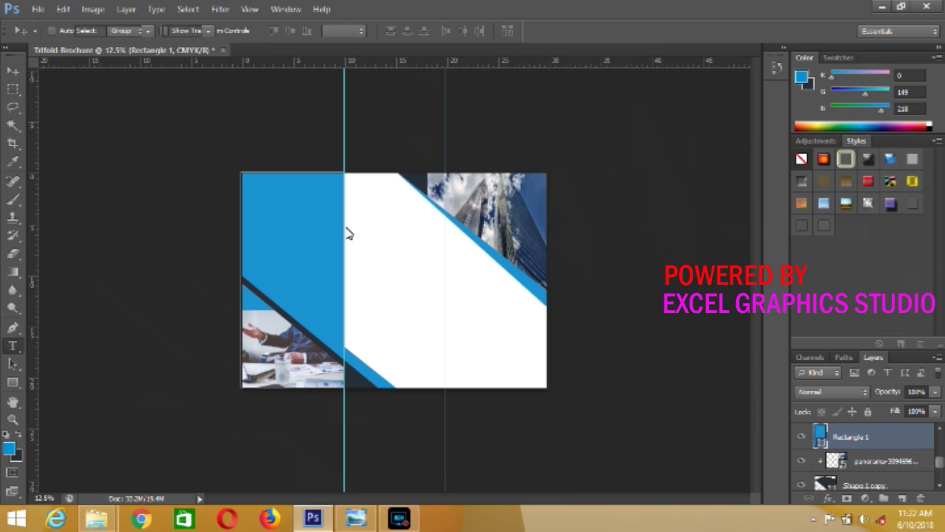
left_click(359, 241)
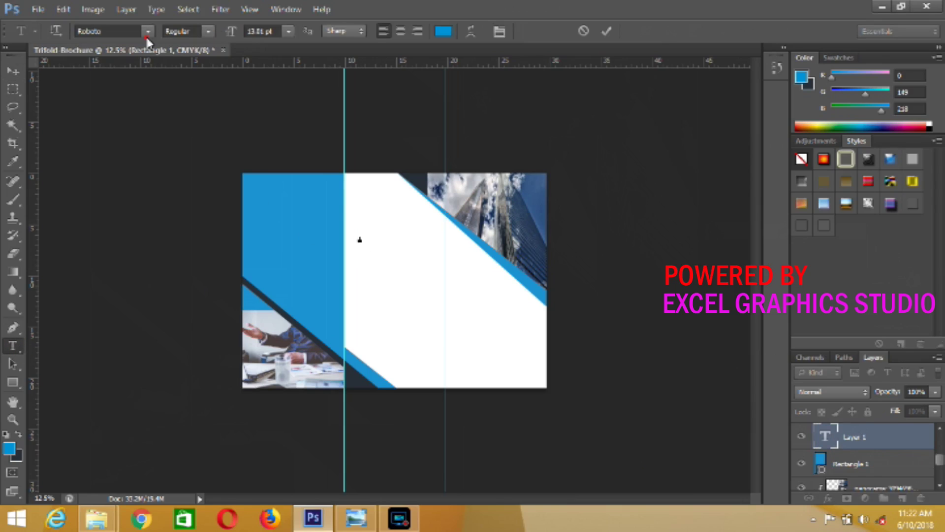
left_click(147, 31)
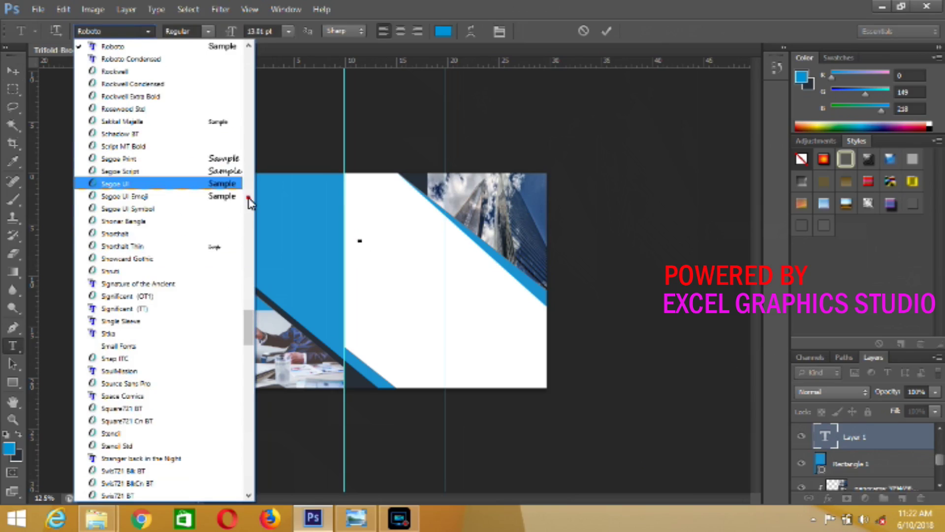
left_click(250, 202)
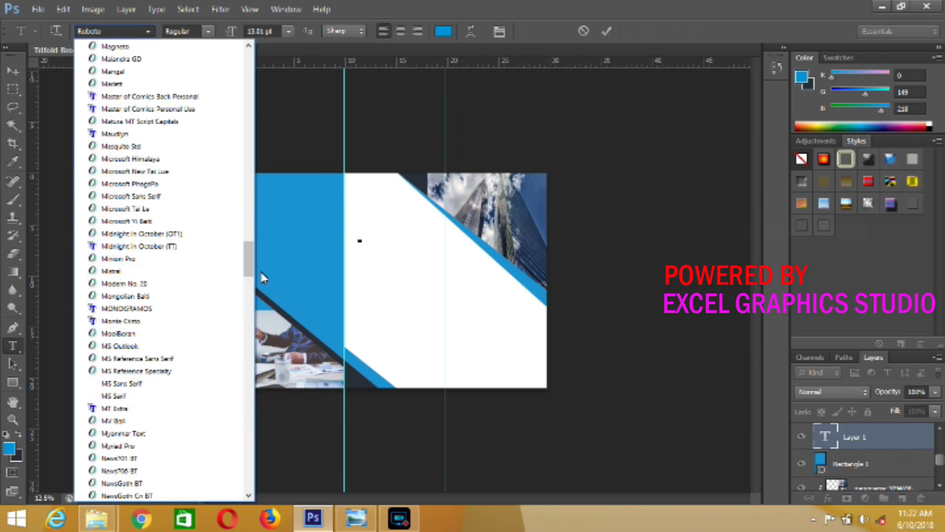
left_click(251, 332)
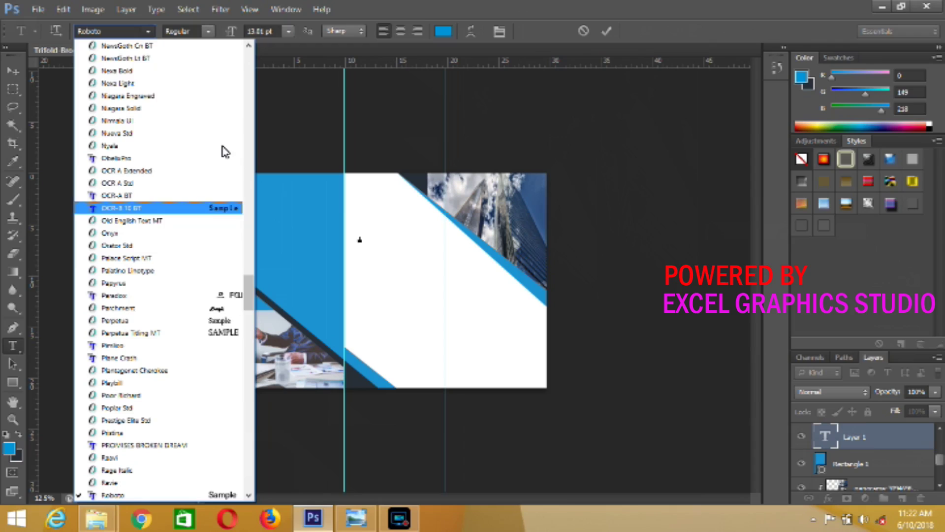
scroll(188, 94, "up", 1)
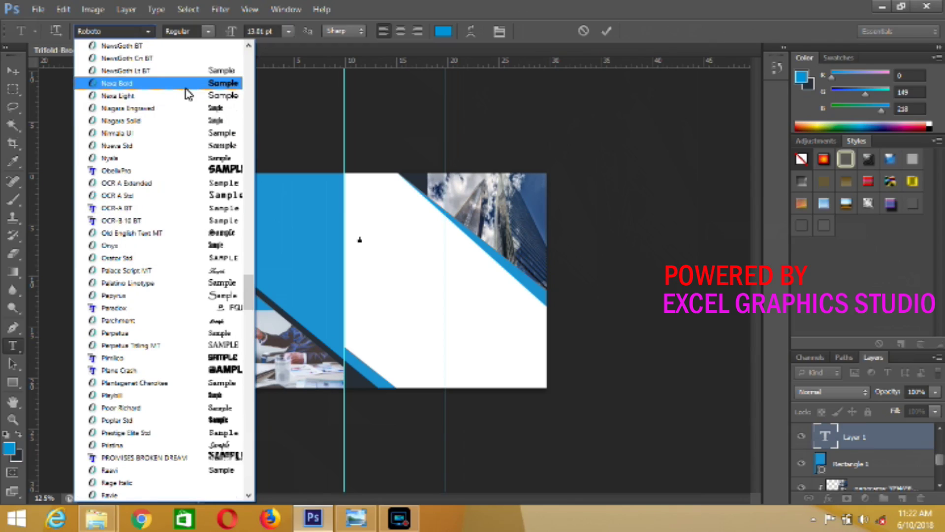
left_click(186, 87)
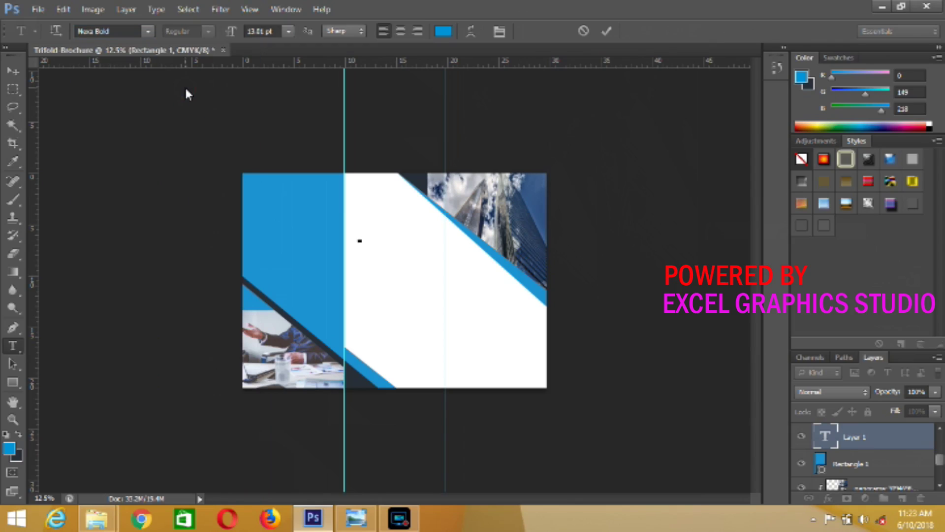
- Type 'Your creative', 'Design', 'Start', 'Here' on four lines at about 28 pt
type("Abo")
key("ctrl+a")
left_click_drag(232, 35, 239, 35)
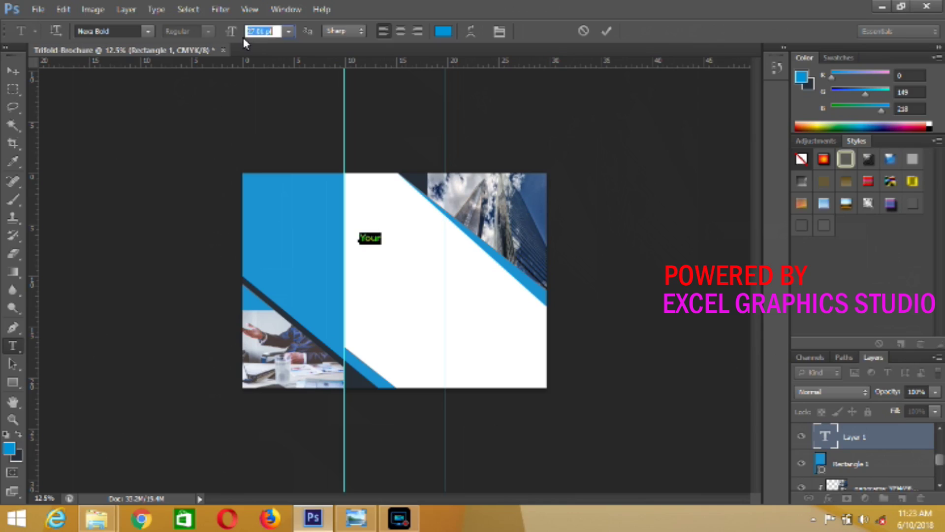
left_click(383, 244)
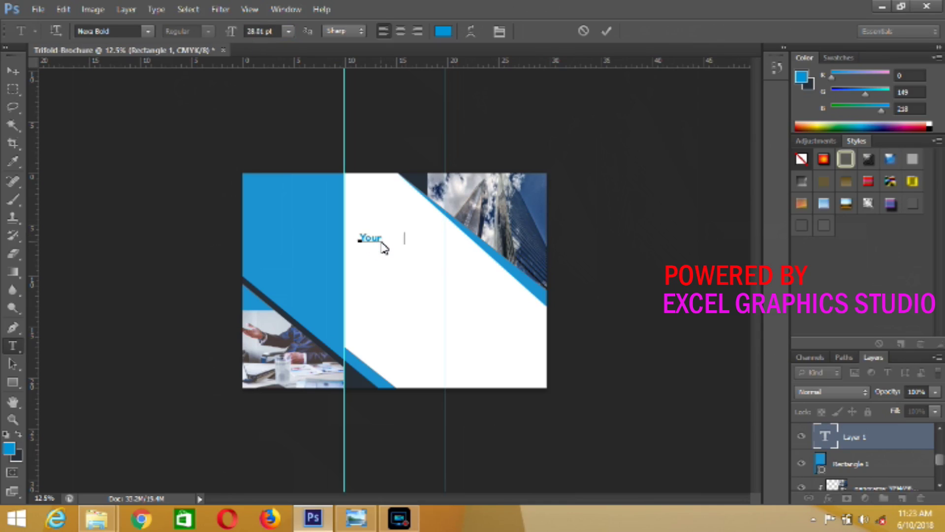
type("creative")
key("Return")
type("Design")
key("Return")
type("Start")
key("Return")
type("H")
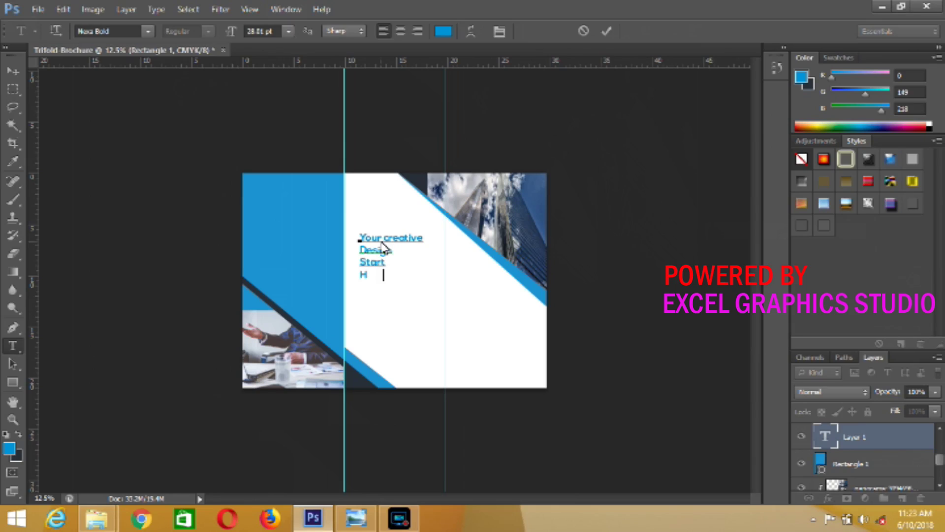
type("ere")
- Centre-align the four headline lines and enlarge them to about 41 pt
key("ctrl+a")
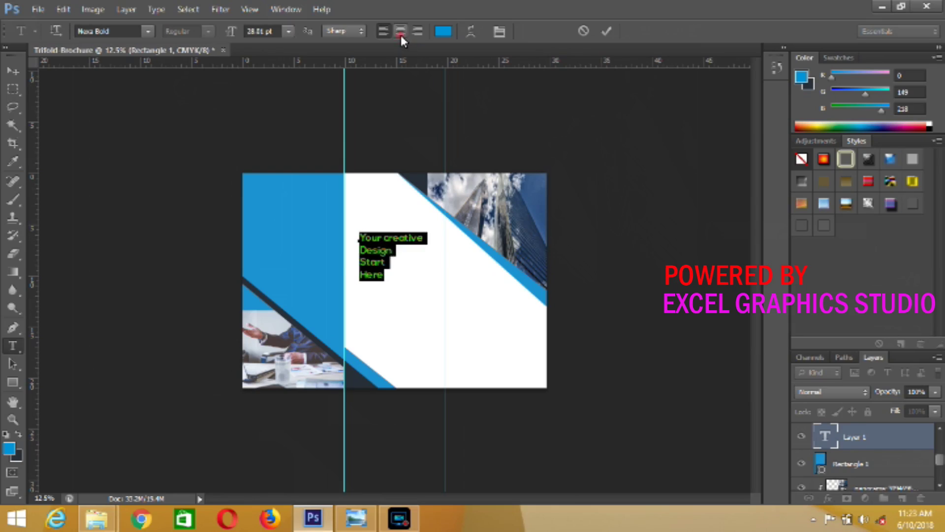
left_click(401, 33)
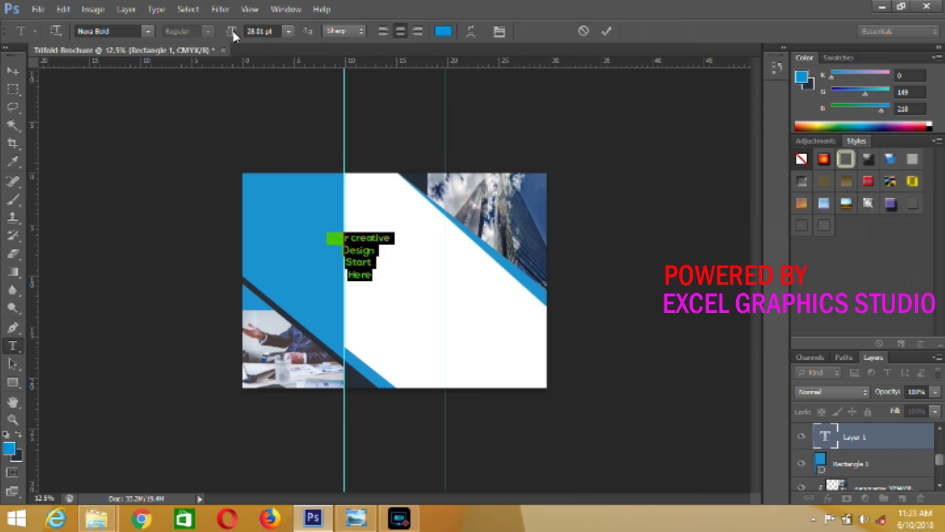
mouse_move(232, 29)
left_mouse_down()
mouse_move(241, 37)
mouse_move(429, 40)
left_mouse_up()
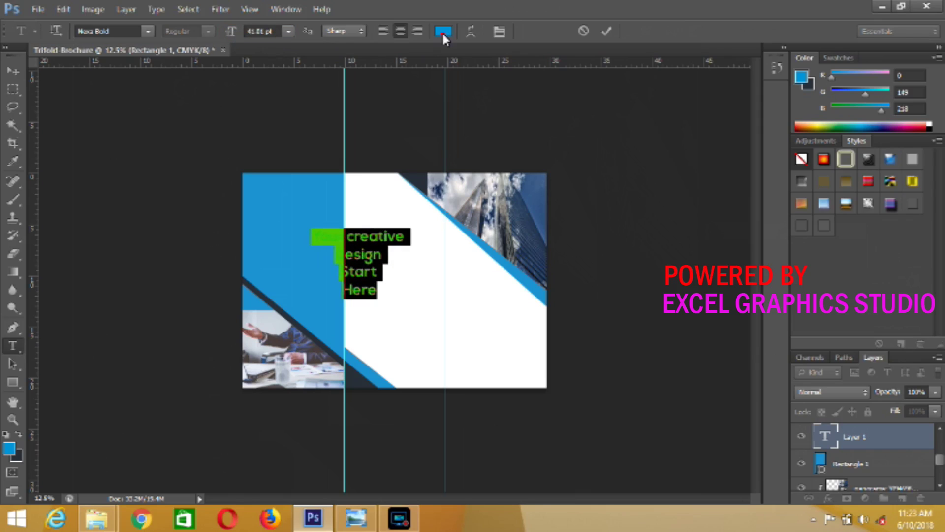
left_click(442, 32)
- Make the headline white and move it to the top of the blue left panel
left_click(530, 166)
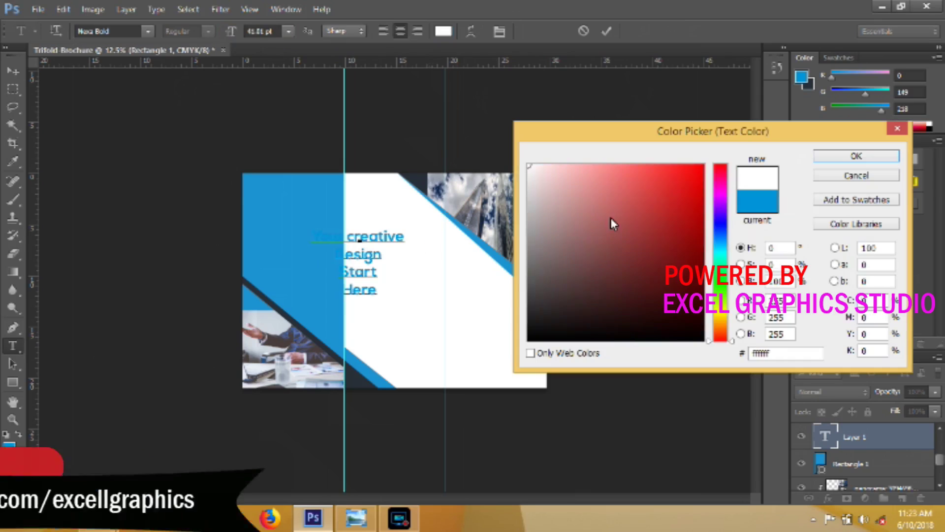
left_click(832, 156)
left_click(11, 70)
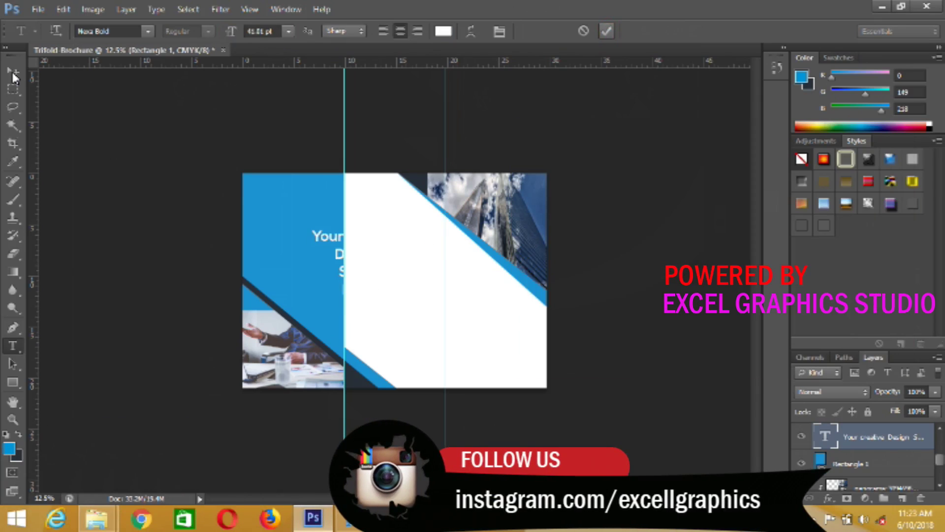
mouse_move(345, 254)
left_mouse_down()
mouse_move(303, 261)
mouse_move(264, 203)
left_mouse_up()
key("ctrl+z")
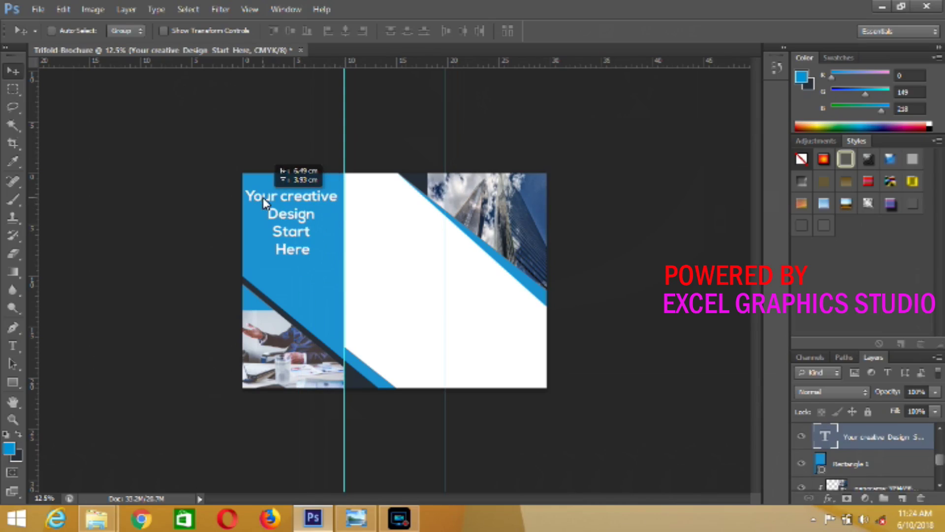
left_click_drag(265, 203, 267, 197)
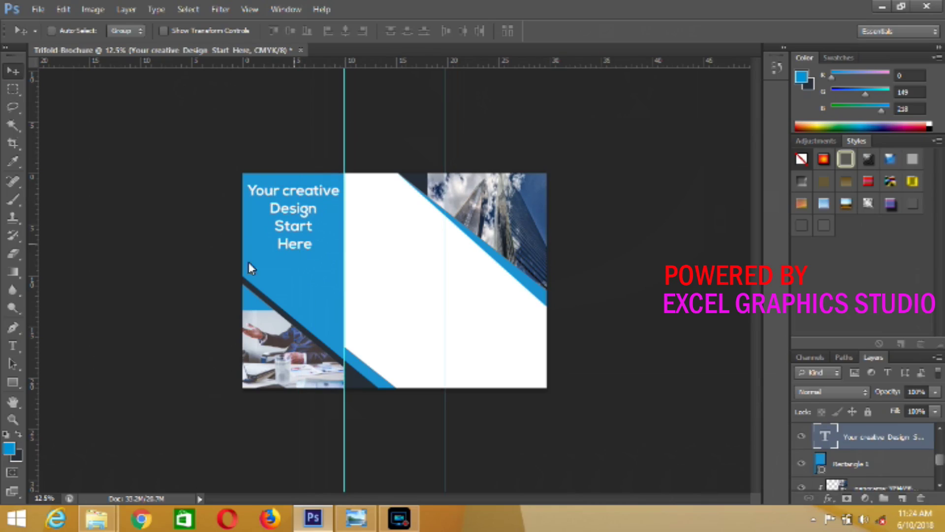
- Wrap the headline in quotation marks
left_click(14, 346)
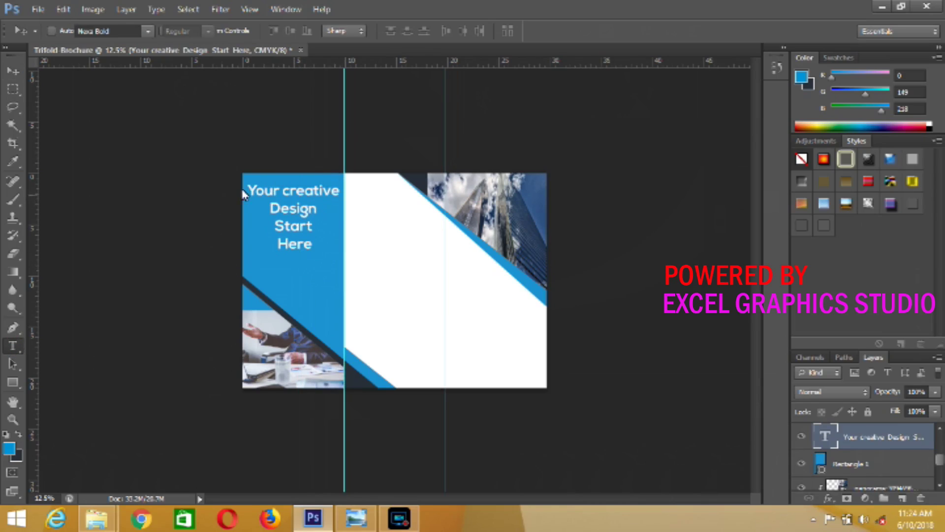
left_click(249, 195)
left_click(251, 197)
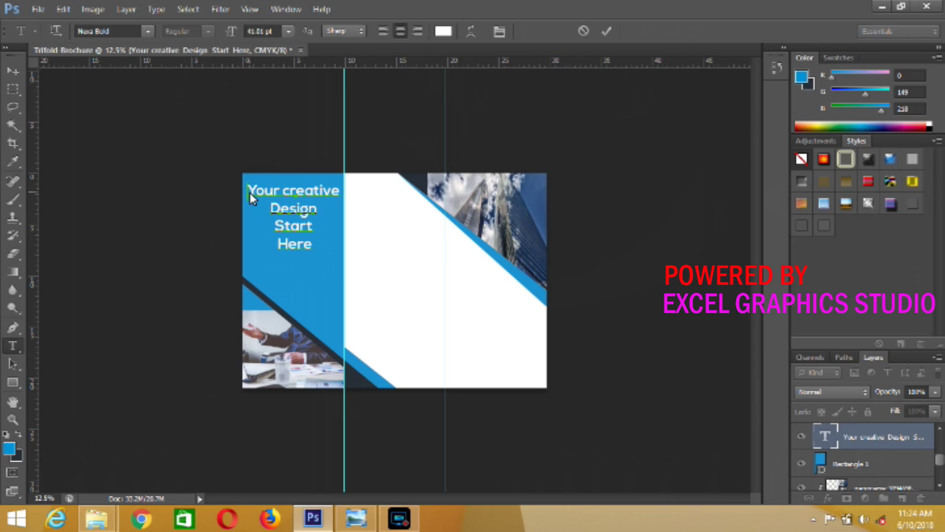
type("\"")
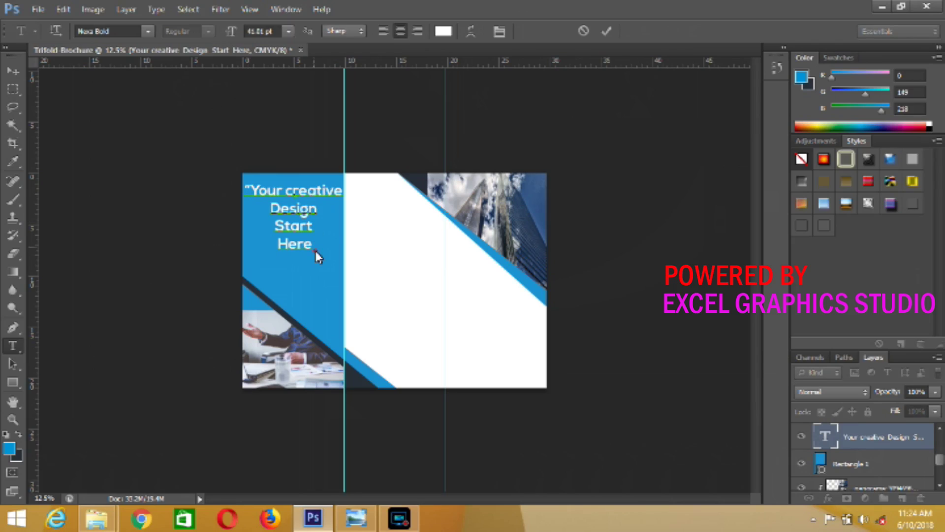
type("\"")
- Recolour the quotation marks dark navy #282f38 and commit the headline
left_click(444, 30)
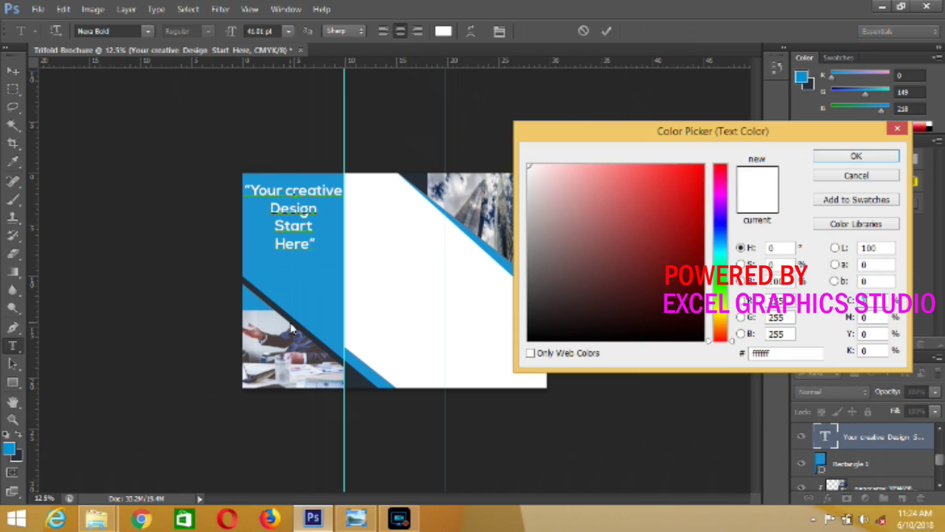
left_click(291, 325)
left_click(857, 156)
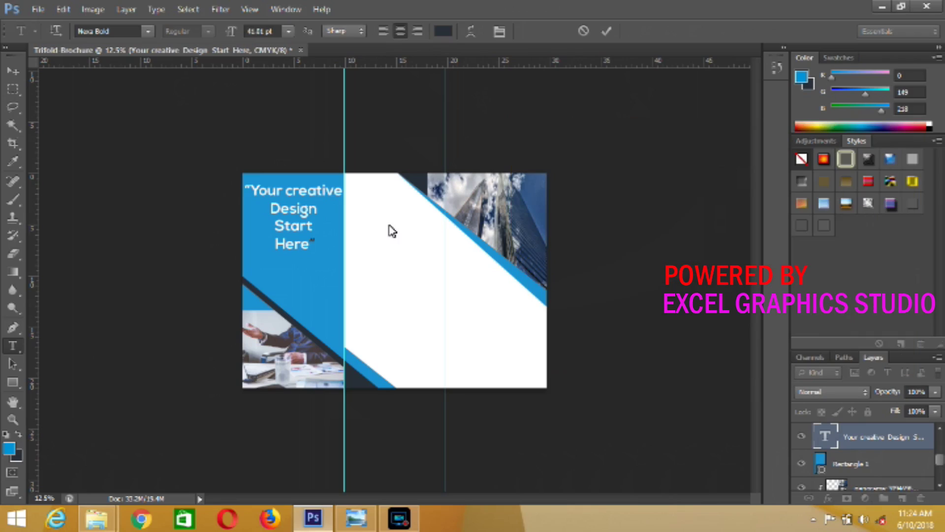
left_click_drag(246, 189, 252, 194)
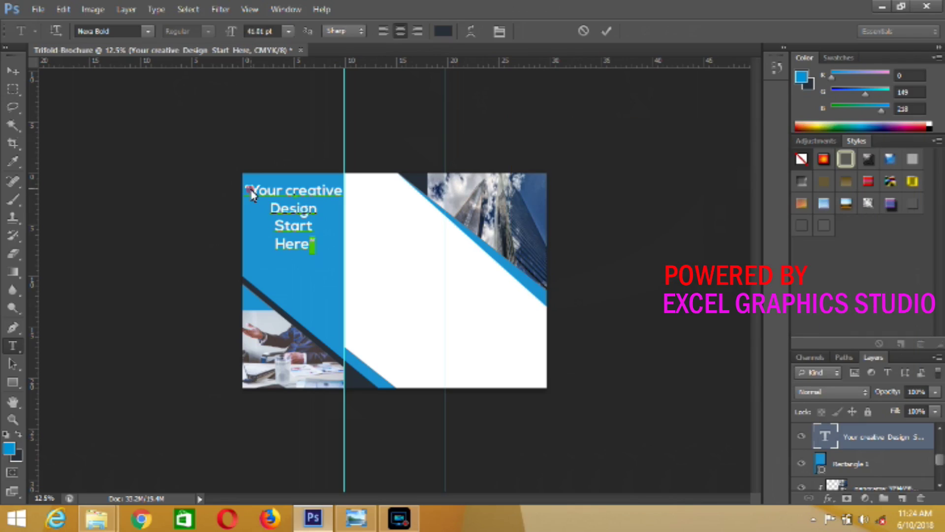
left_click(252, 195)
key("shift+Left")
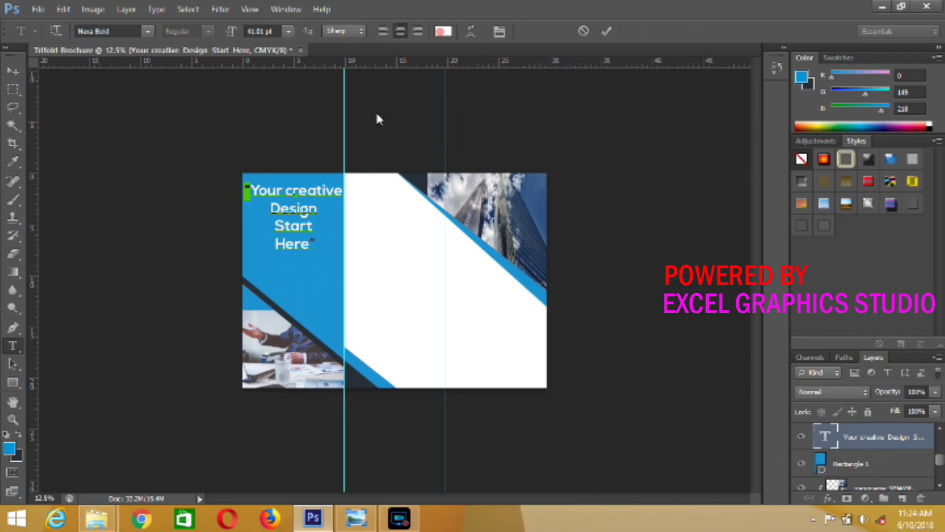
left_click(443, 31)
left_click(411, 179)
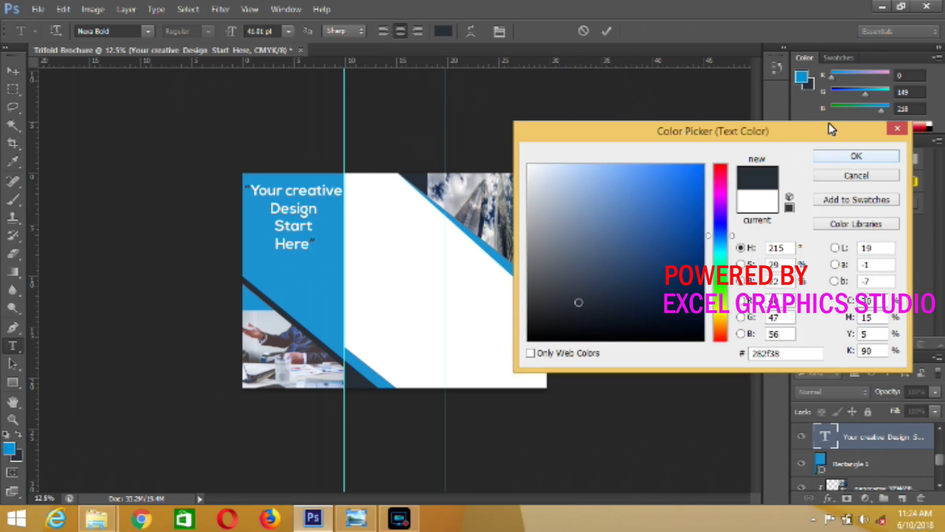
key("Return")
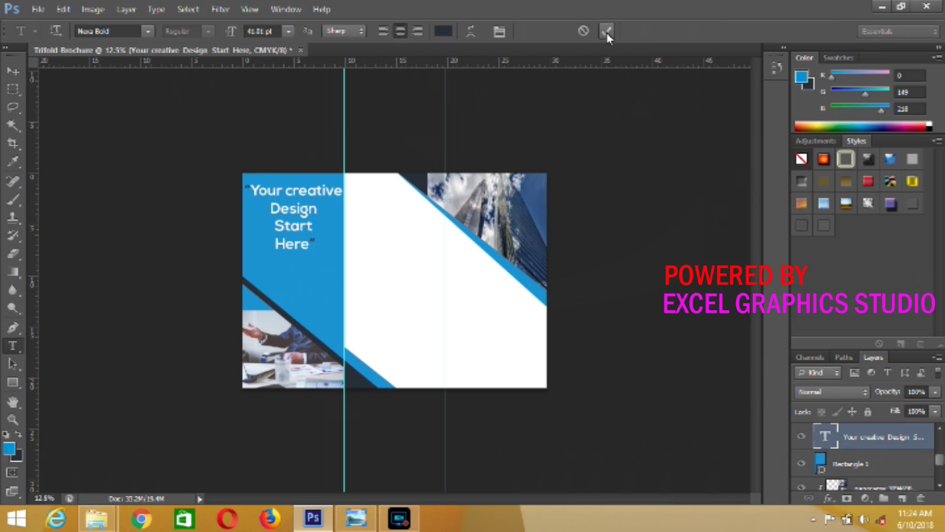
left_click(607, 31)
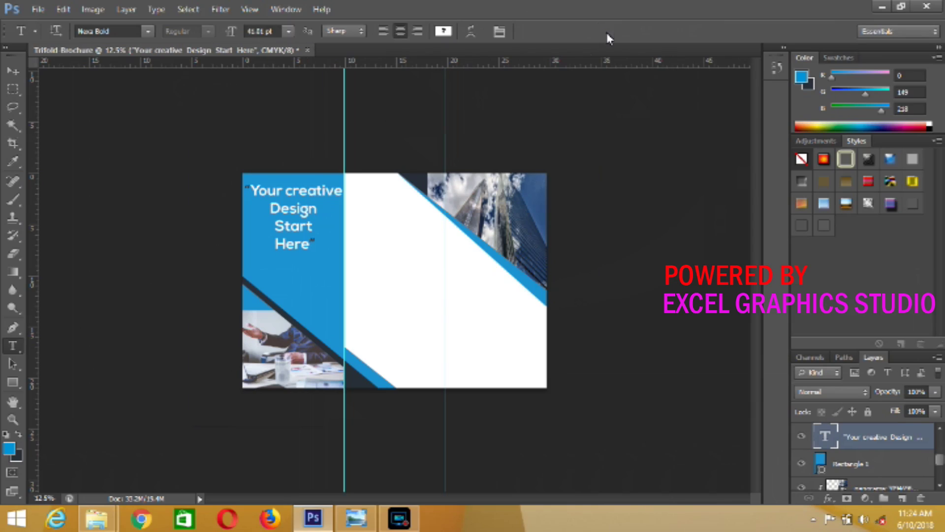
key("ctrl+plus")
- Start the 'Qaulity Graphic' heading and colour the word Graphic dark grey
left_click(377, 218)
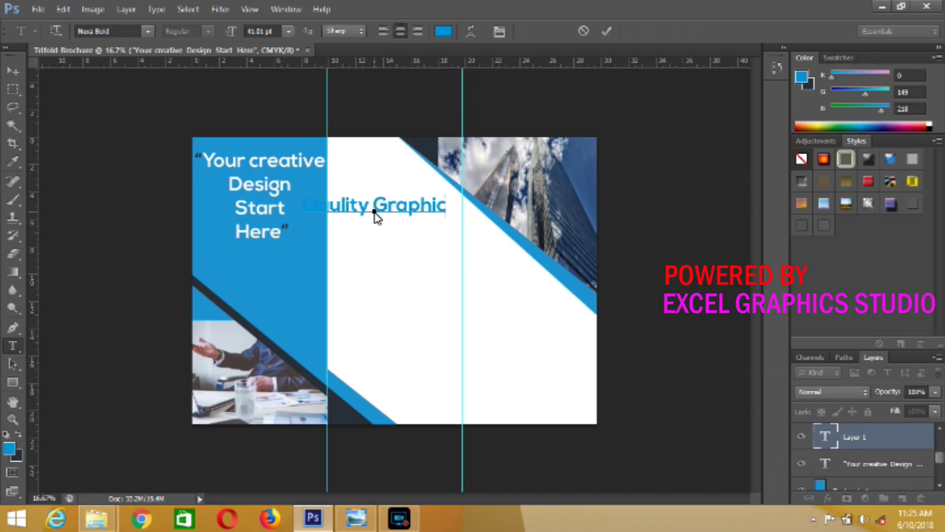
key("shift+Left")
key("shift+Left")
key("shift+Left")
key("shift+Left")
key("shift+Left")
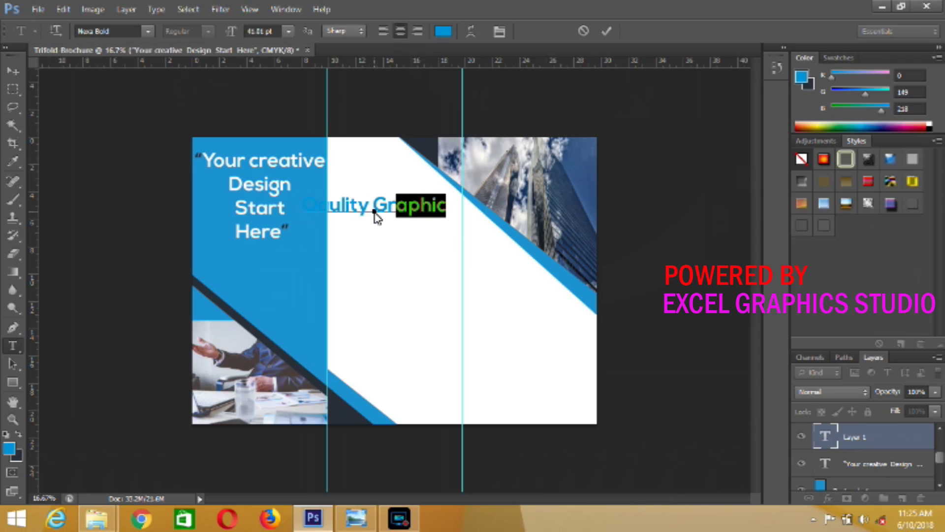
key("shift+Left")
key("shift+Left")
key("shift+Left")
left_click(449, 32)
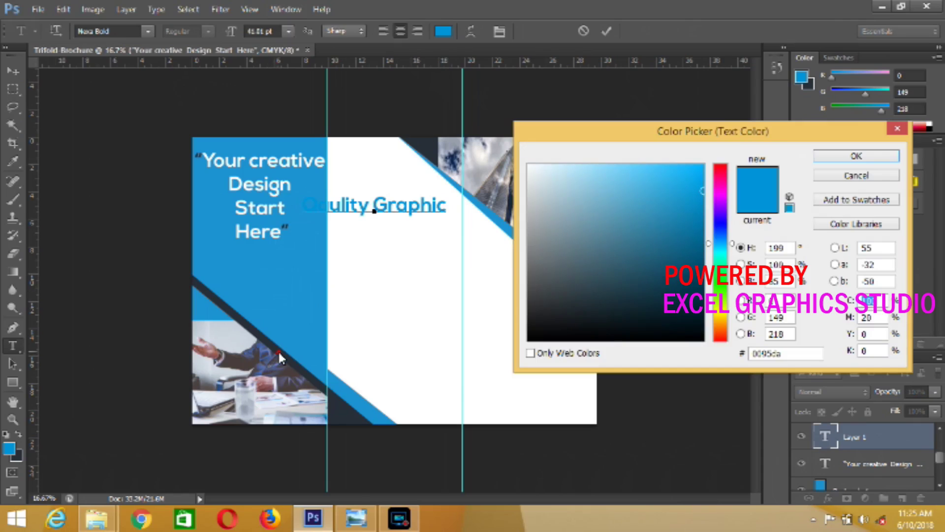
left_click(279, 355)
left_click(855, 156)
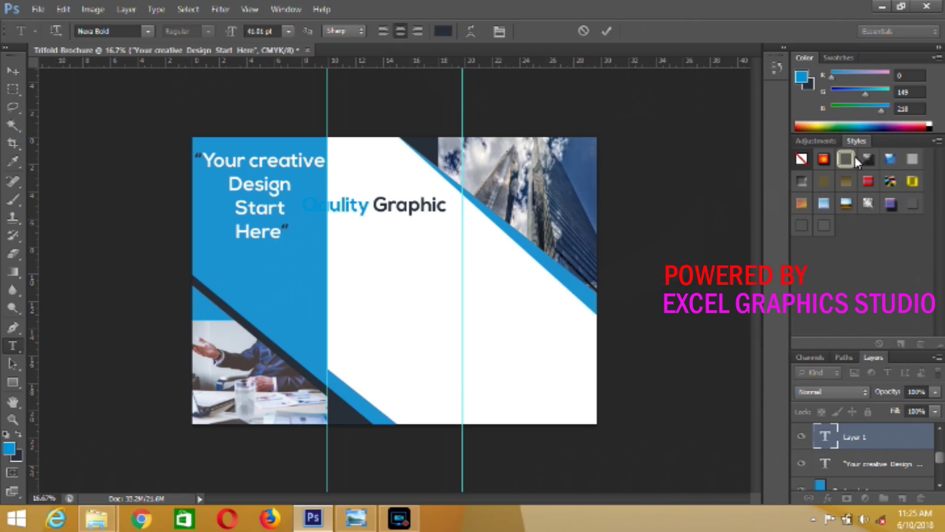
- Shrink the whole 'Qaulity Graphic' heading to about 29 pt and commit it
key("ctrl+a")
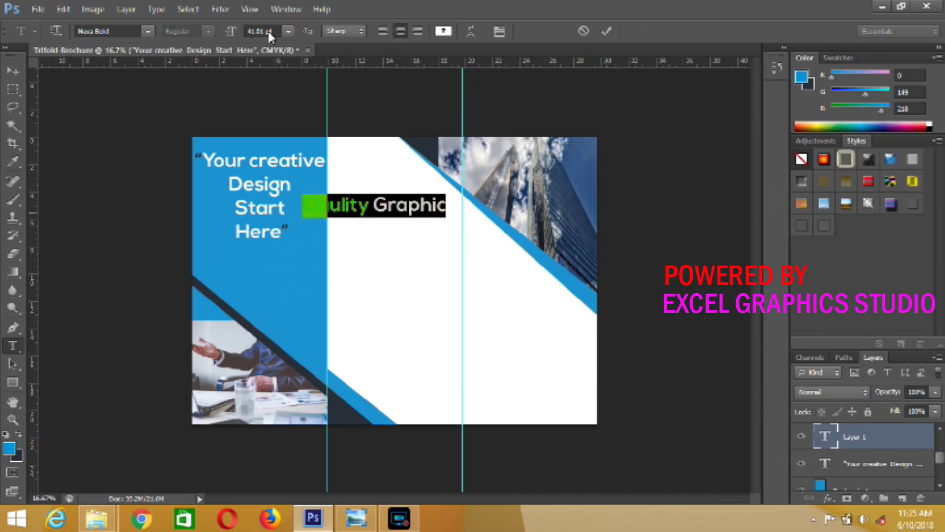
left_click_drag(232, 30, 228, 31)
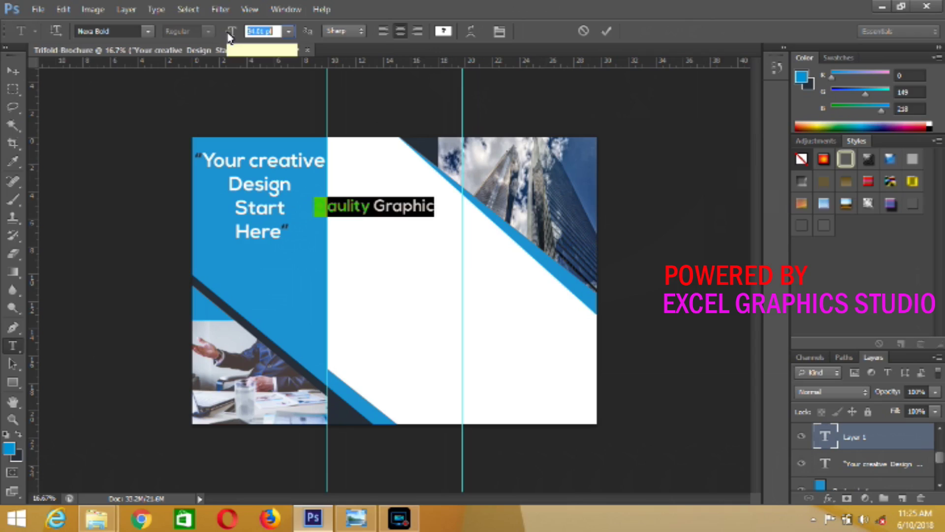
left_click_drag(228, 35, 221, 31)
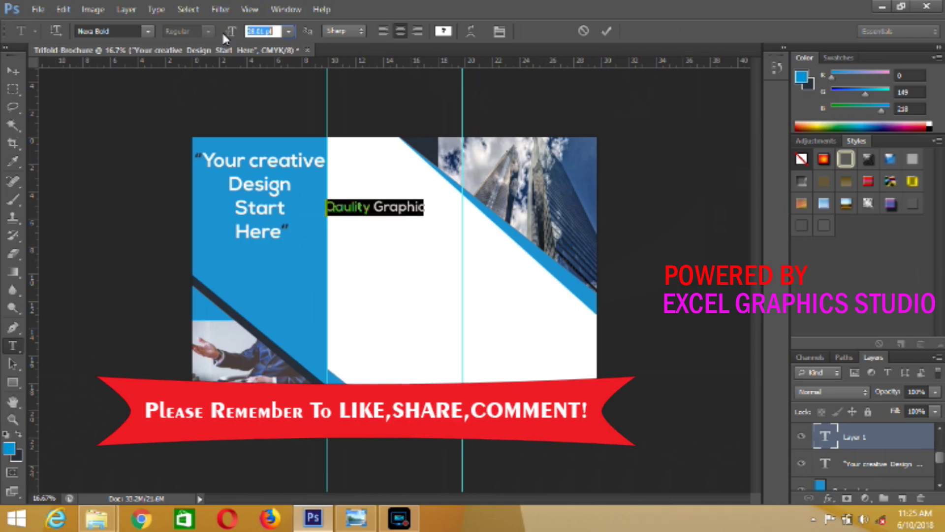
left_click(607, 31)
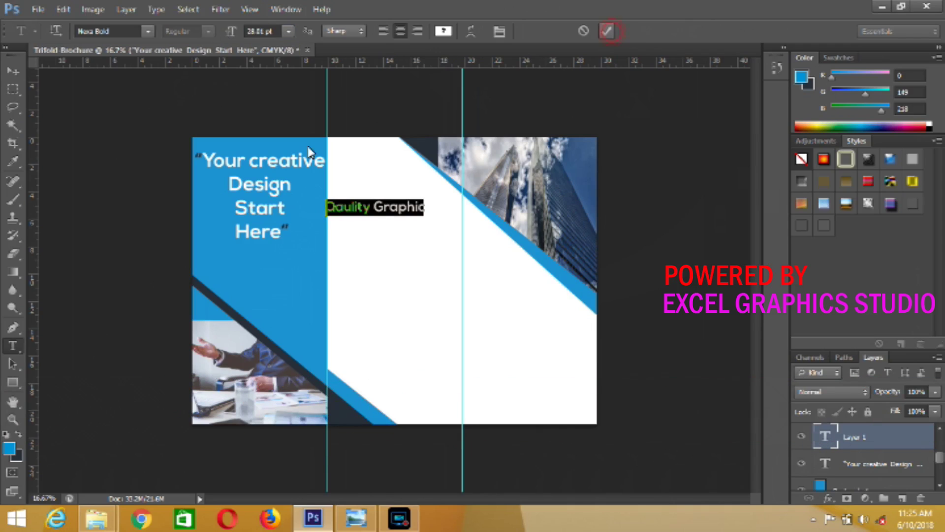
left_click(14, 74)
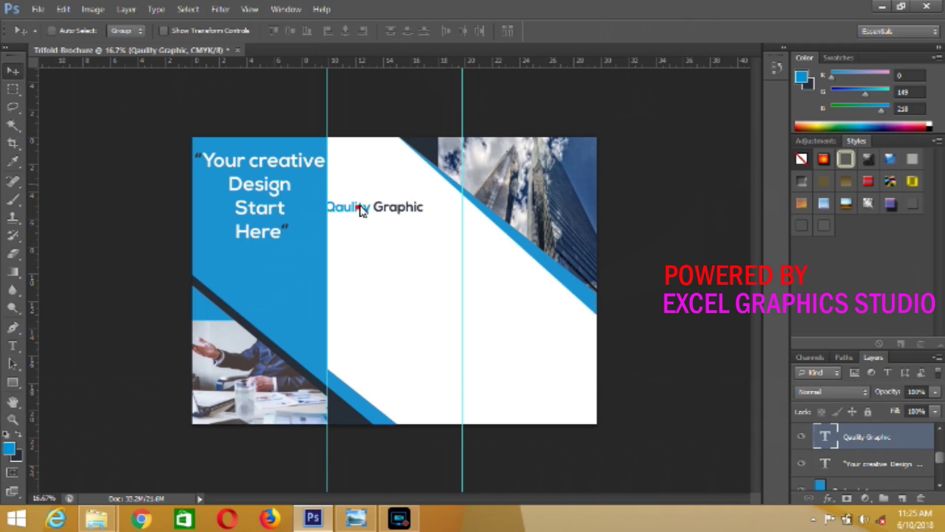
- Raise the heading and draw a thin dark-grey oval under 'Qaulity'
left_click_drag(362, 209, 371, 182)
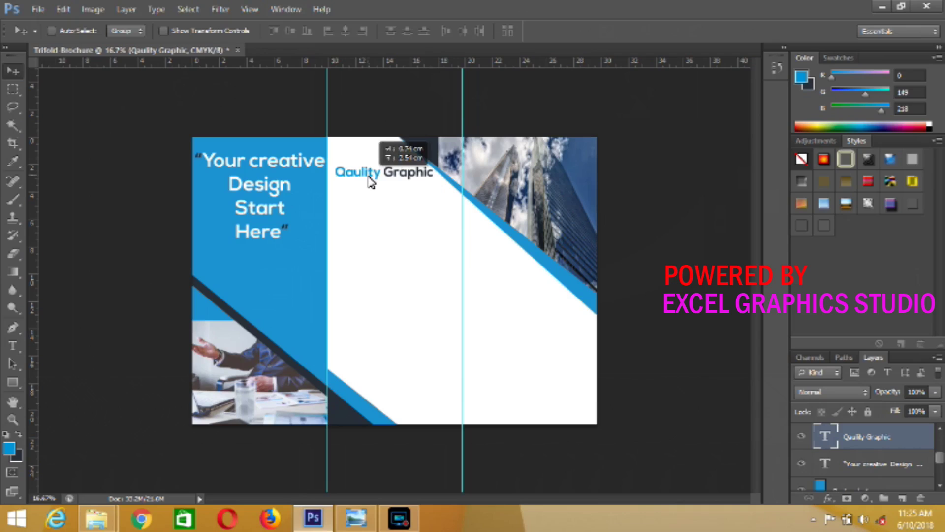
left_click_drag(372, 182, 368, 182)
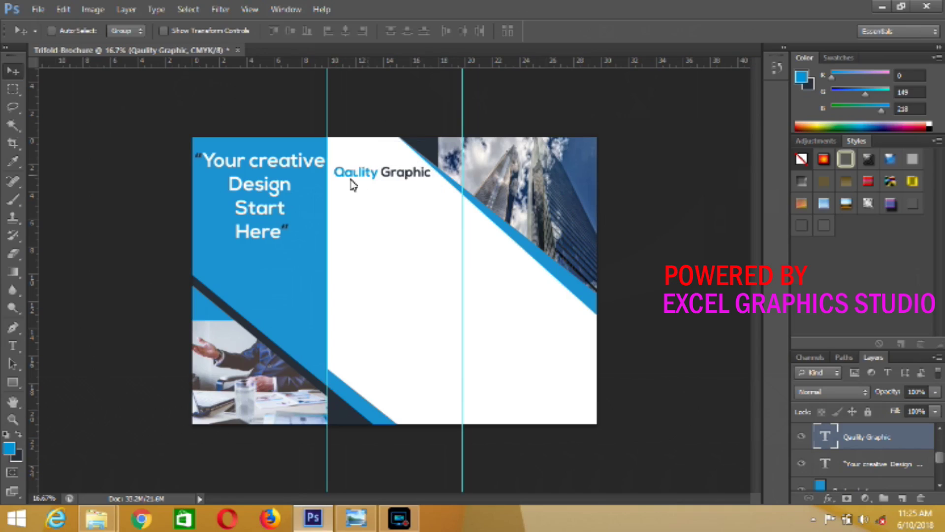
left_click_drag(15, 382, 81, 411)
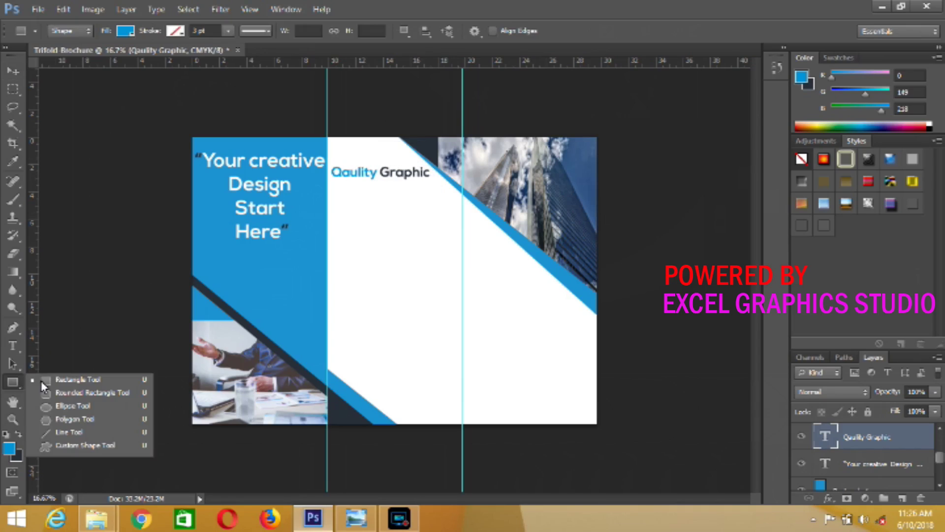
left_click(129, 33)
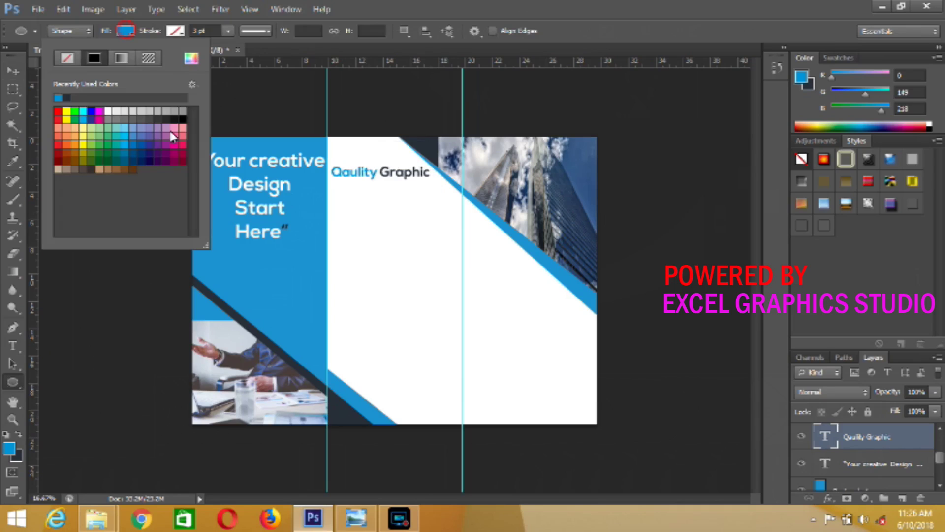
left_click(66, 98)
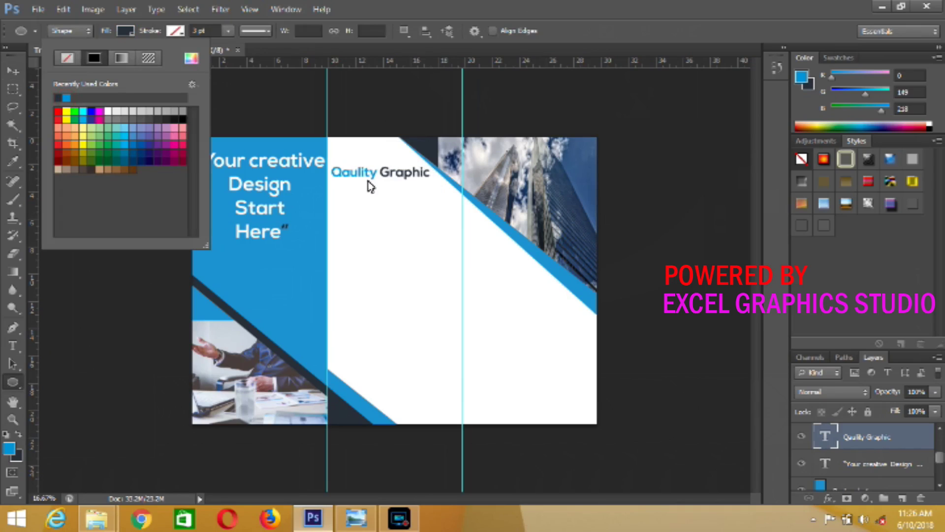
left_click(333, 192)
left_click_drag(332, 186, 369, 186)
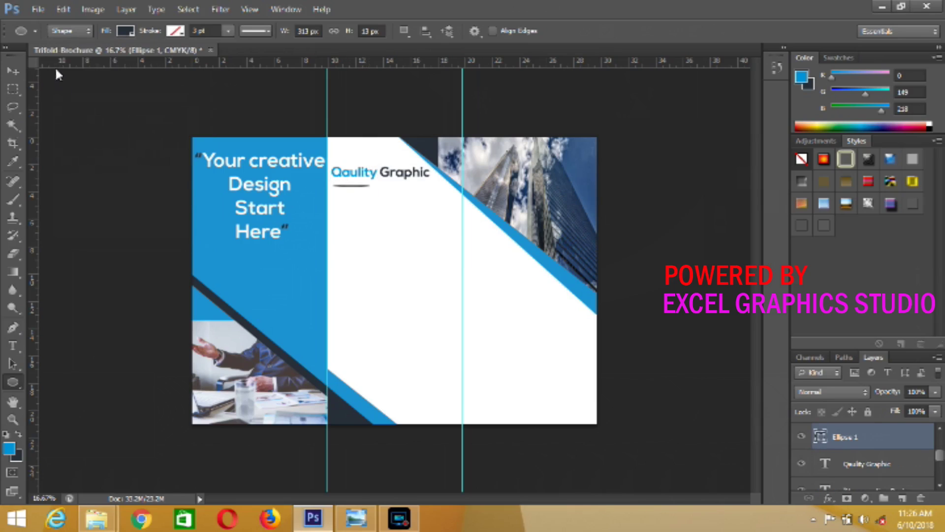
left_click(9, 72)
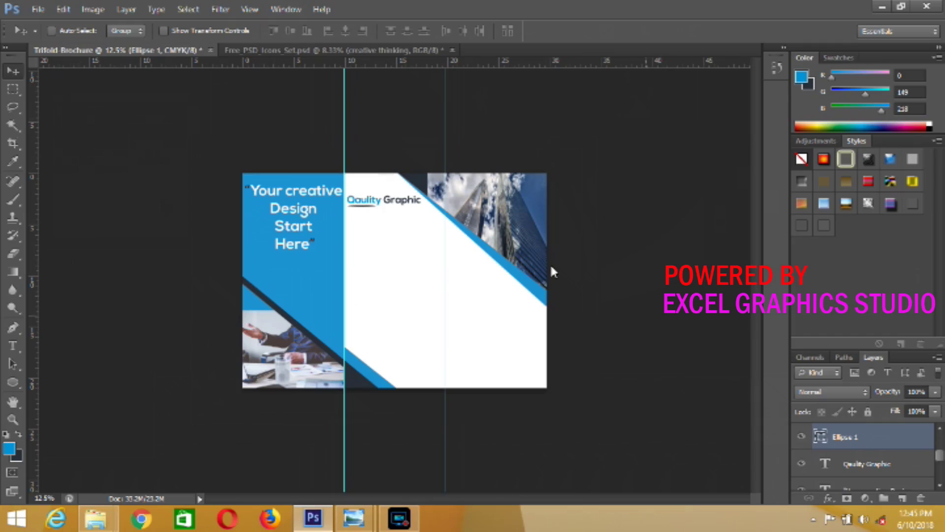
- Group the heading with its underline and move the group lower in the panel
left_click(883, 465, "shift")
key("shift+Down")
key("shift+Down")
key("shift+Down")
key("shift+Down")
key("shift+Down")
key("shift+Down")
key("shift+Down")
key("shift+Down")
key("shift+Down")
key("shift+Down")
key("shift+Down")
key("shift+Down")
key("shift+Down")
key("ctrl+g")
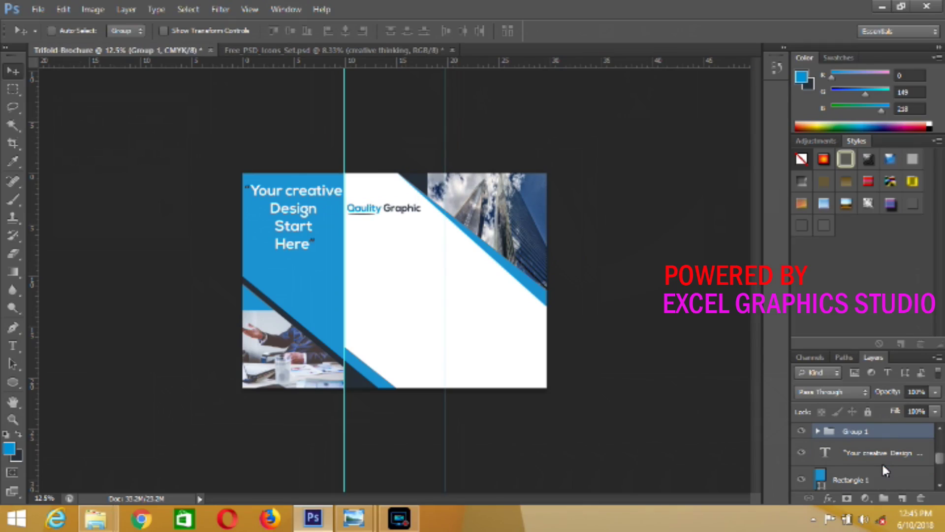
key("shift+Down")
key("shift+Down")
key("shift+Down")
key("shift+Down")
key("shift+Down")
key("shift+Down")
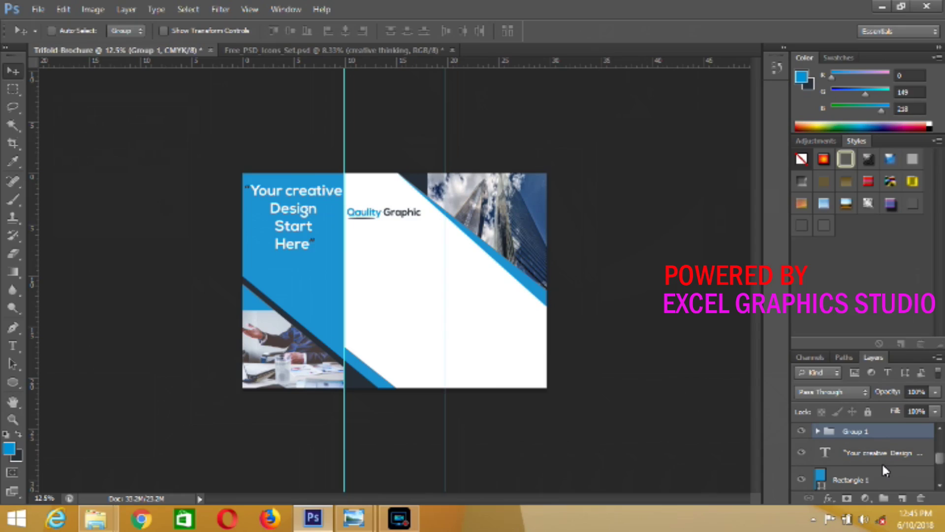
key("shift+Down")
key("shift+Down")
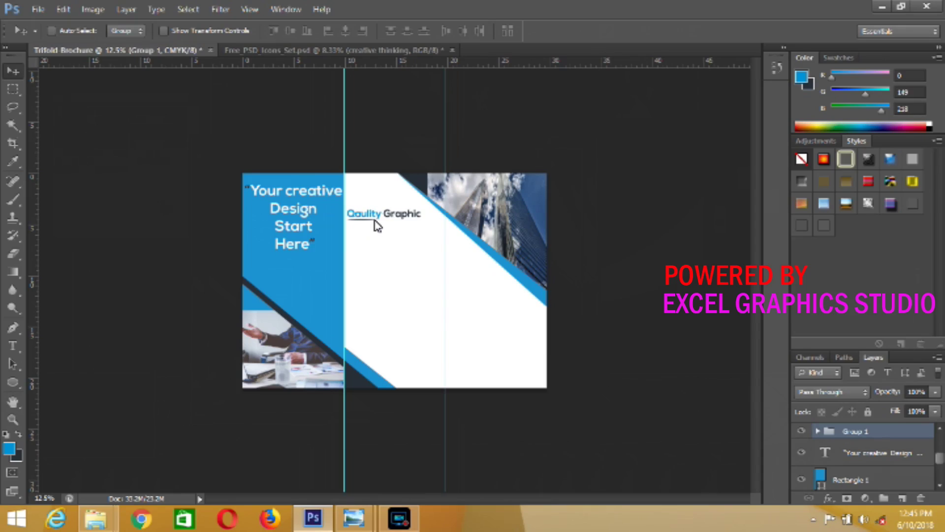
left_click_drag(374, 220, 374, 241)
left_click(12, 345)
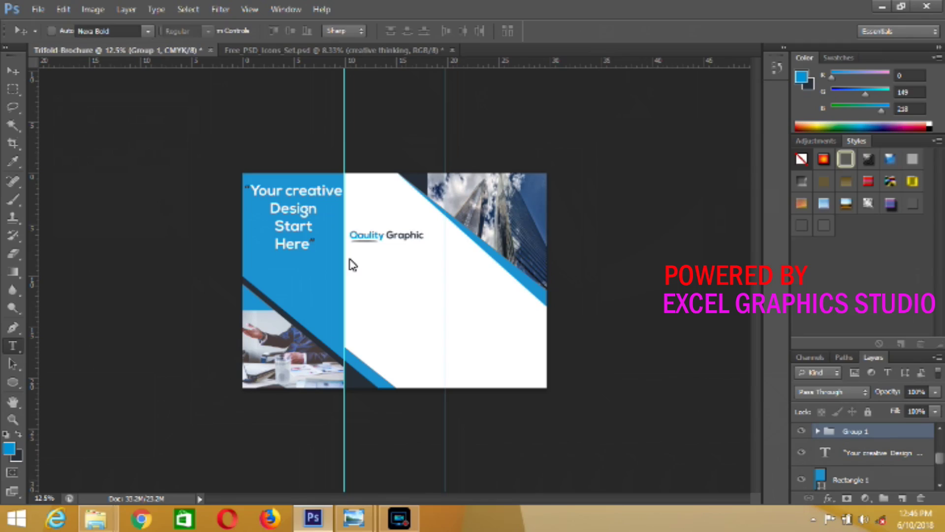
- Fill a paragraph box below the heading with Lorem Ipsum, left-aligned at a smaller size
mouse_move(349, 255)
left_mouse_down()
mouse_move(424, 295)
mouse_move(445, 281)
left_mouse_up()
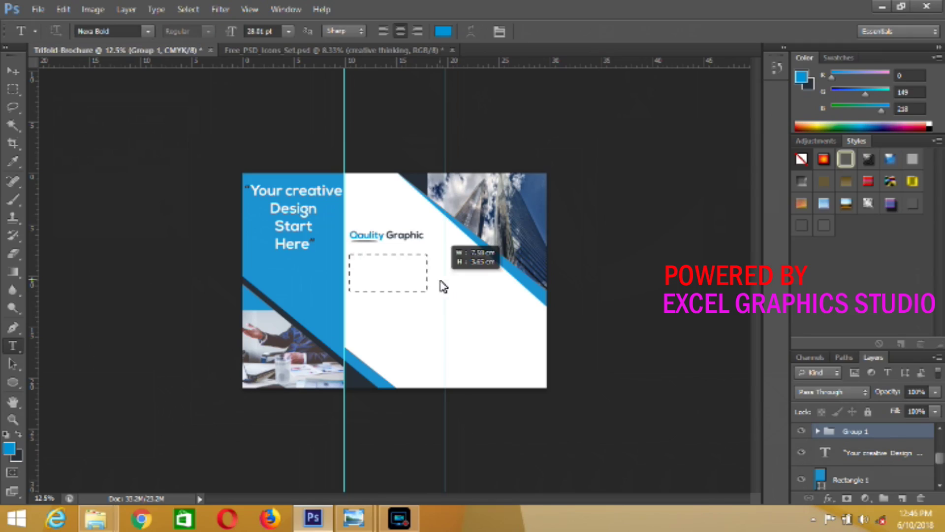
key("Escape")
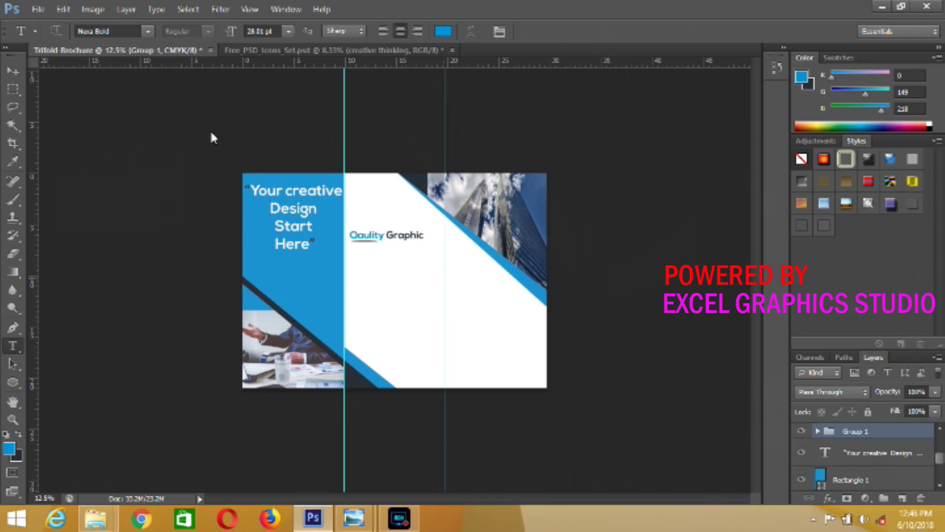
left_click(157, 11)
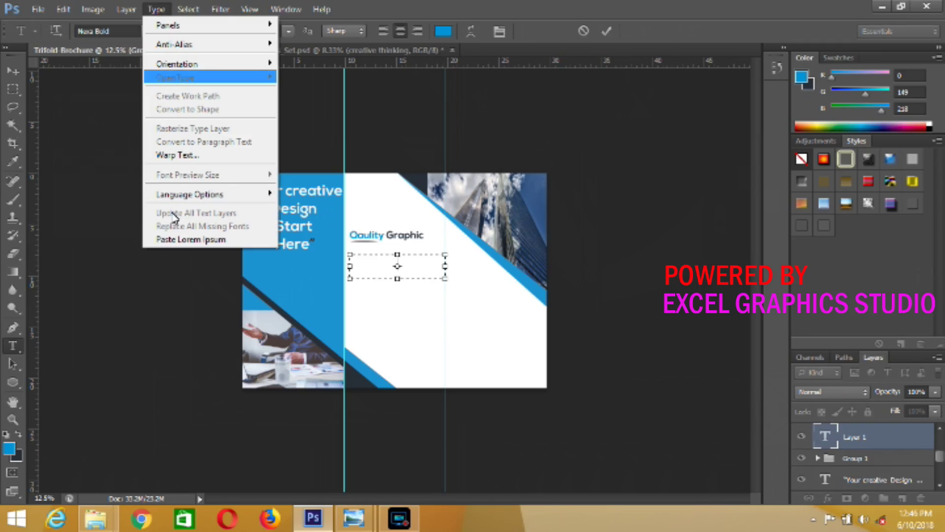
left_click(171, 241)
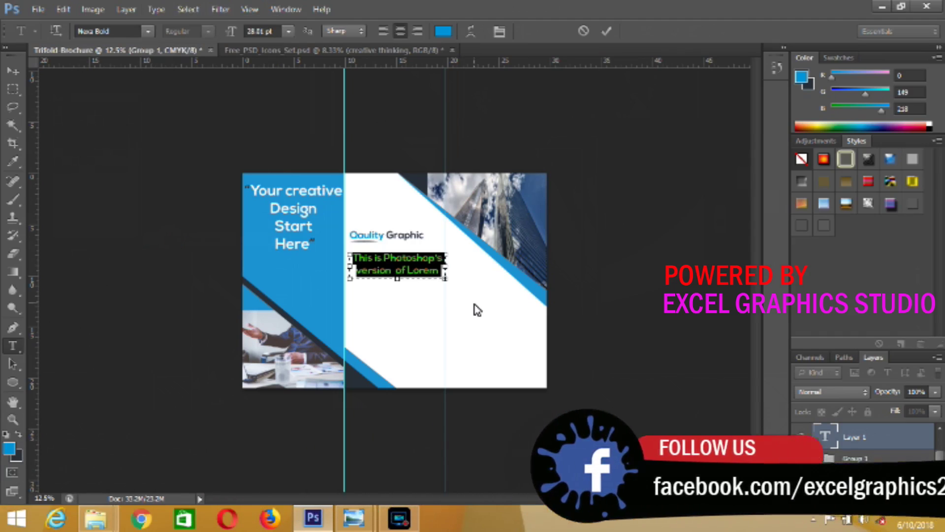
left_click(383, 31)
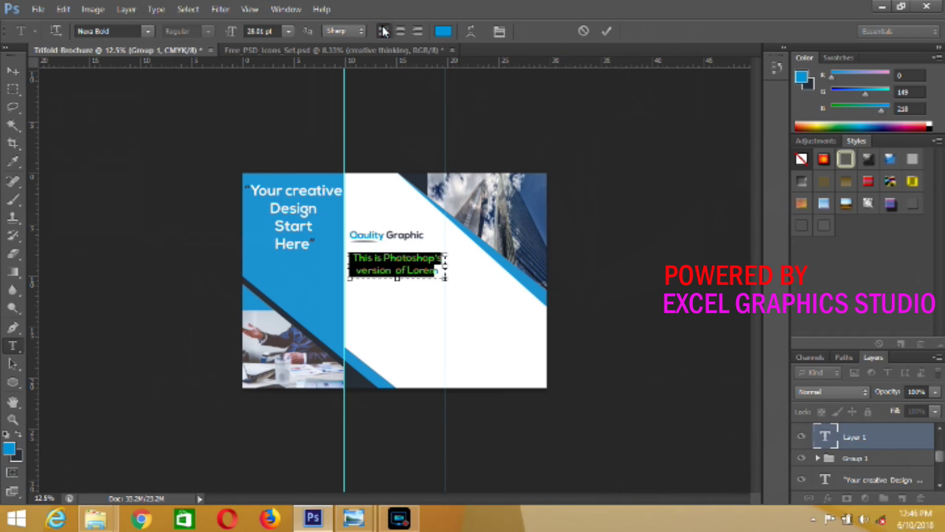
left_click_drag(235, 31, 224, 29)
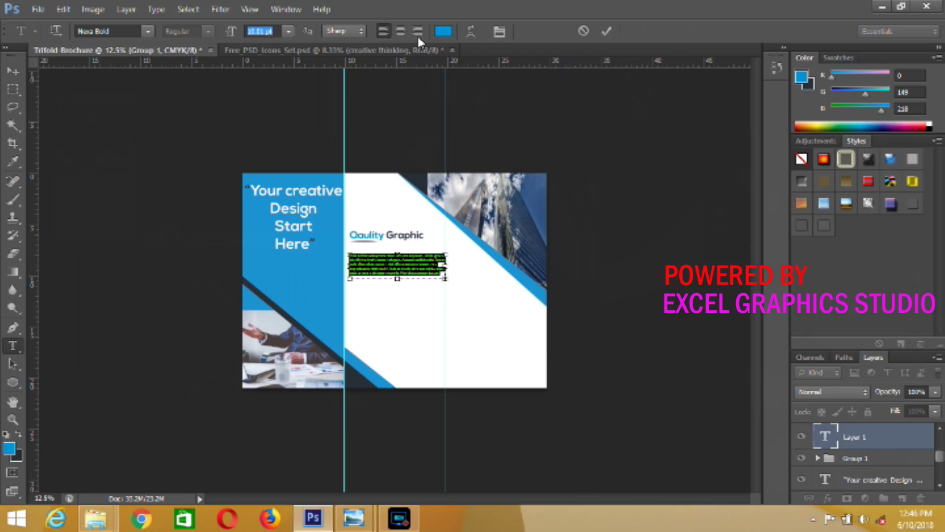
- Colour the paragraph dark navy, commit it, and move it closer under the heading
left_click(443, 31)
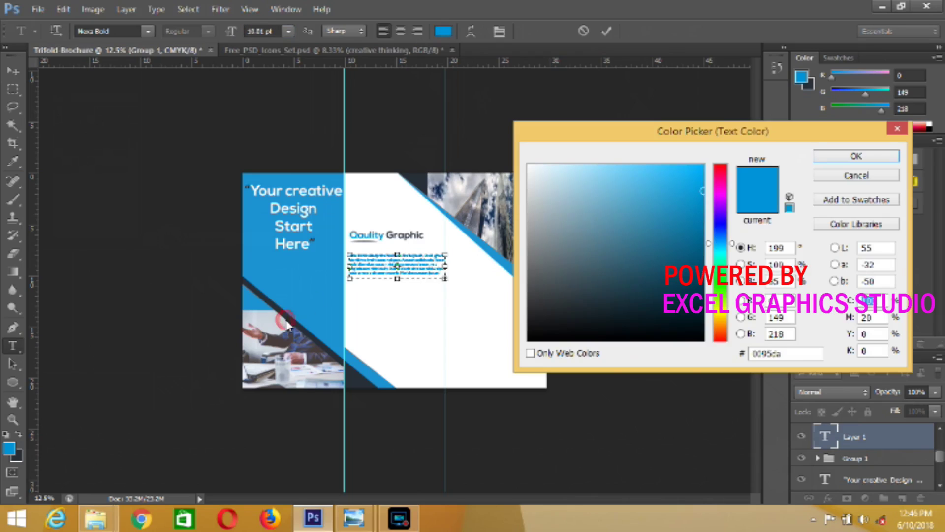
left_click(422, 184)
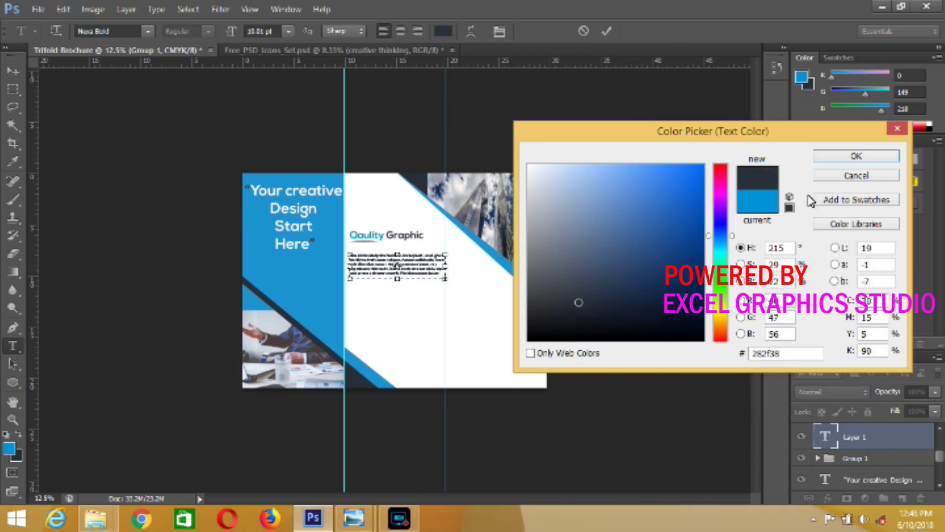
left_click(837, 157)
left_click(605, 31)
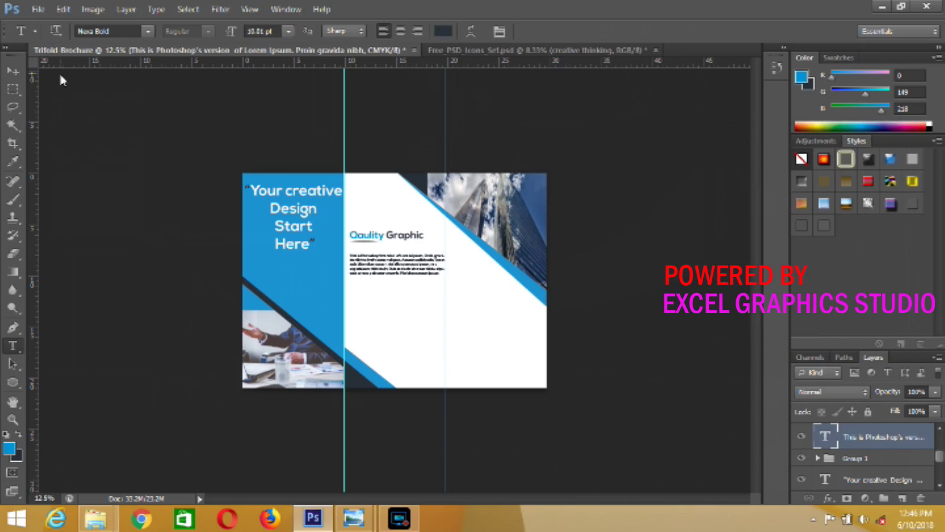
left_click(14, 72)
left_click(384, 273)
left_click_drag(385, 273, 384, 268)
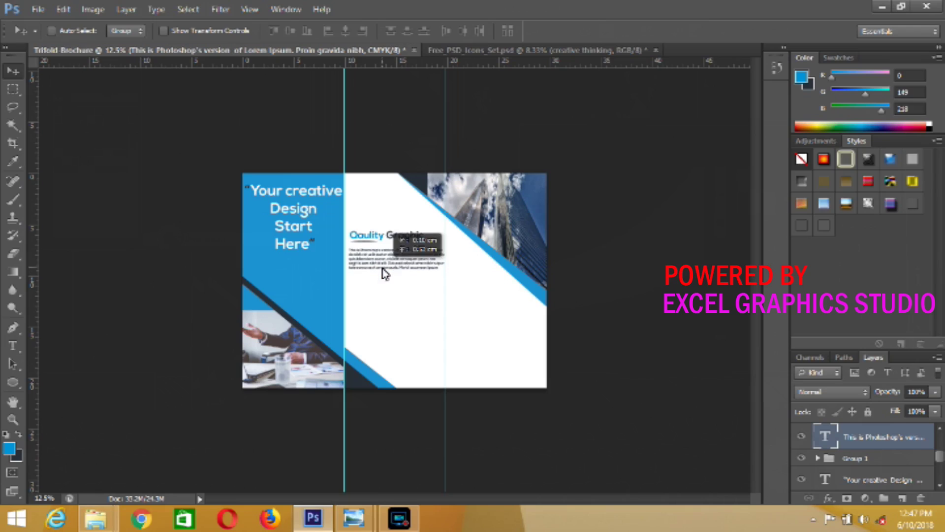
left_click(13, 346)
key("ctrl+plus")
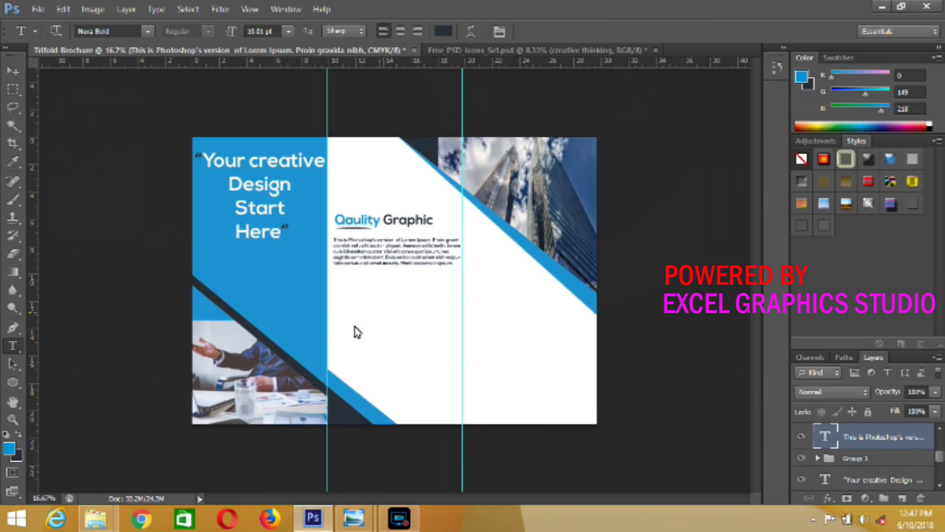
left_click(355, 327)
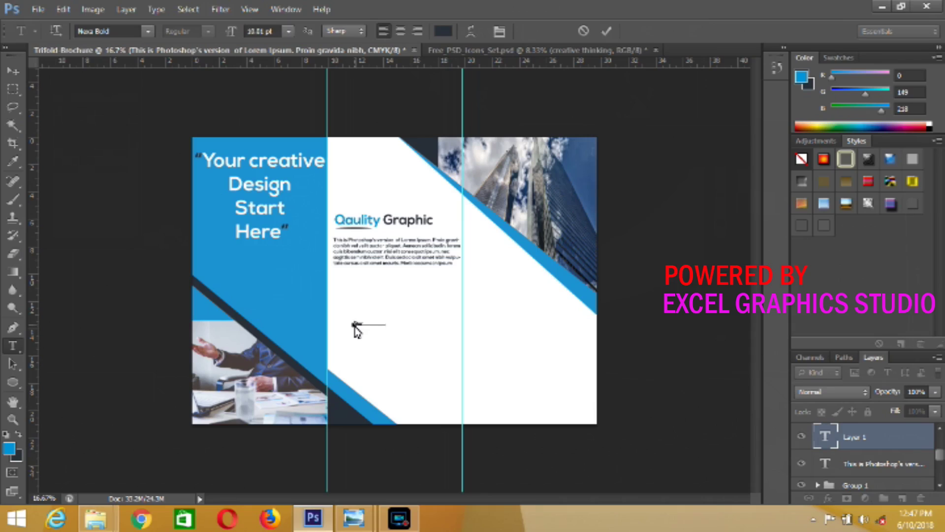
- Enlarge the 'Our Objective' heading and colour the word Our brochure blue
key("ctrl+a")
left_click_drag(231, 32, 240, 31)
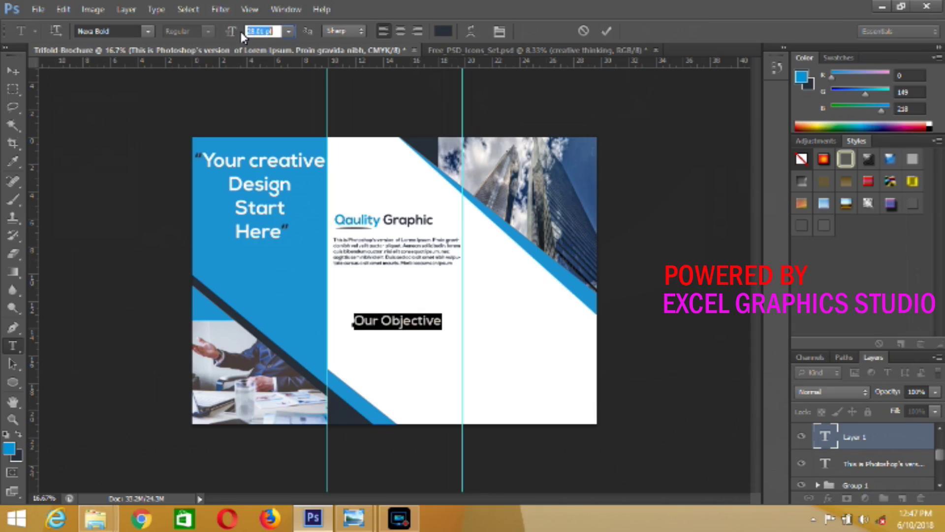
left_click(384, 327)
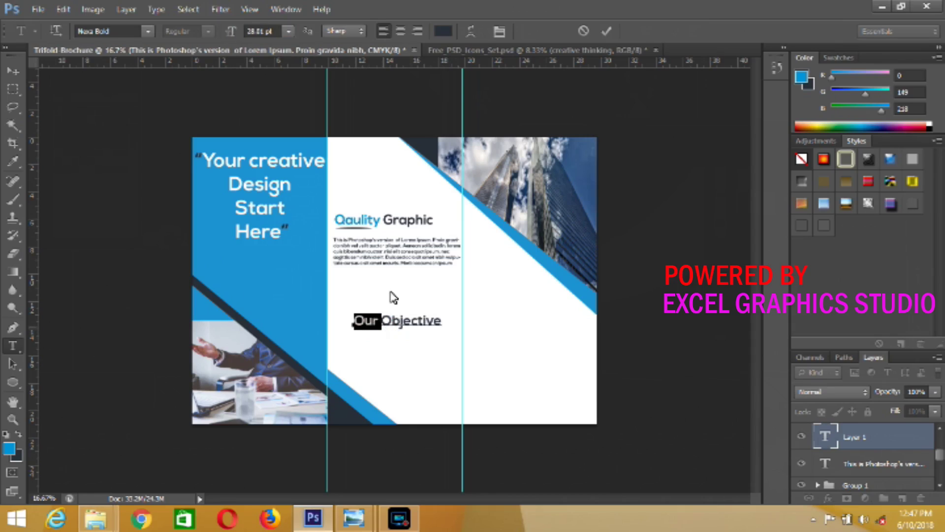
left_click(443, 31)
left_click(304, 243)
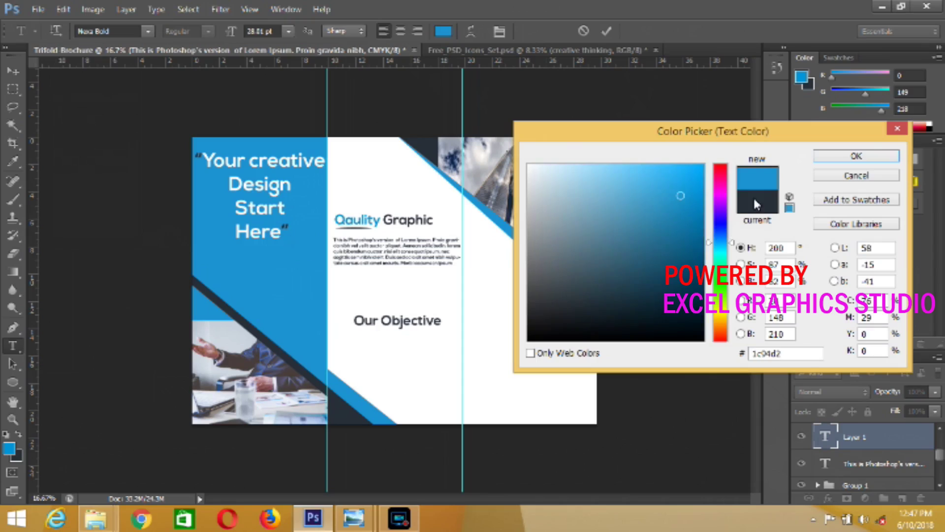
left_click(857, 156)
left_click(607, 30)
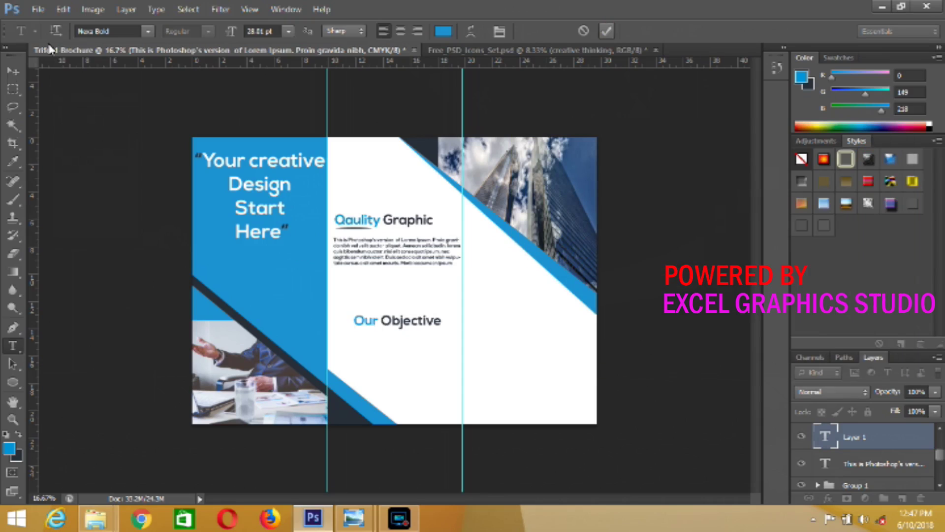
- Place Our Objective atop the middle panel and nudge the Quality Graphic block lower
left_click(12, 74)
left_click_drag(403, 297, 394, 213)
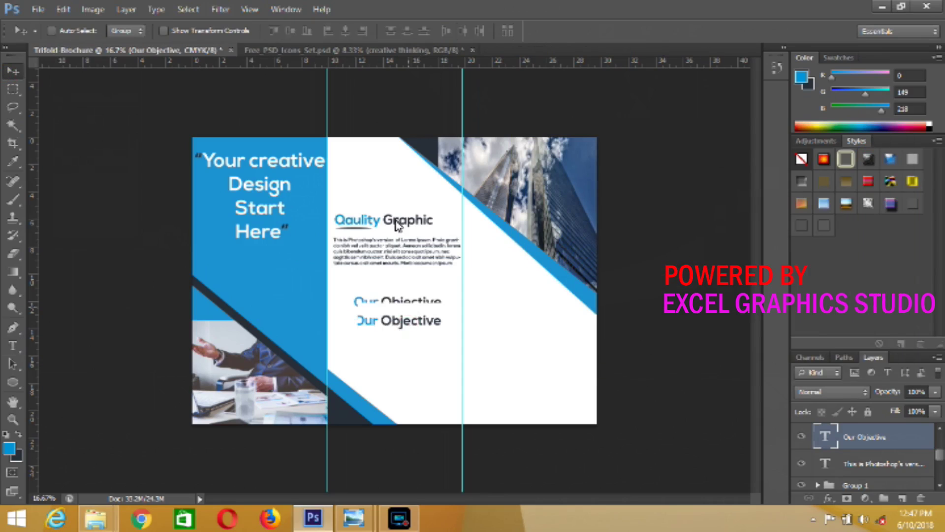
left_click_drag(34, 215, 335, 224)
left_click_drag(389, 210, 384, 181)
left_click(850, 468)
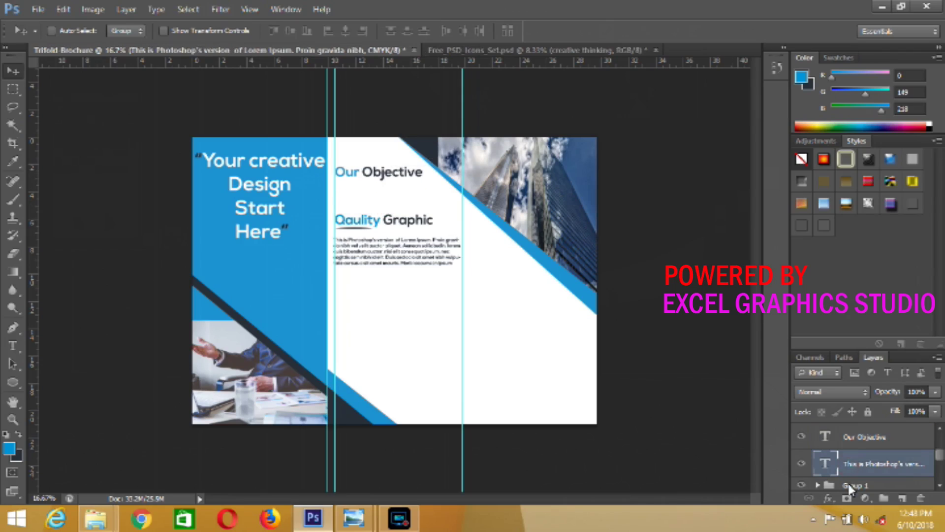
left_click(851, 486, "shift")
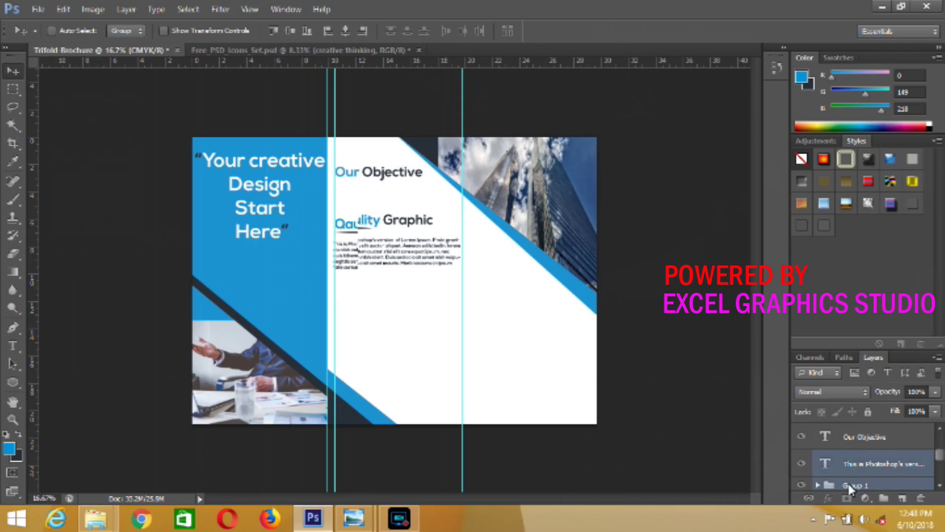
key("shift+Down")
key("shift+Down")
key("shift+Down")
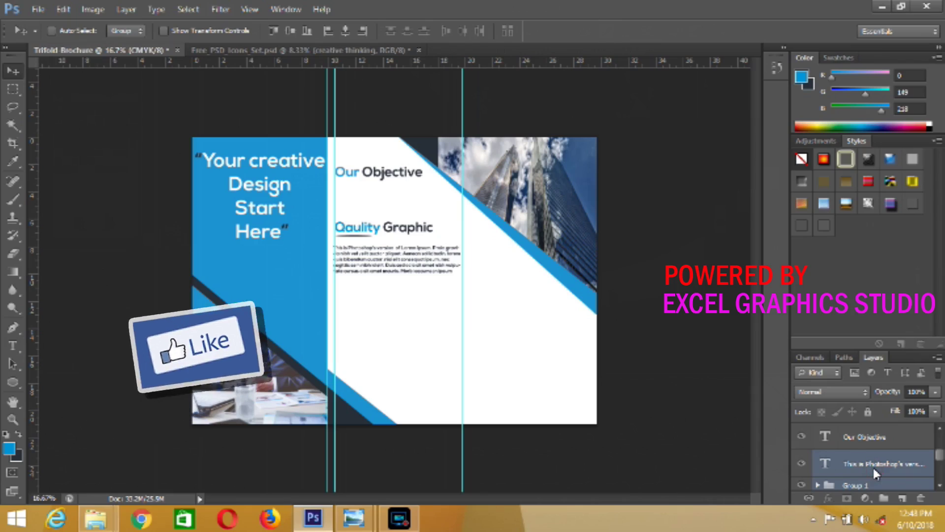
left_click(873, 465)
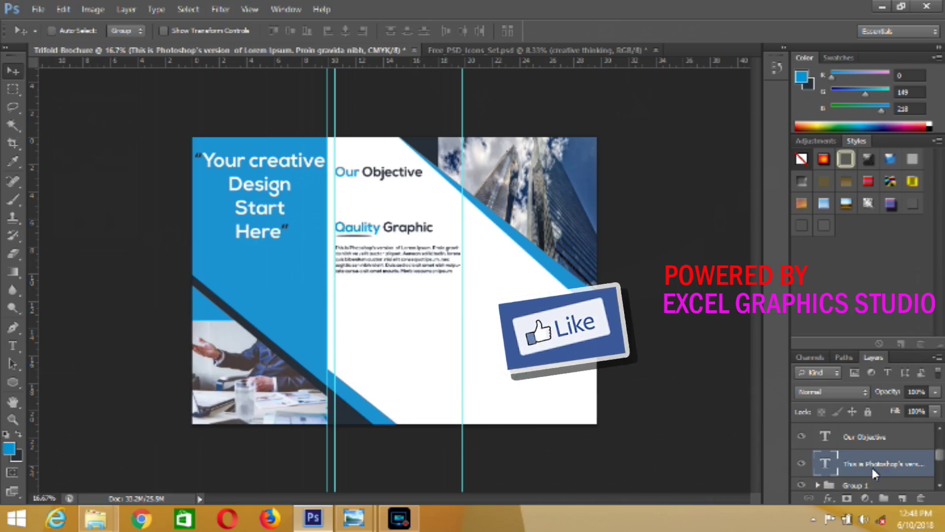
- Nudge the body text up and fill a new 6 pt paragraph box under Our Objective with Lorem Ipsum
key("shift+Up")
key("shift+Up")
key("shift+Up")
key("shift+Up")
key("shift+Up")
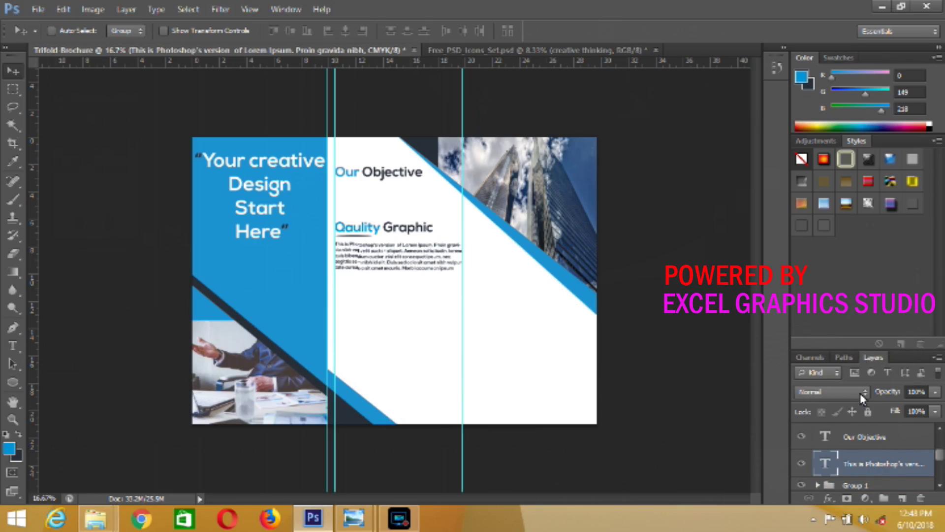
key("shift+Up")
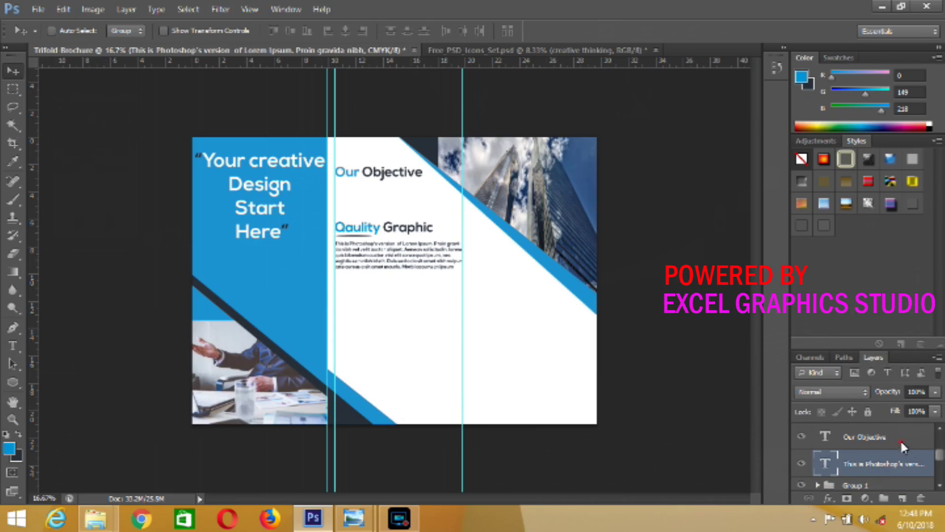
left_click(900, 440)
left_click(13, 345)
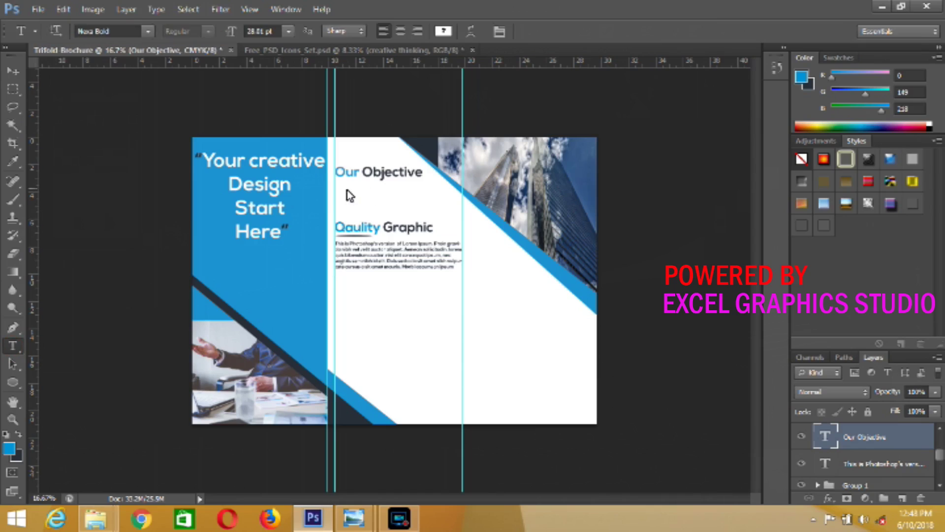
left_click_drag(335, 180, 438, 203)
left_click(289, 33)
left_click(275, 67)
left_click(156, 8)
left_click(177, 238)
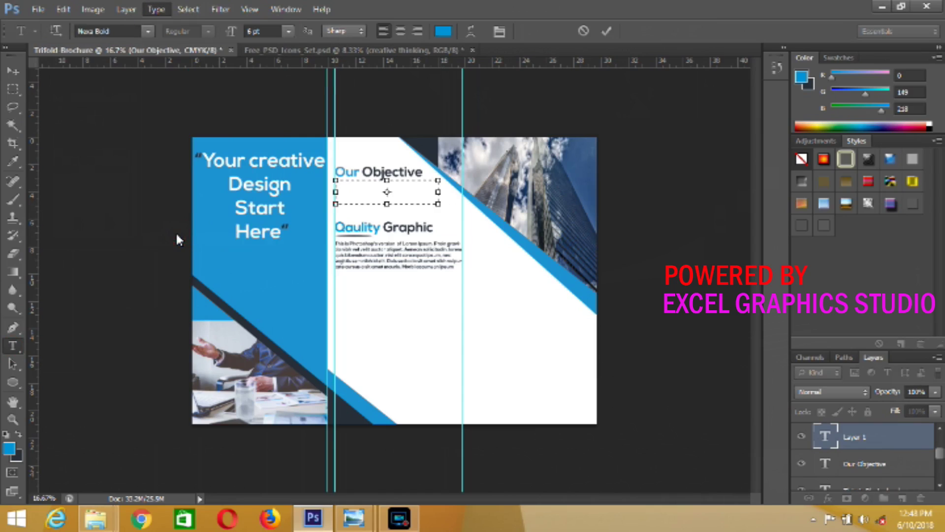
- Colour the new paragraph dark navy sampled from the brochure and commit it
left_click(446, 29)
left_click(260, 338)
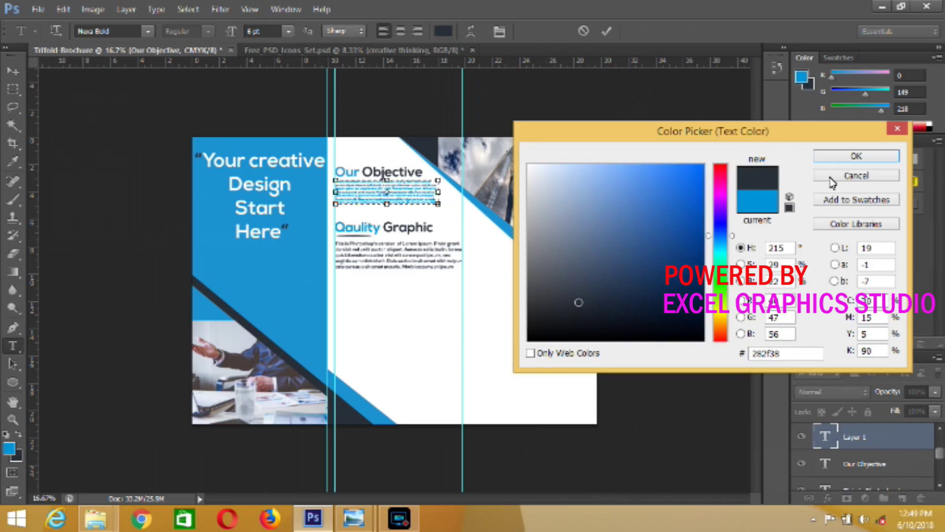
left_click(855, 156)
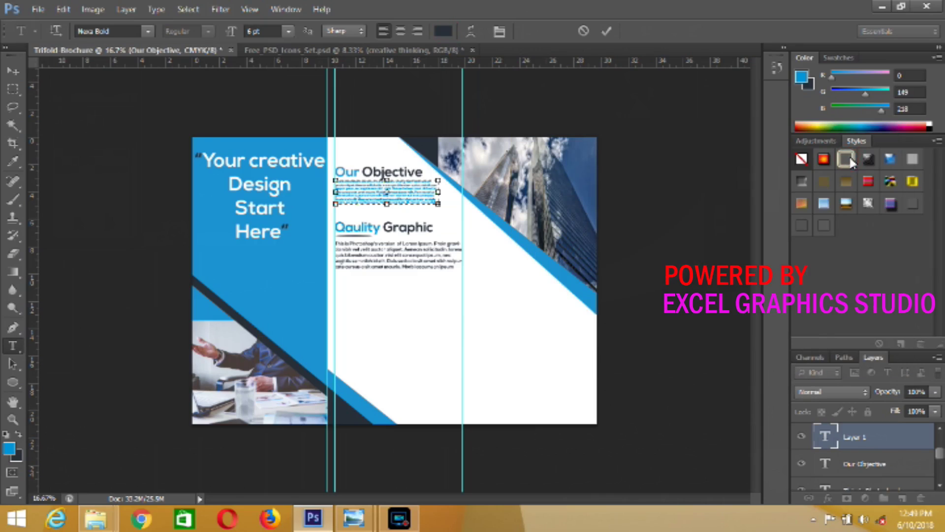
left_click(609, 31)
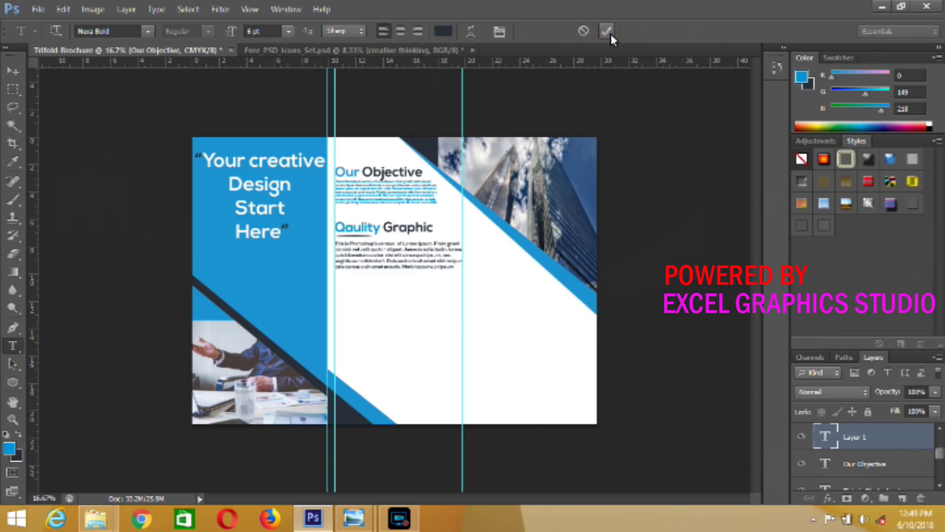
- Recolour all of the Our Objective body text dark navy and widen its box to the right
left_click(370, 196)
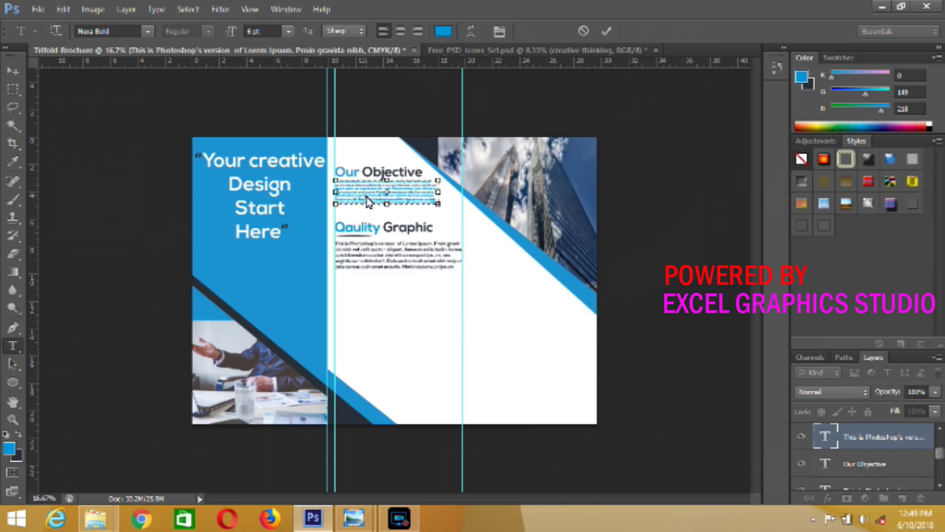
key("ctrl+a")
left_click(443, 32)
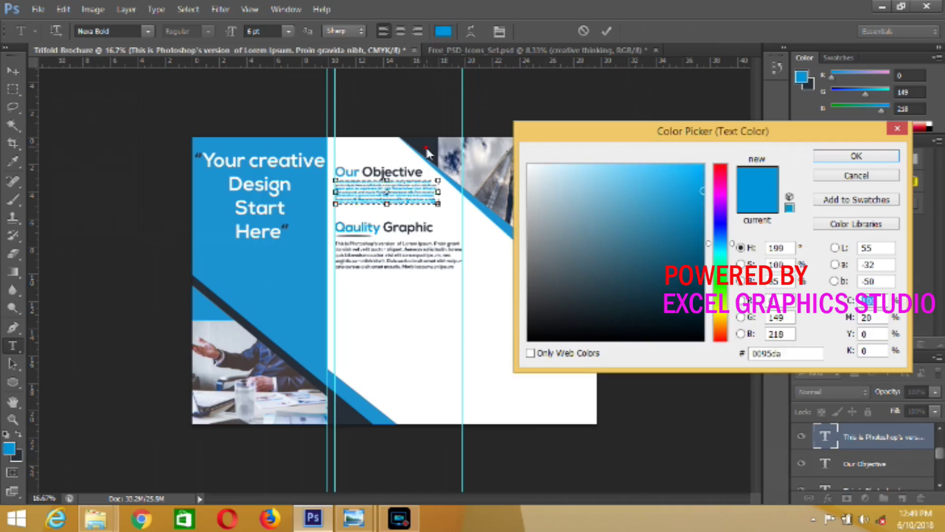
left_click(578, 302)
left_click(827, 157)
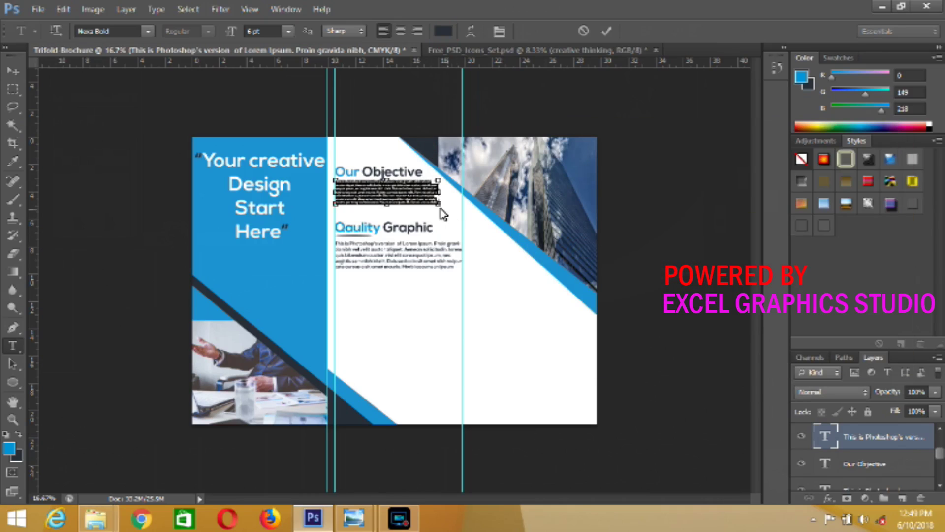
left_click_drag(447, 215, 455, 216)
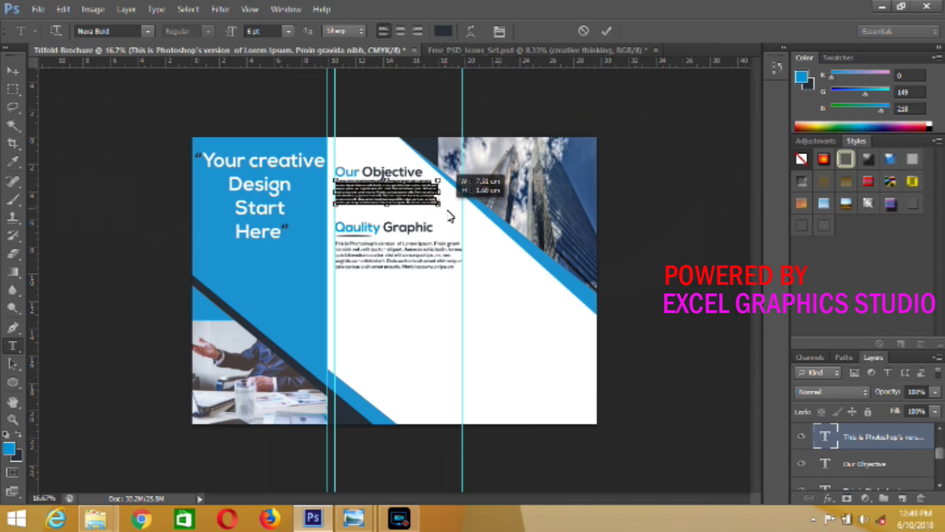
left_click(606, 31)
- Drag the lightbulb icon from the icon set onto the brochure, keeping its layers
left_click(12, 70)
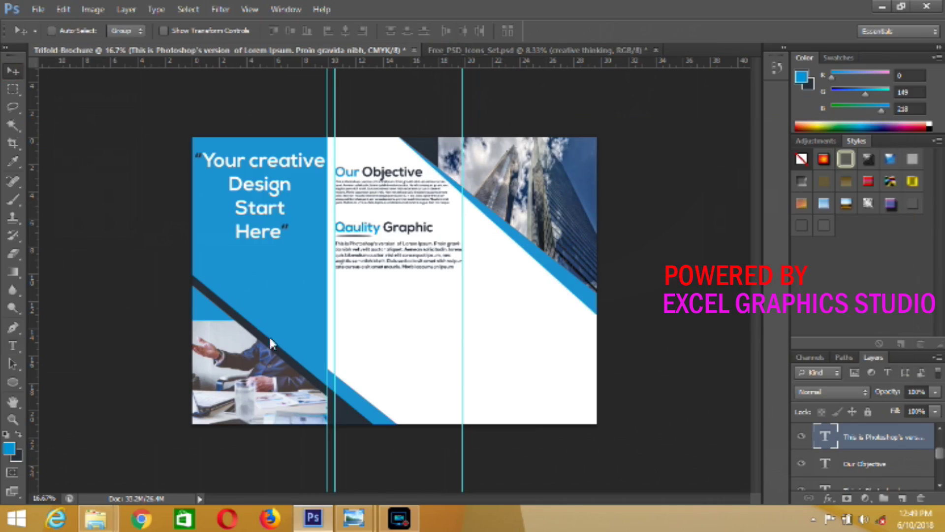
left_click(572, 51)
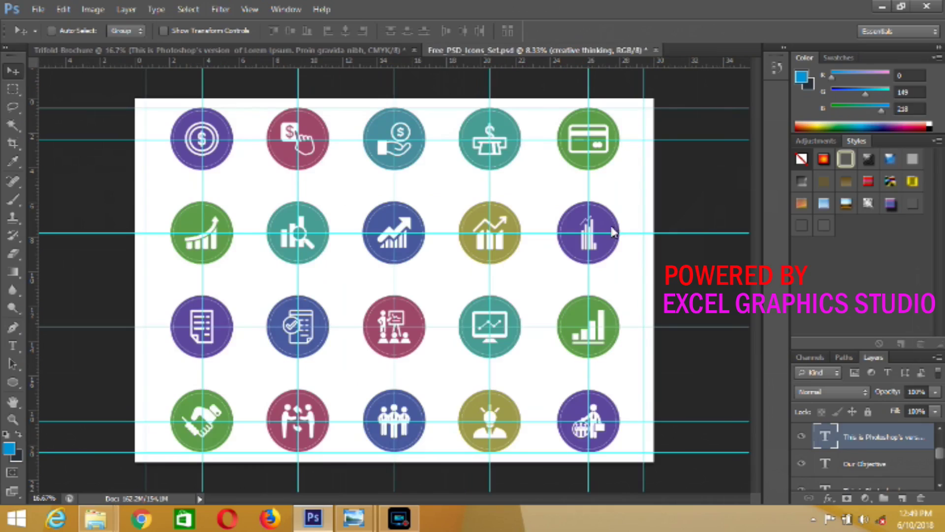
left_click_drag(482, 424, 259, 103)
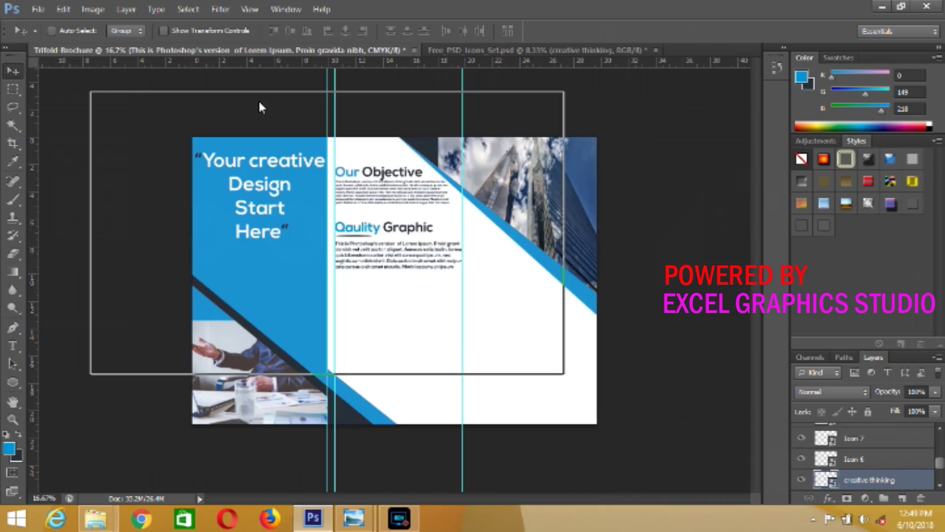
left_click_drag(344, 330, 344, 329)
left_click(473, 215)
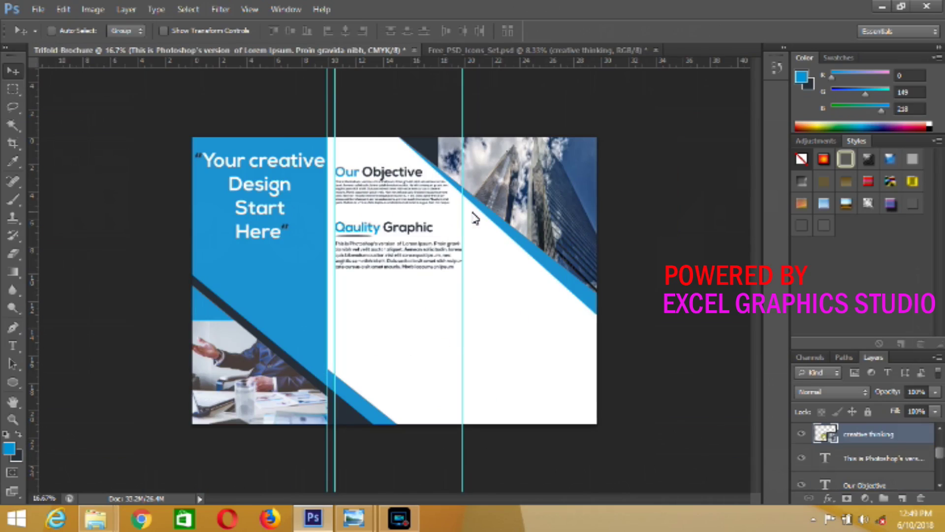
- Bring the business connect and handshake icons into the brochure, keeping their layers
left_click(374, 50)
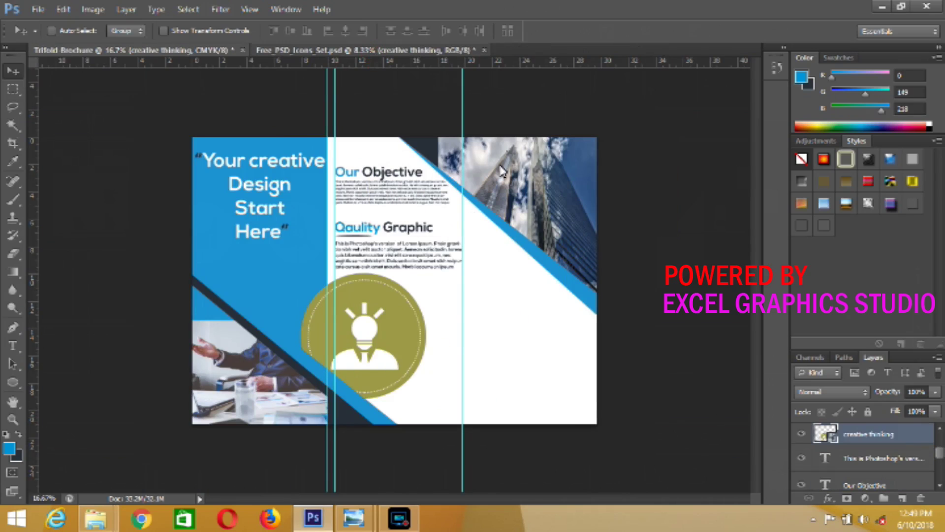
scroll(862, 455, "up", 3)
scroll(862, 456, "up", 2)
scroll(861, 456, "up", 3)
left_click(886, 460)
mouse_move(327, 400)
left_mouse_down()
mouse_move(176, 79)
mouse_move(433, 226)
left_mouse_up()
left_click(434, 217)
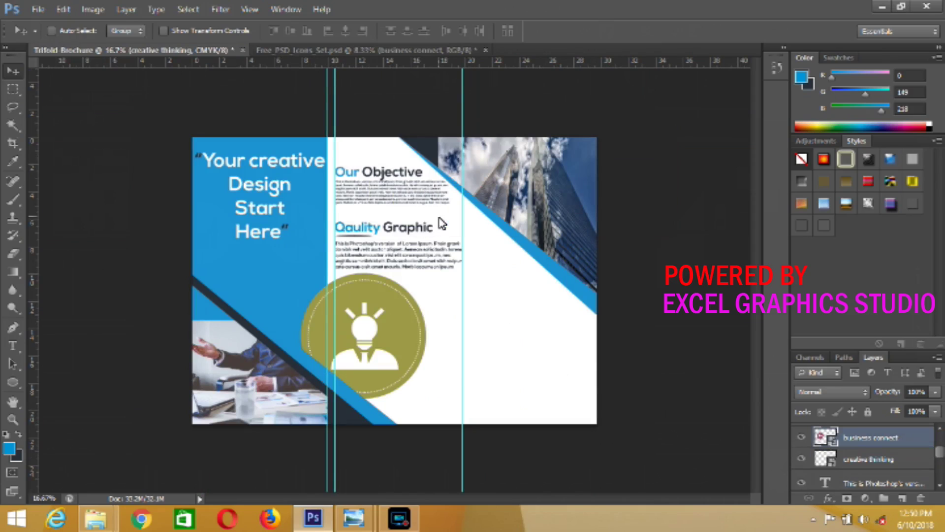
left_click(337, 51)
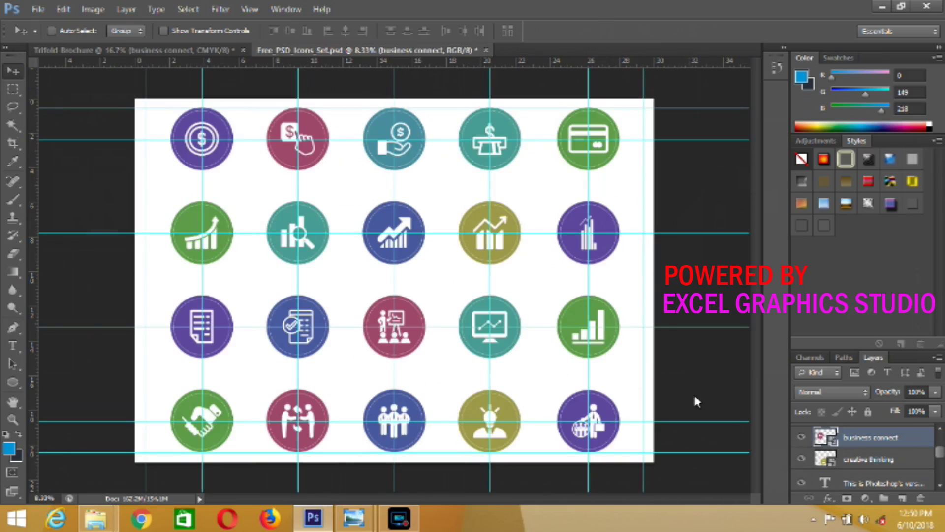
key("alt+bracketright")
key("alt+bracketright")
key("alt+bracketright")
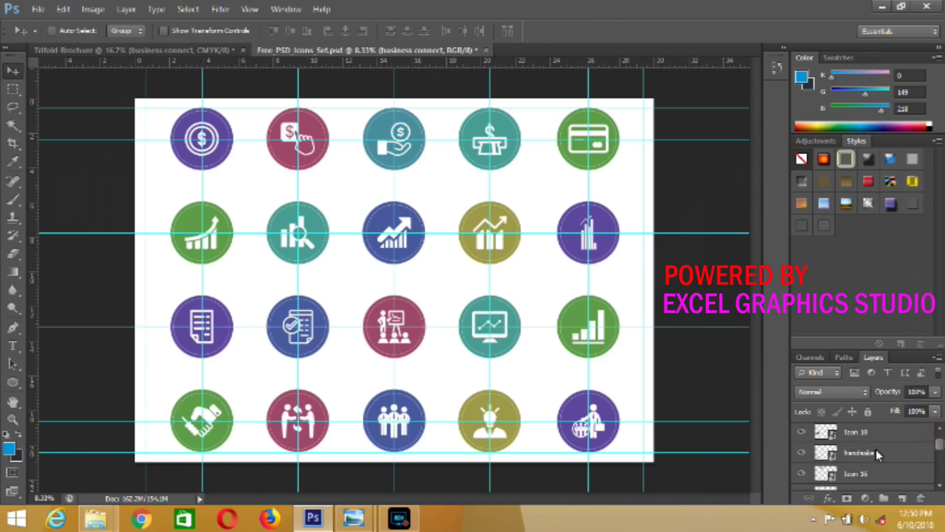
mouse_move(236, 382)
left_mouse_down()
mouse_move(187, 57)
mouse_move(244, 213)
left_mouse_up()
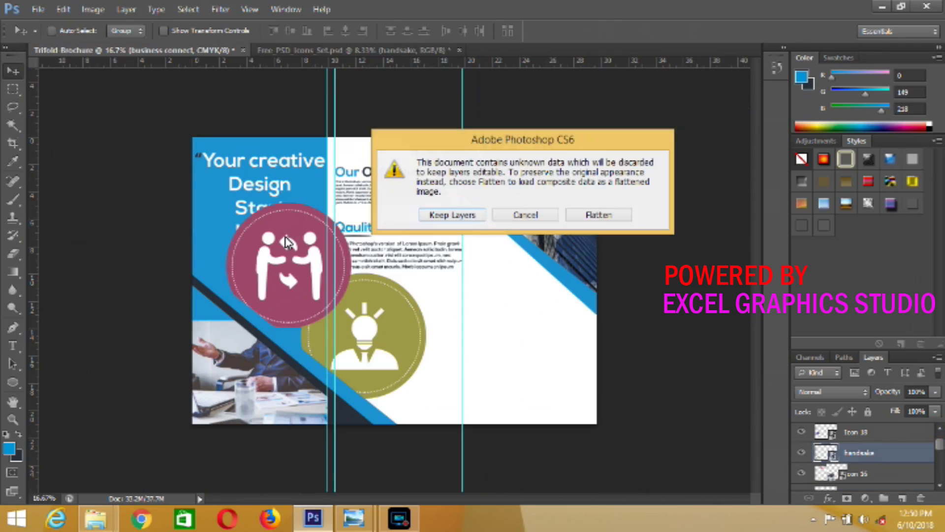
left_click(466, 214)
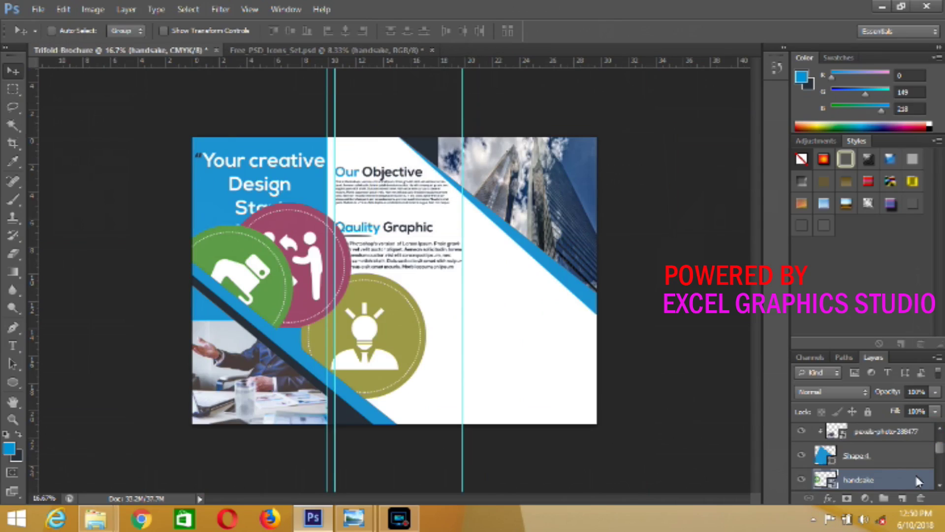
- Group the icon layers into Group 2 and move the group to the top of the stack
left_click(940, 484)
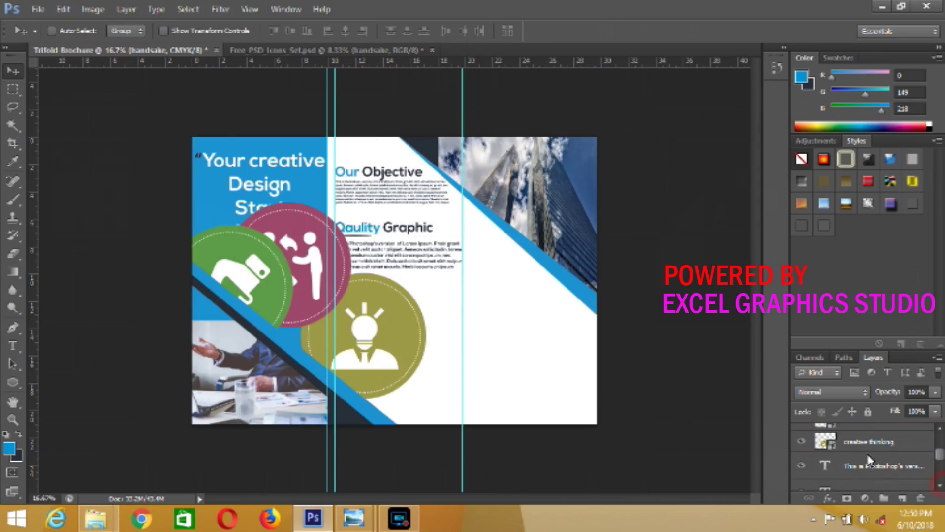
left_click(862, 452, "shift")
key("ctrl+g")
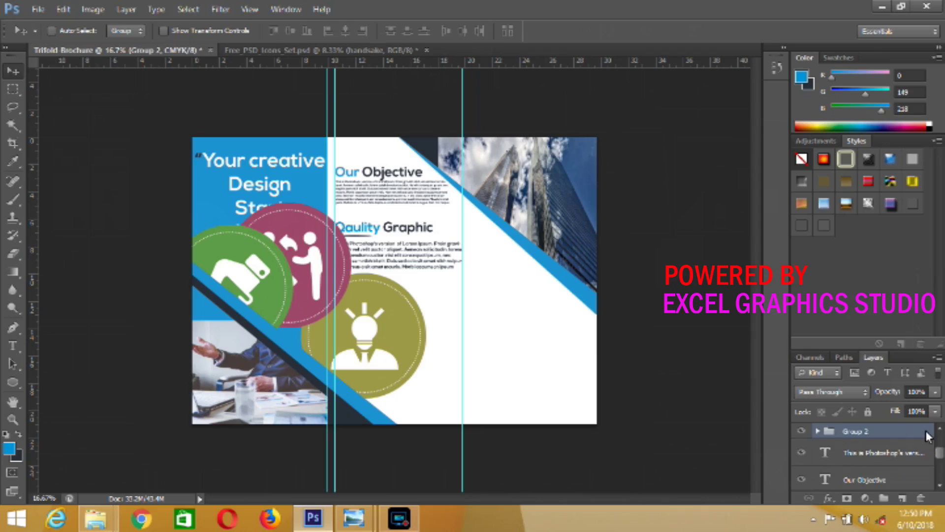
left_click(940, 428)
scroll(893, 481, "up", 1)
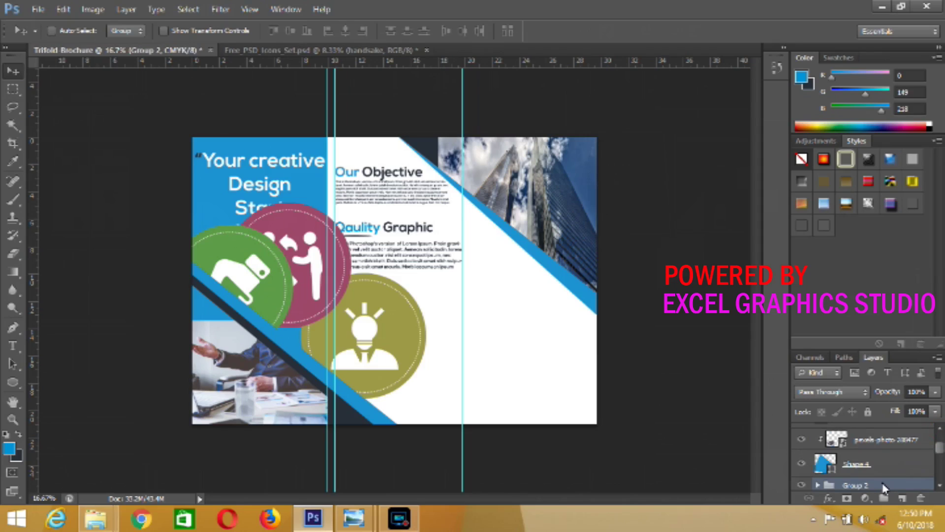
left_click_drag(886, 464, 881, 435)
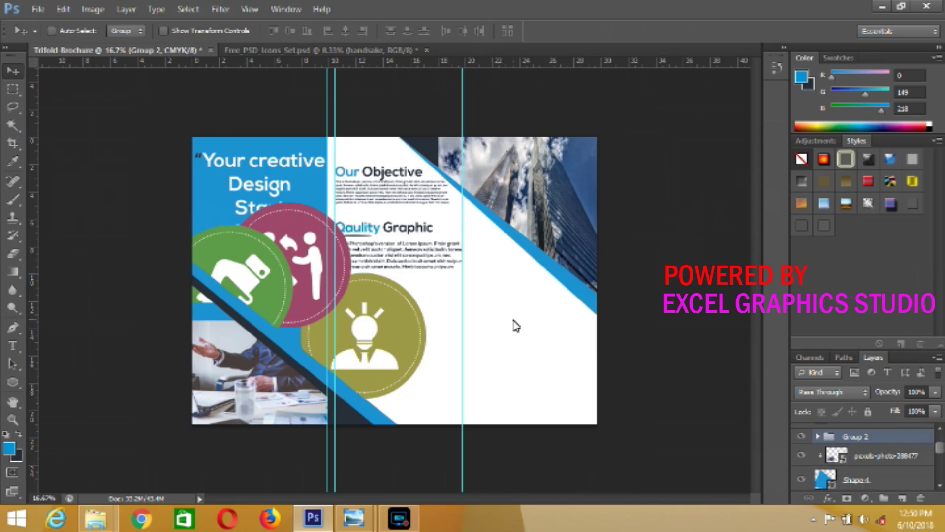
key("ctrl+t")
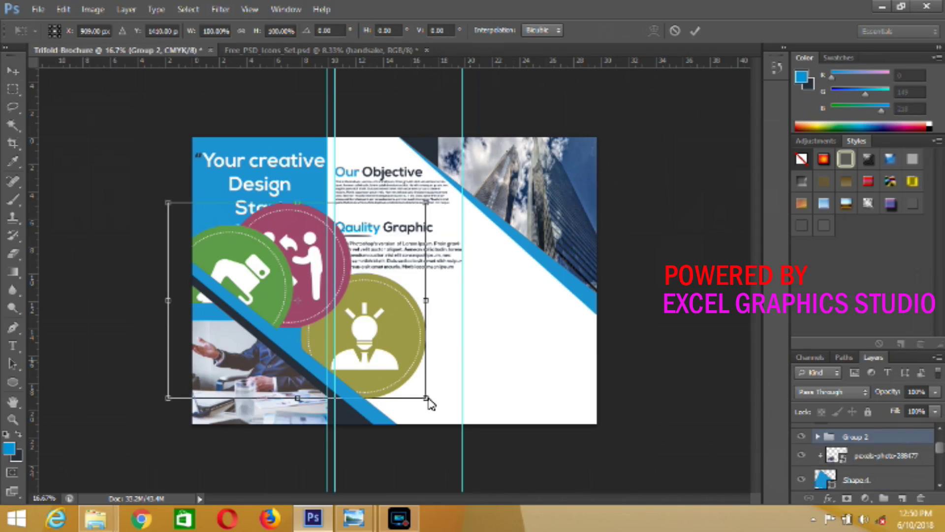
- Shrink the icon group to about 12% and move it into the middle panel
left_click_drag(426, 401, 301, 317)
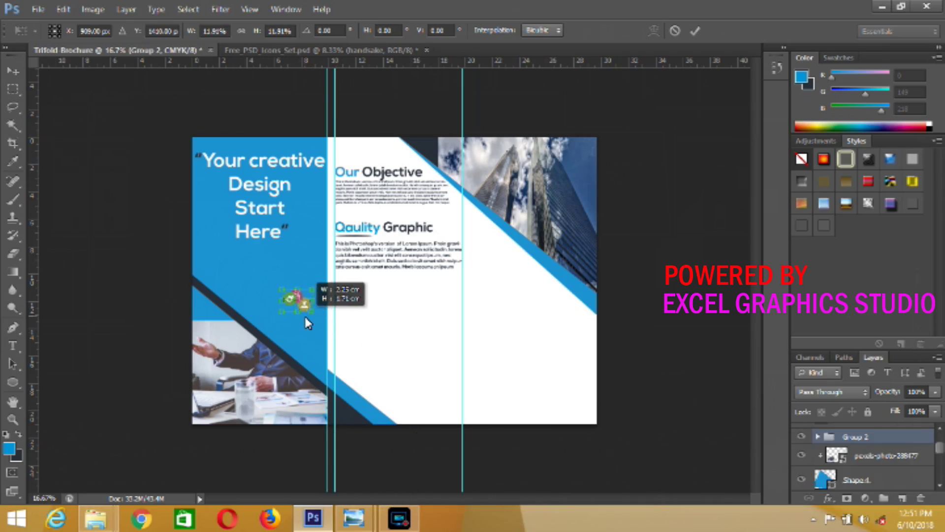
left_click_drag(302, 319, 298, 313)
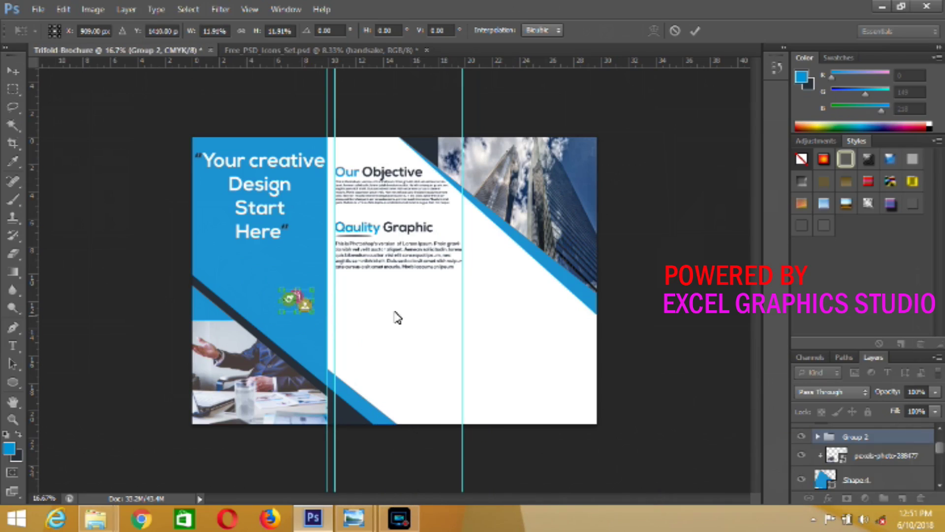
left_click(696, 32)
key("ctrl+plus")
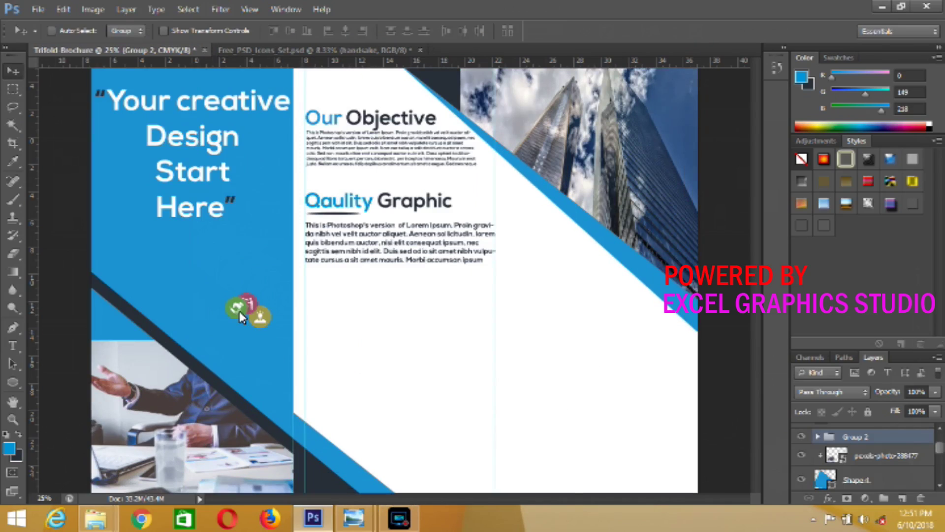
mouse_move(266, 340)
left_mouse_down()
mouse_move(337, 346)
mouse_move(337, 369)
left_mouse_up()
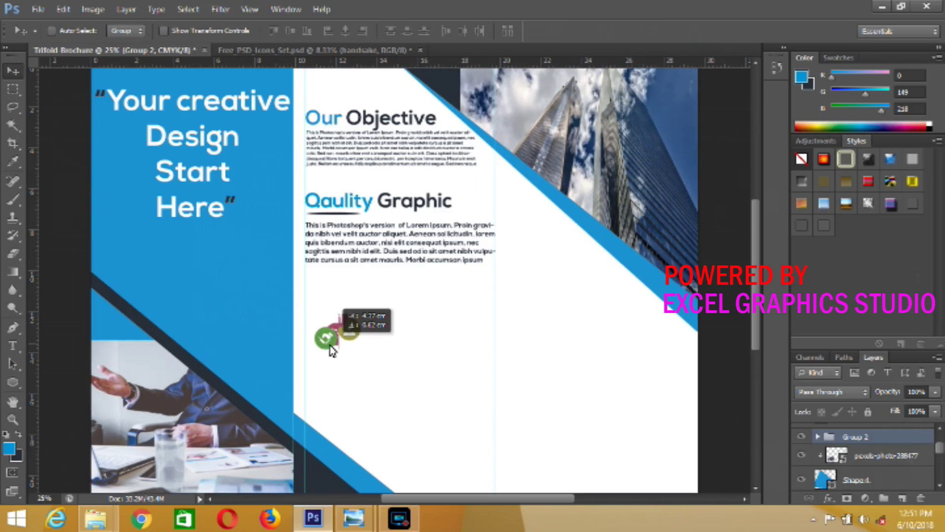
- Stack the icons vertically: olive on top, pink business connect middle, green handshake bottom
left_click(817, 437)
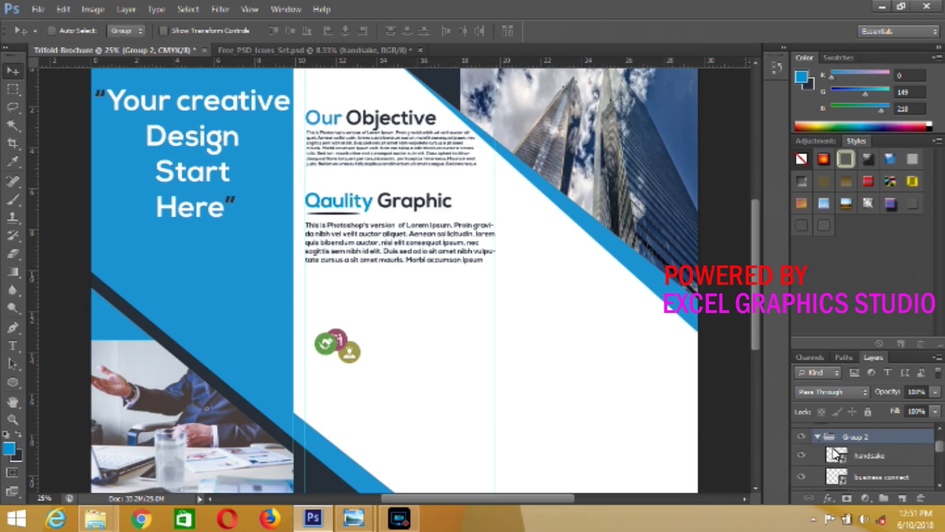
left_click(848, 456)
left_click_drag(329, 348, 319, 446)
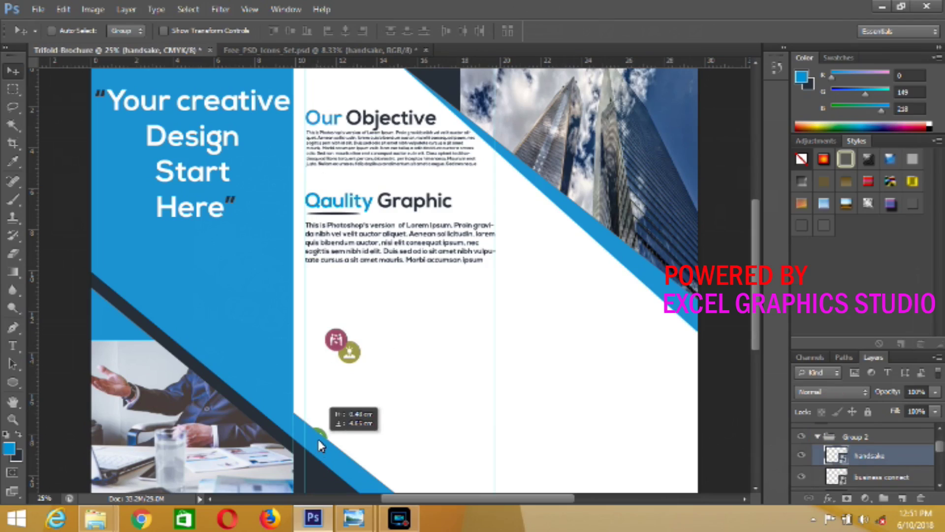
key("ctrl+minus")
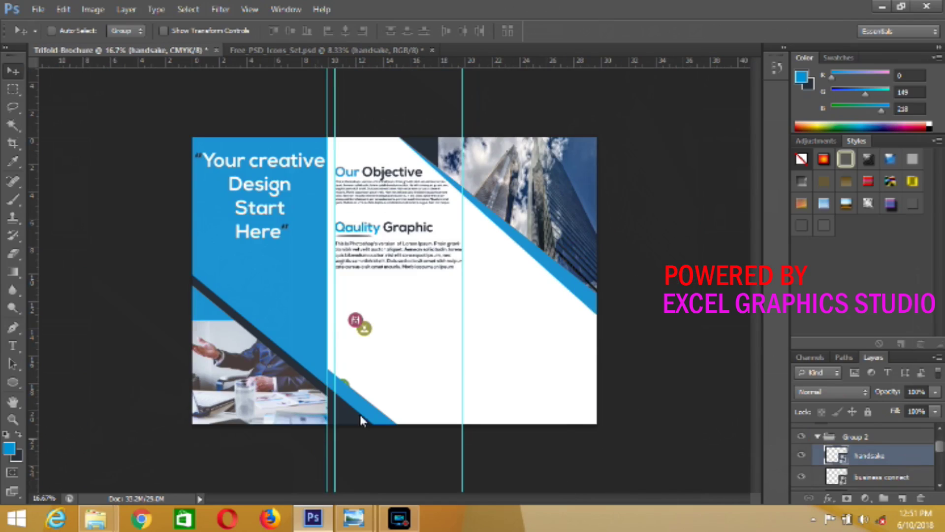
left_click_drag(346, 389, 350, 373)
key("alt+bracketleft")
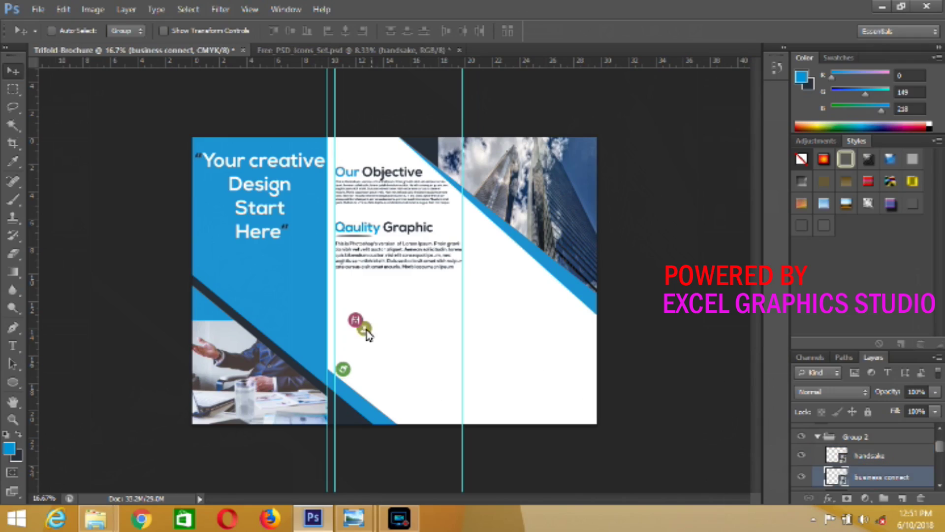
left_click_drag(358, 327, 345, 339)
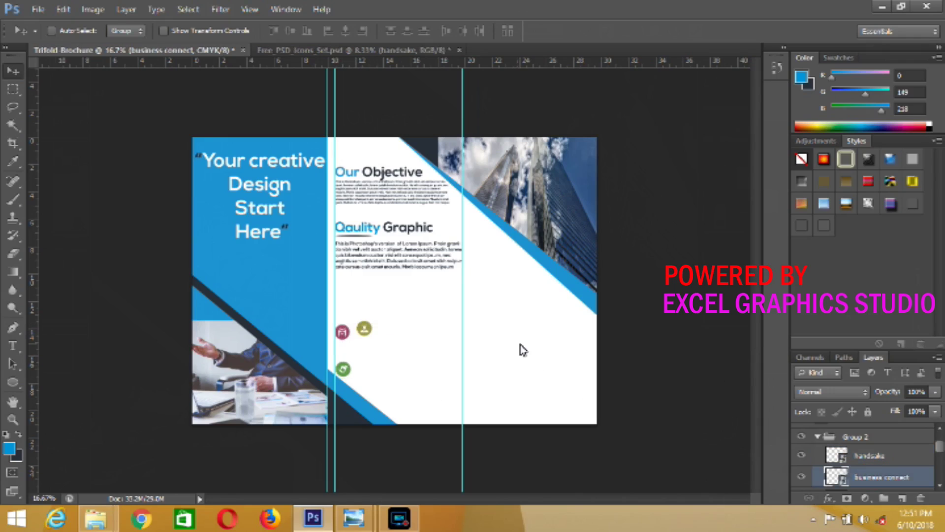
left_click(874, 457)
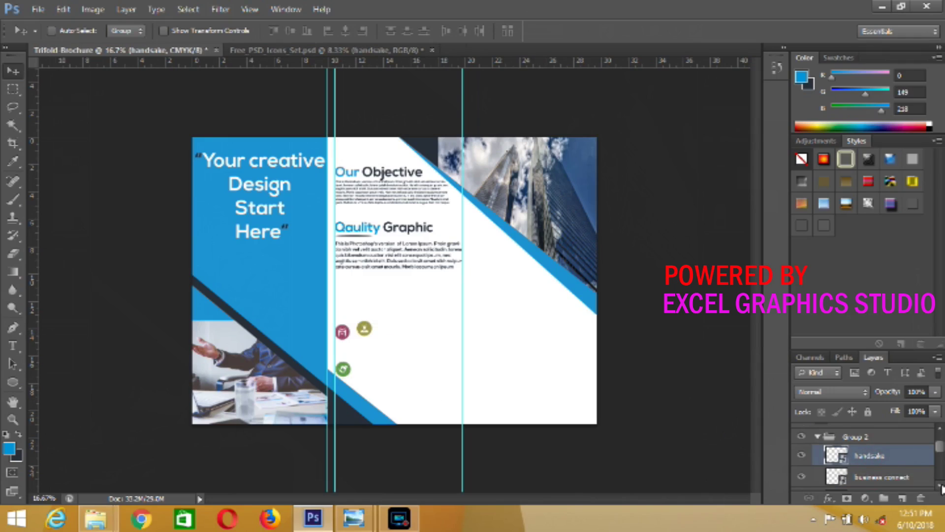
scroll(943, 488, "down", 2)
left_click(879, 444)
left_click_drag(362, 335, 340, 302)
- Duplicate the Quality Graphic paragraph down beside the icons and scale the copy to about 77%
key("ctrl+plus")
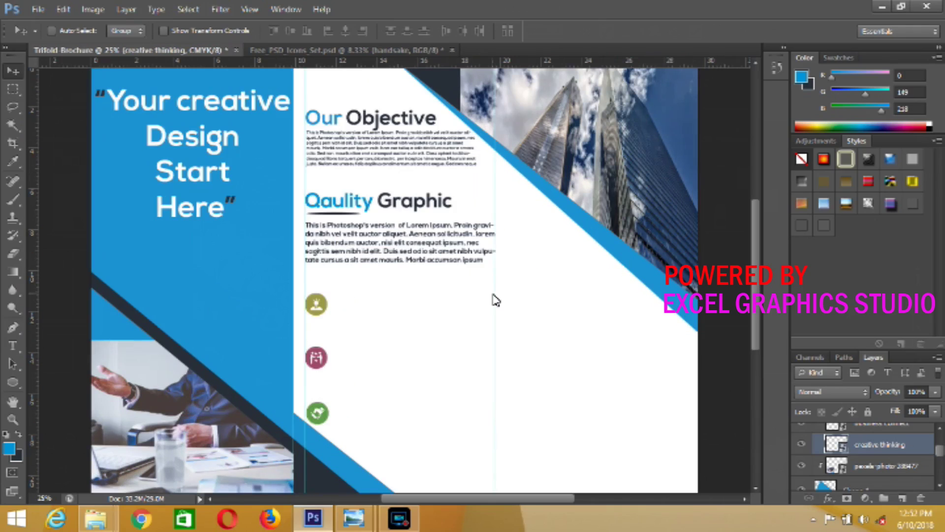
left_click(939, 430)
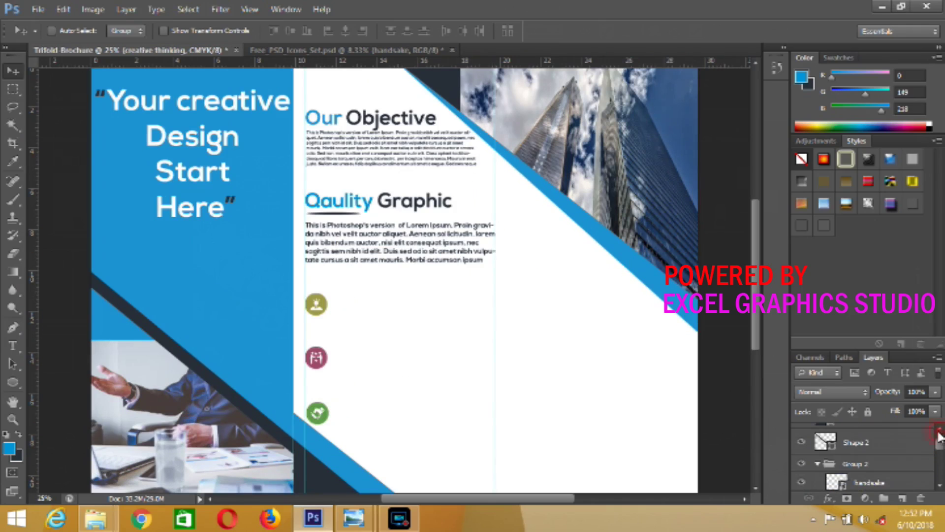
left_click(901, 465)
left_click(939, 433)
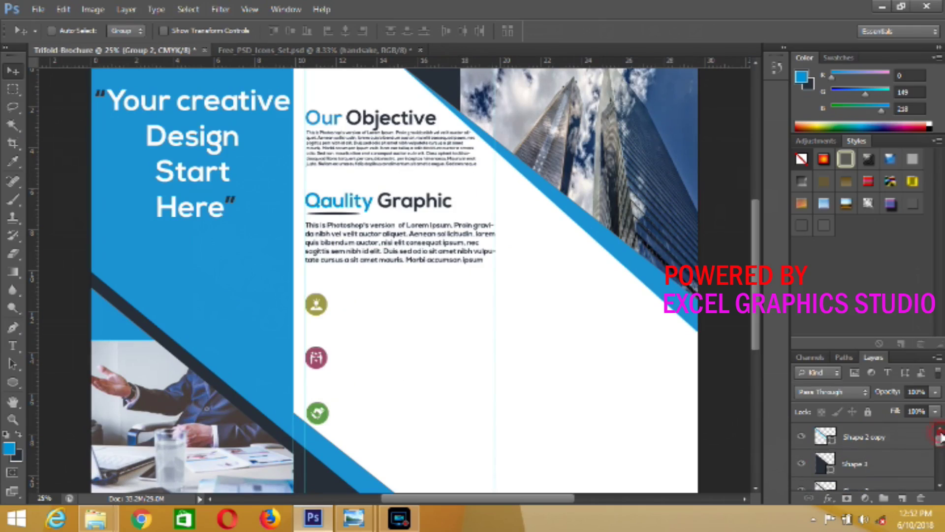
scroll(915, 460, "down", 5)
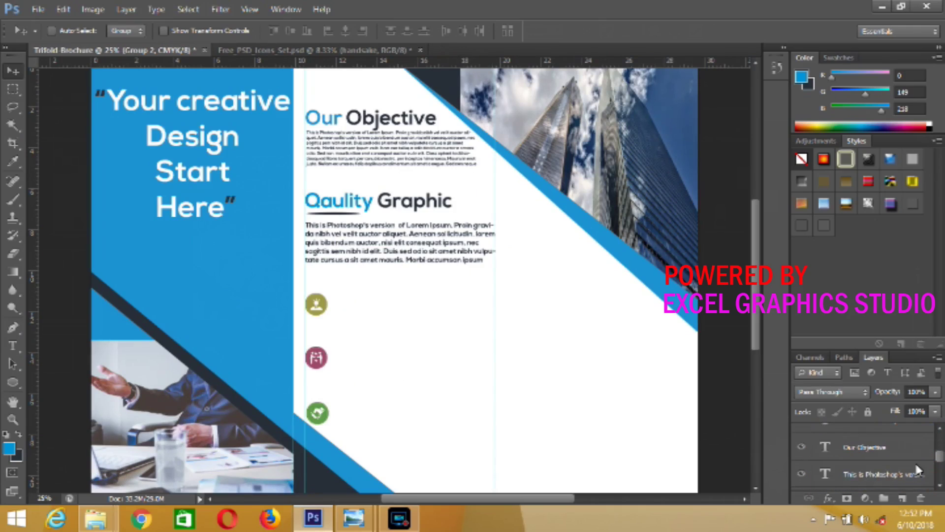
left_click(908, 475)
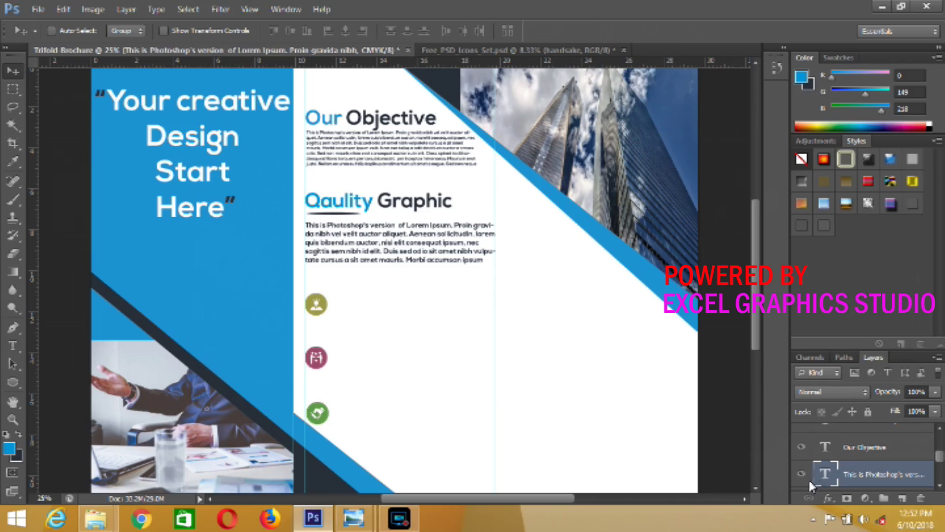
left_click_drag(393, 153, 400, 272)
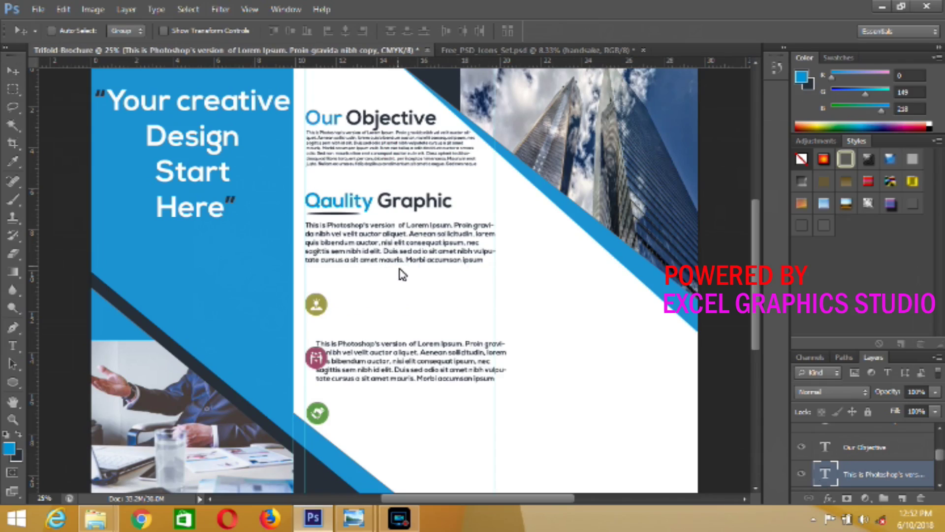
key("ctrl+t")
left_click_drag(507, 389, 484, 387)
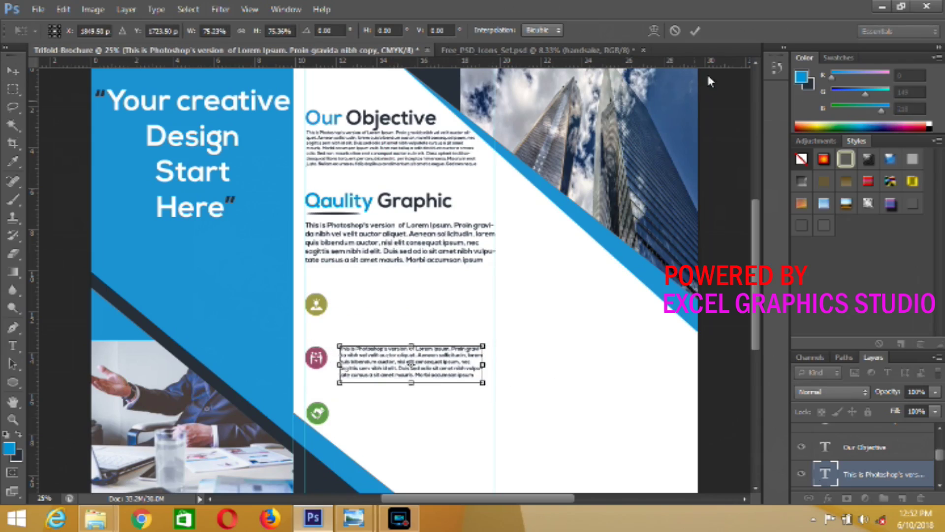
left_click(695, 32)
- Add a vertical guide and move the small paragraph up beside the top icon
left_click_drag(35, 297, 334, 288)
left_click_drag(412, 348, 415, 306)
left_click(940, 487)
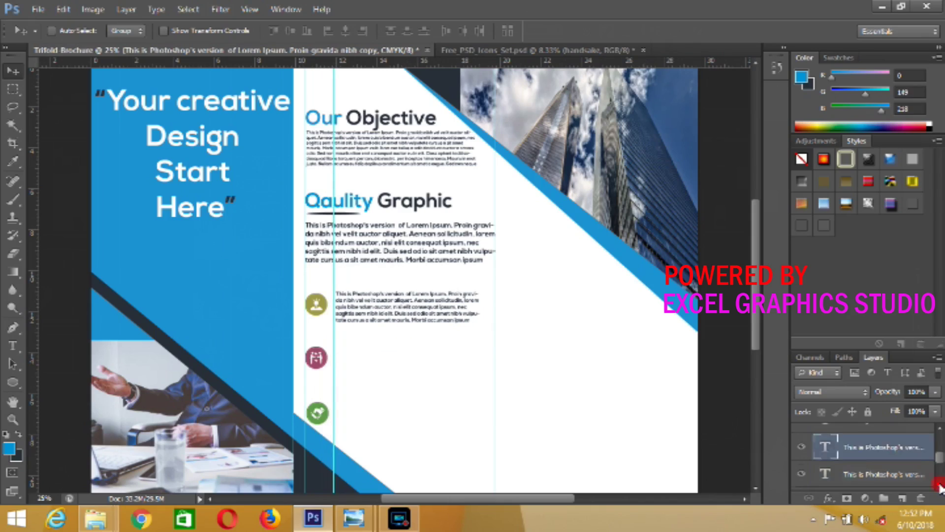
left_click(819, 442)
left_click(940, 486)
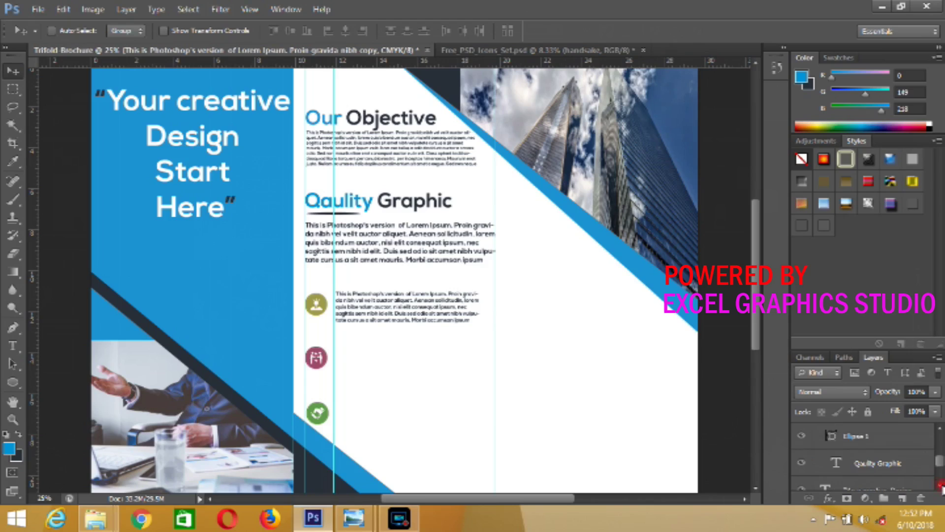
scroll(851, 451, "up", 1)
left_click(819, 442)
left_click(939, 488)
left_click(938, 430)
left_click(938, 429)
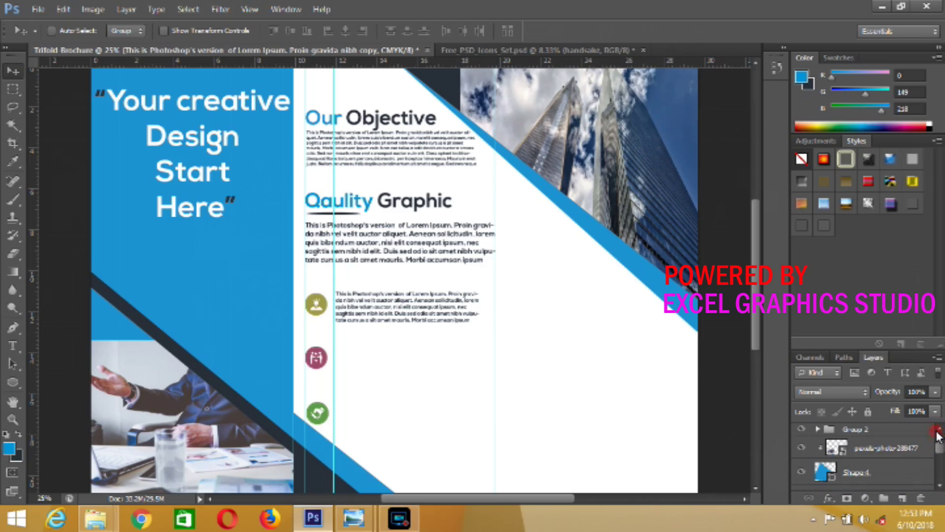
- Try vertically centring the creative thinking icon against the paragraph, then undo it
left_click(817, 429)
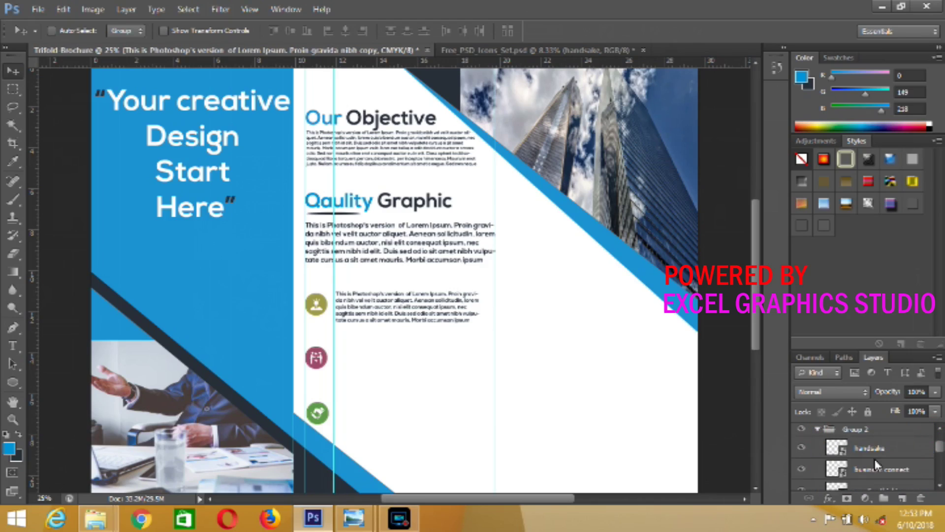
left_click(938, 487)
left_click(899, 465)
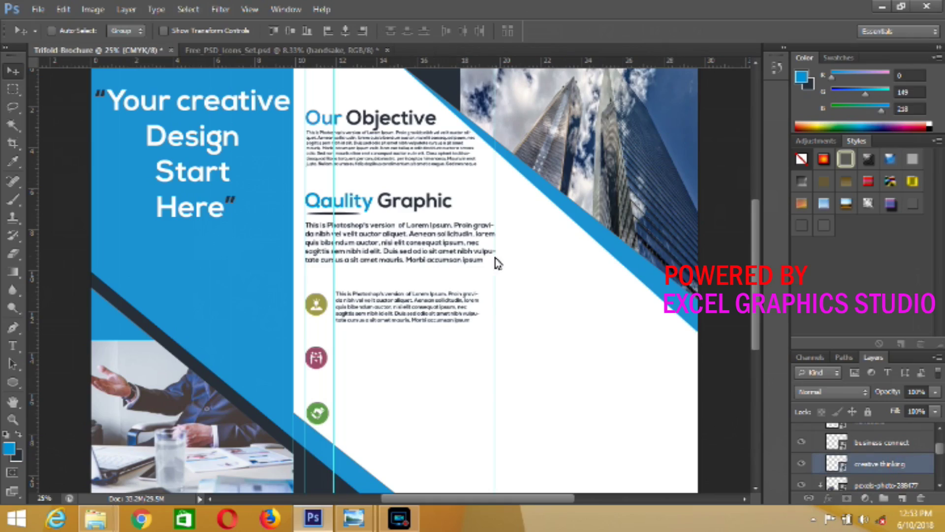
left_click(290, 36)
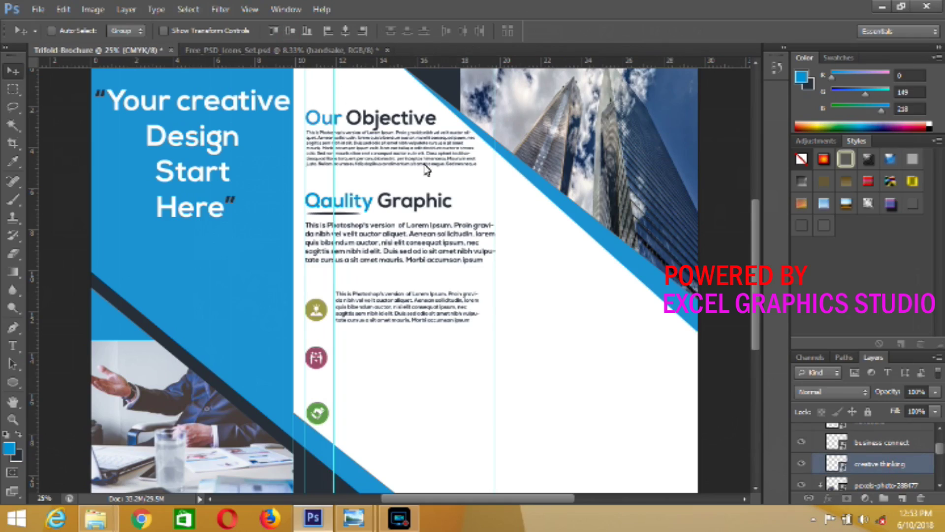
key("ctrl+z")
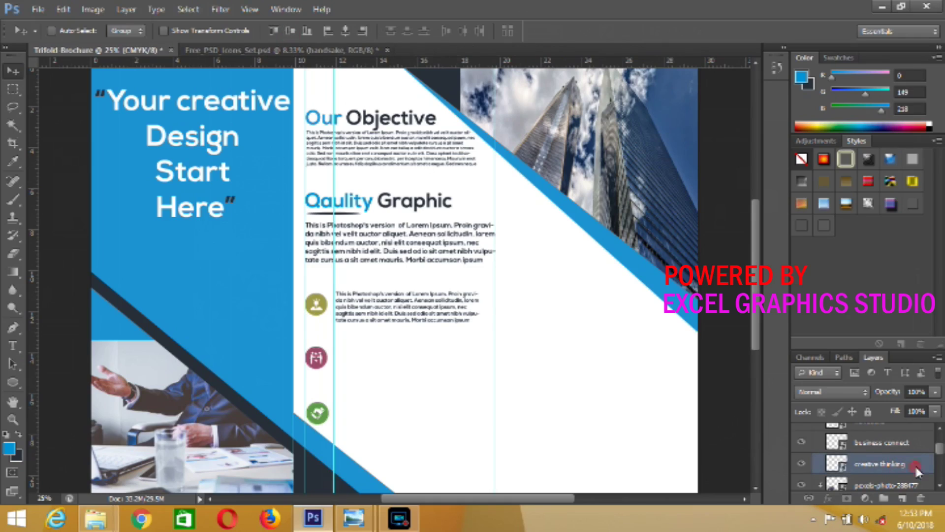
- Toggle paragraph layer visibility to identify and select the small paragraph's layer
left_click(915, 464)
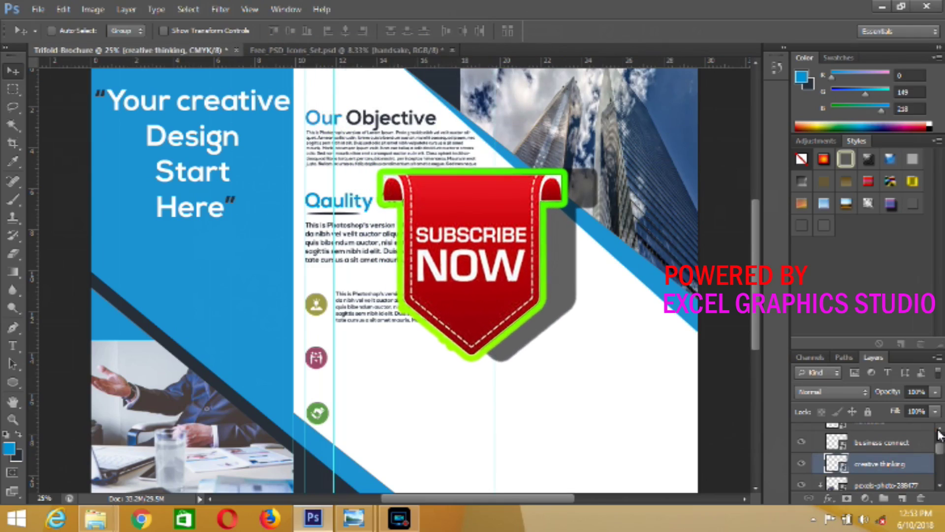
left_click(938, 431)
left_click(941, 487)
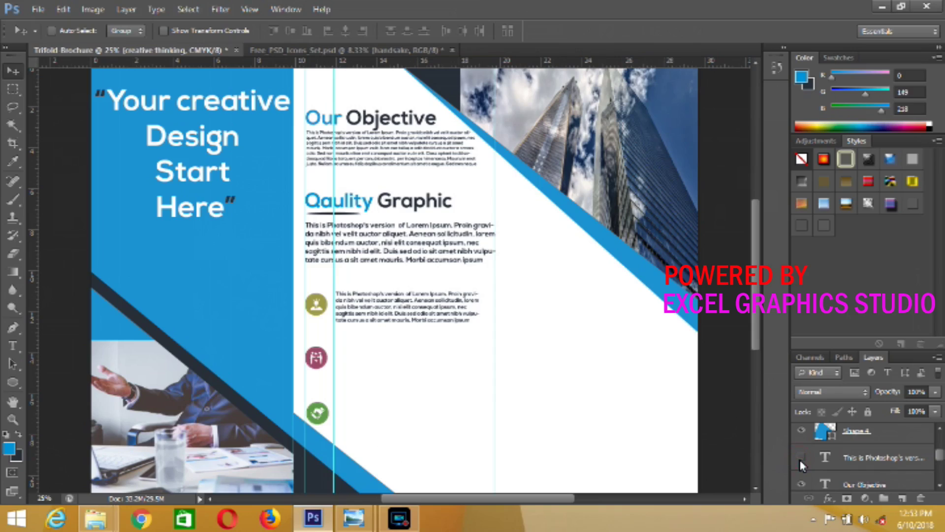
left_click(800, 459)
left_click(940, 488)
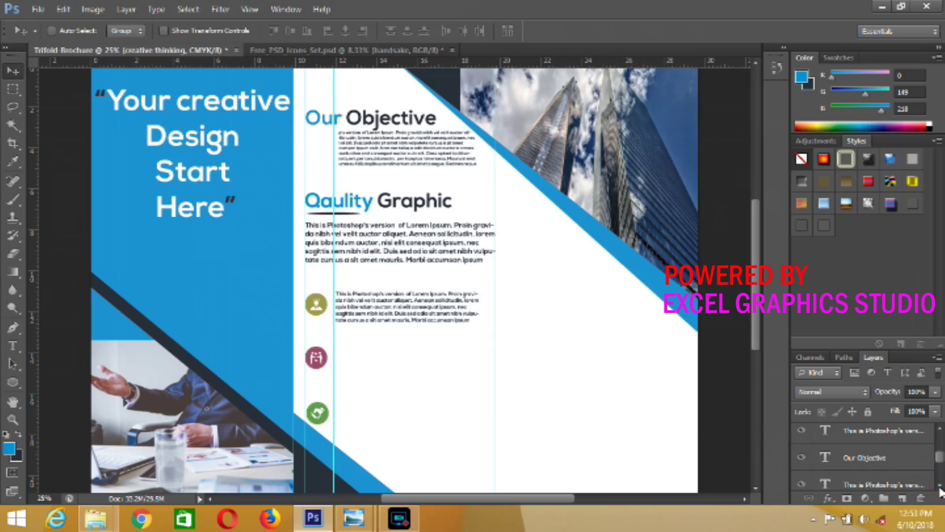
left_click(800, 457)
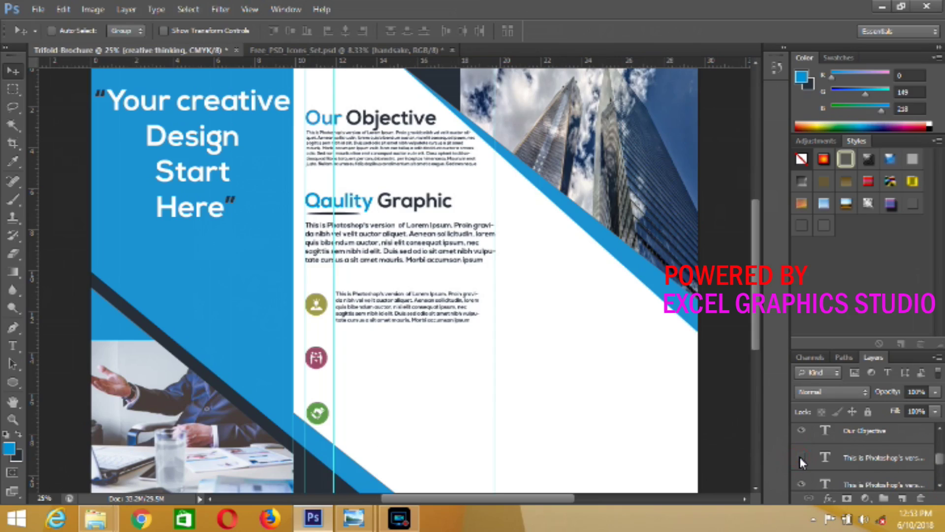
left_click(800, 458)
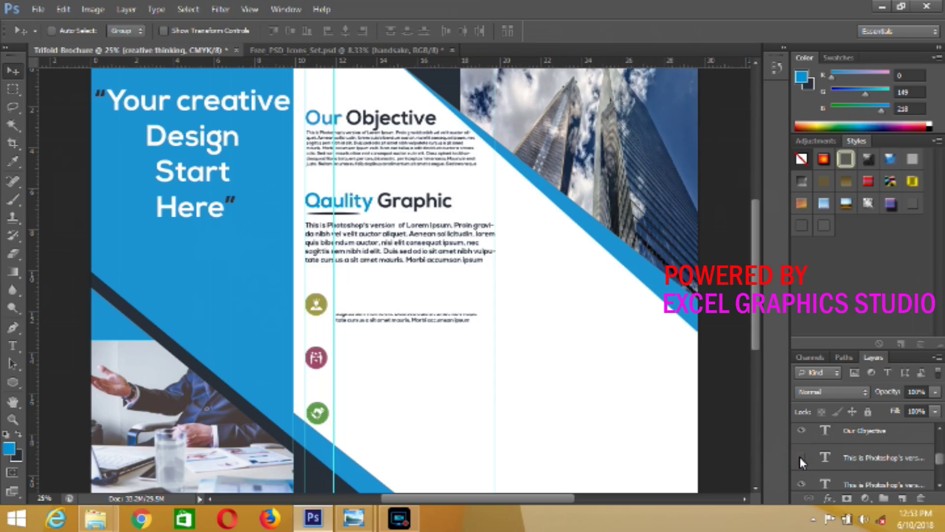
left_click(861, 461)
left_click(398, 517)
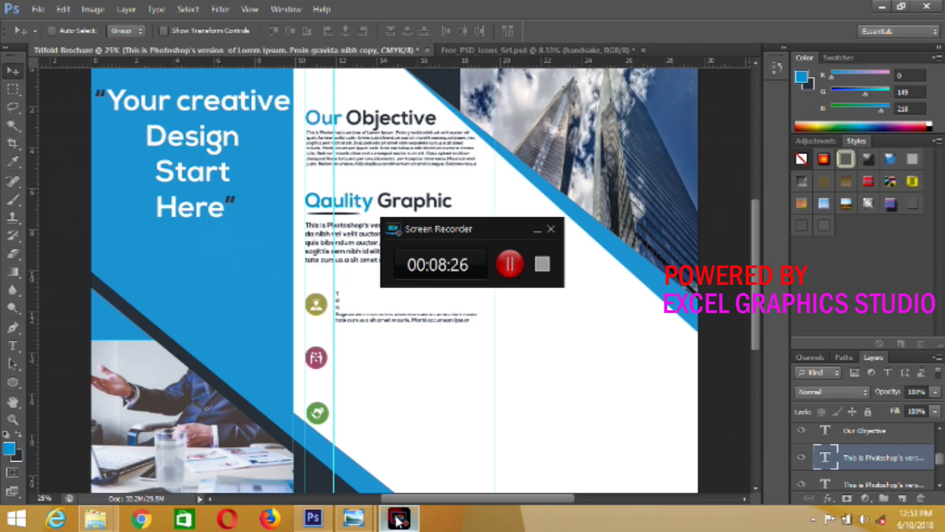
left_click(508, 263)
left_click(859, 462)
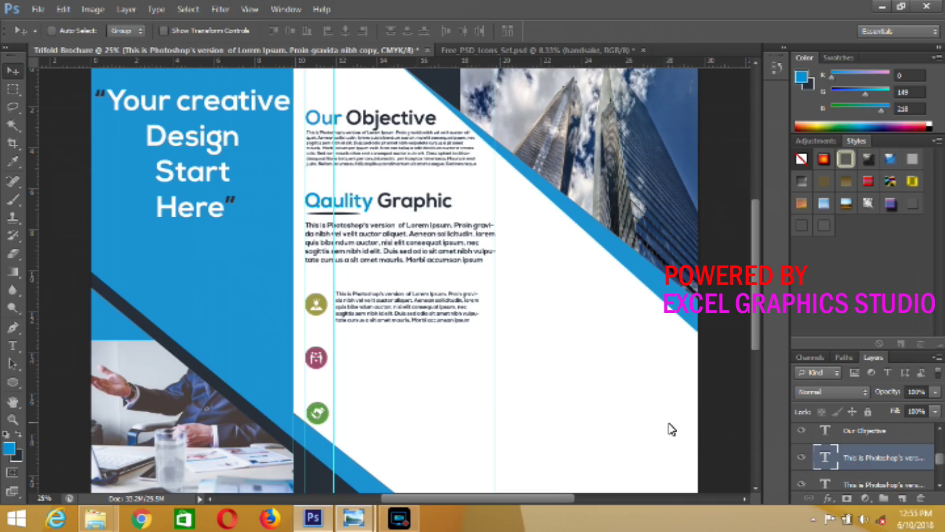
- Squash the small paragraph's height so it sits between the top and second icons
key("ctrl+t")
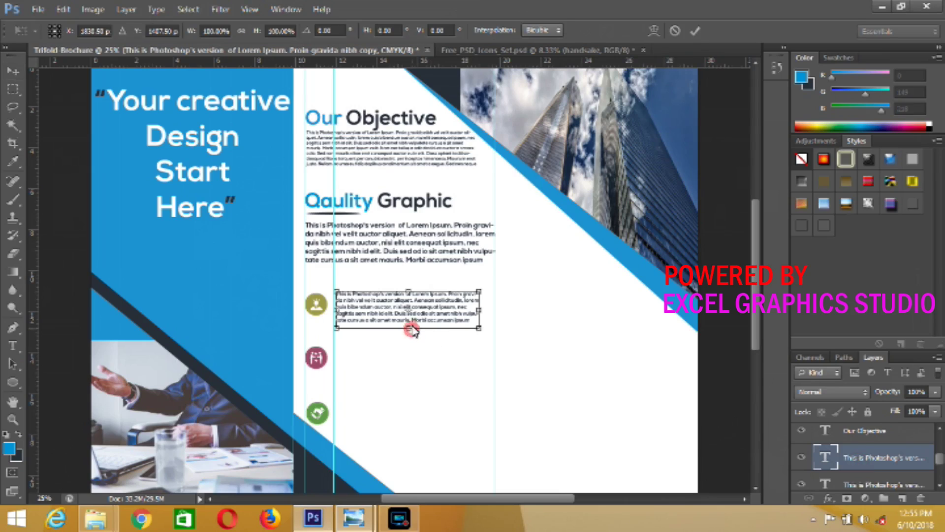
left_click_drag(411, 328, 410, 324)
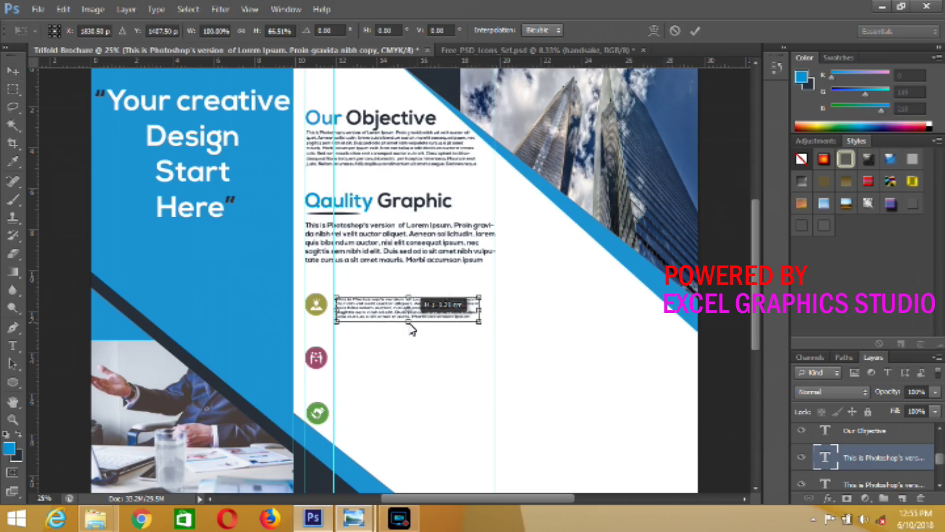
left_click_drag(413, 329, 401, 357)
left_click(695, 31)
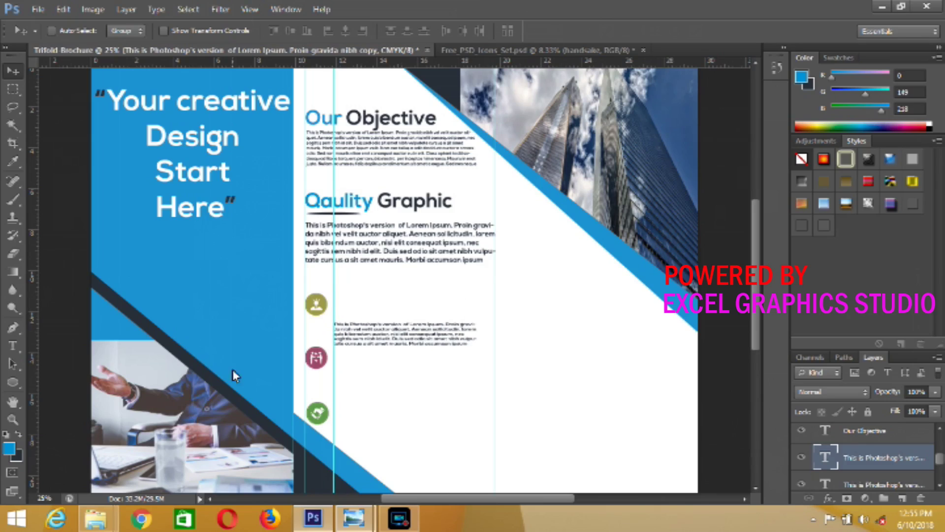
- Type the 'Creative Thinking' heading beside the first icon and enlarge it to about 15 pt
left_click(13, 345)
left_click(361, 302)
type("Creative")
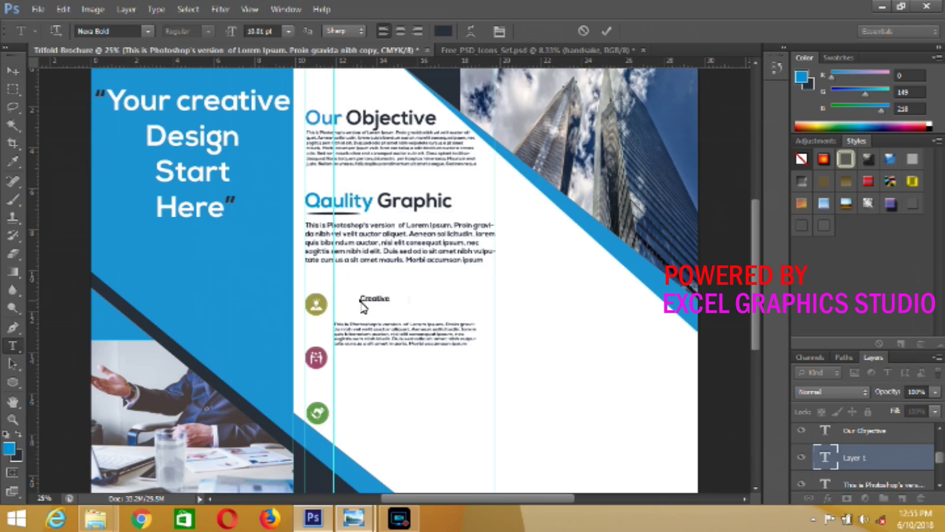
type("Thinking")
key("ctrl+a")
left_click_drag(232, 31, 235, 31)
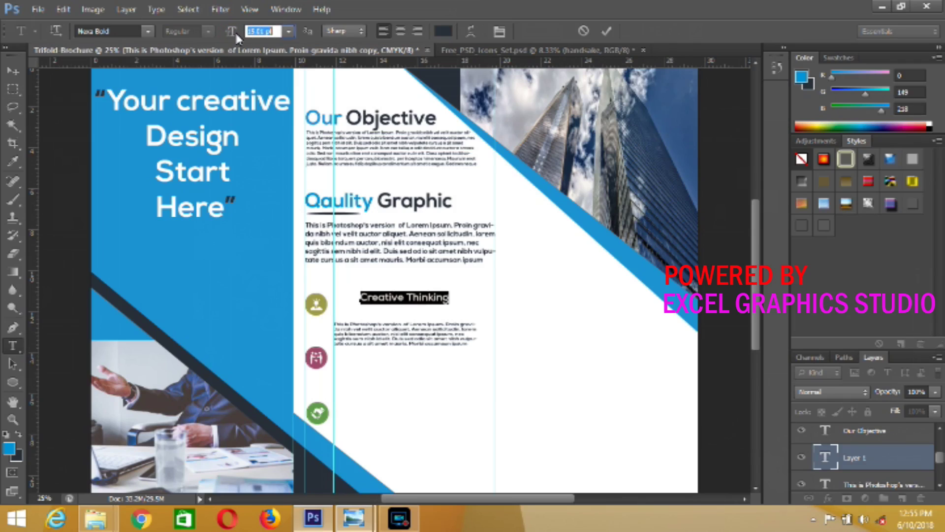
left_click(408, 299)
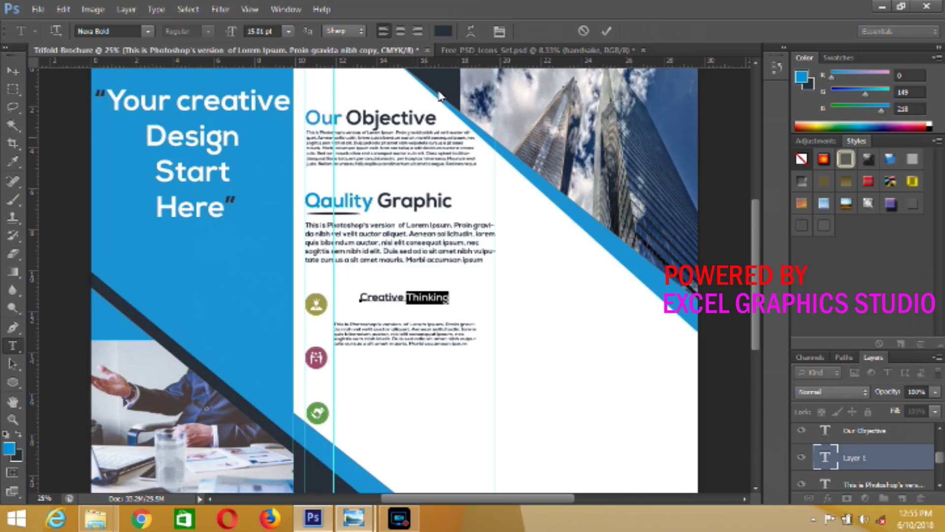
- Colour the word Thinking blue, commit the heading and move it beside the first icon
left_click(443, 31)
left_click(266, 206)
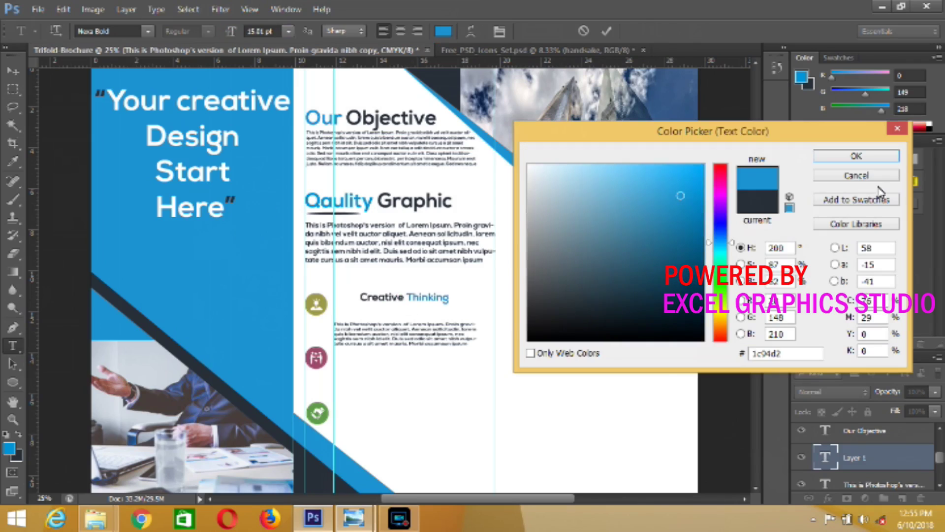
left_click(857, 156)
left_click(607, 31)
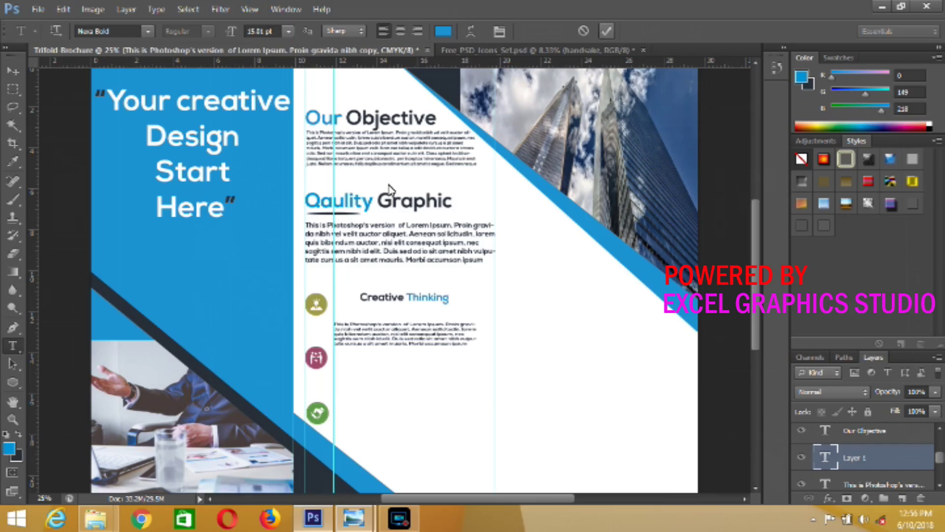
left_click(12, 73)
left_click_drag(395, 306, 370, 315)
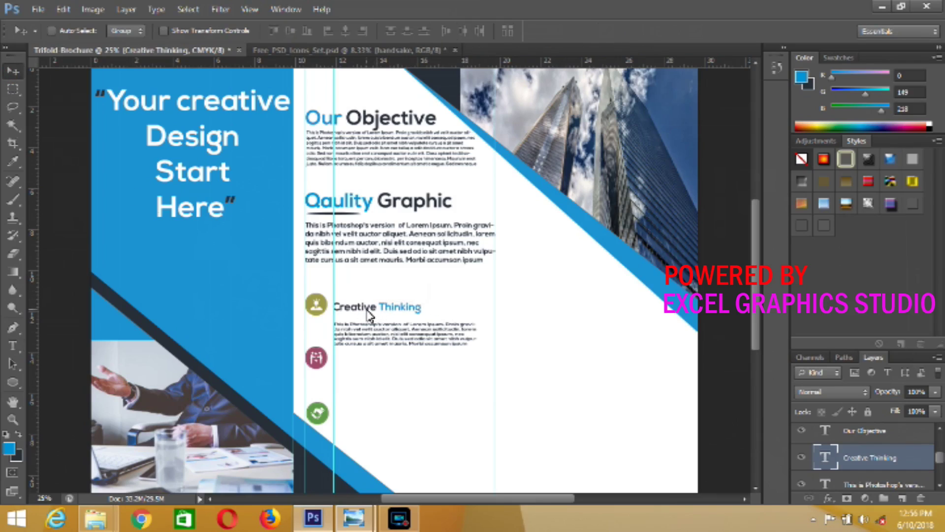
- Select the heading with the creative thinking icon and align their vertical centres
left_click(940, 432)
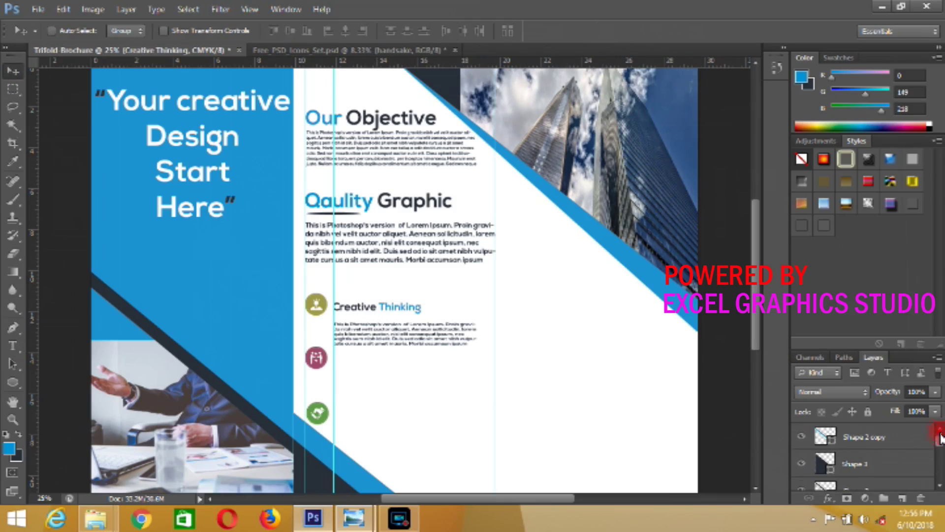
left_click(941, 489)
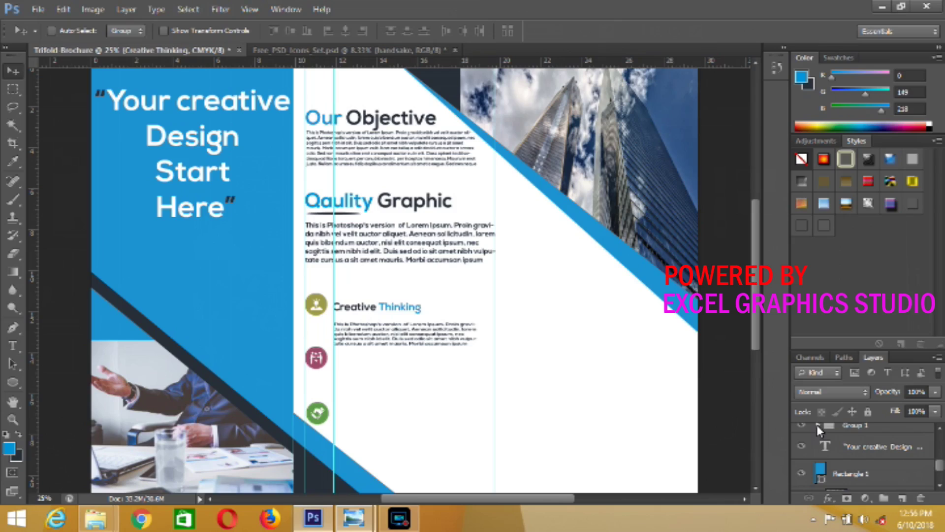
left_click(817, 425)
left_click(941, 487)
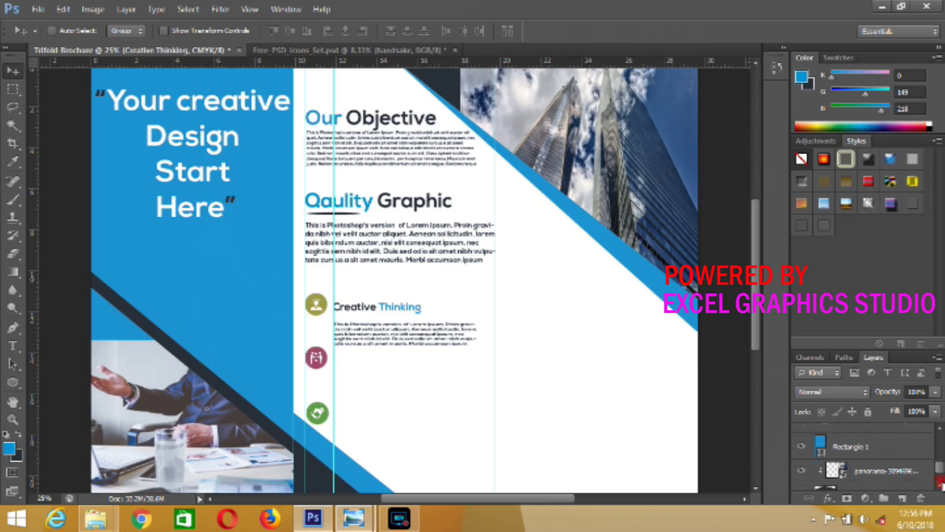
left_click(940, 452)
left_click(941, 451)
left_click(941, 435)
left_click(940, 434)
left_click(940, 485)
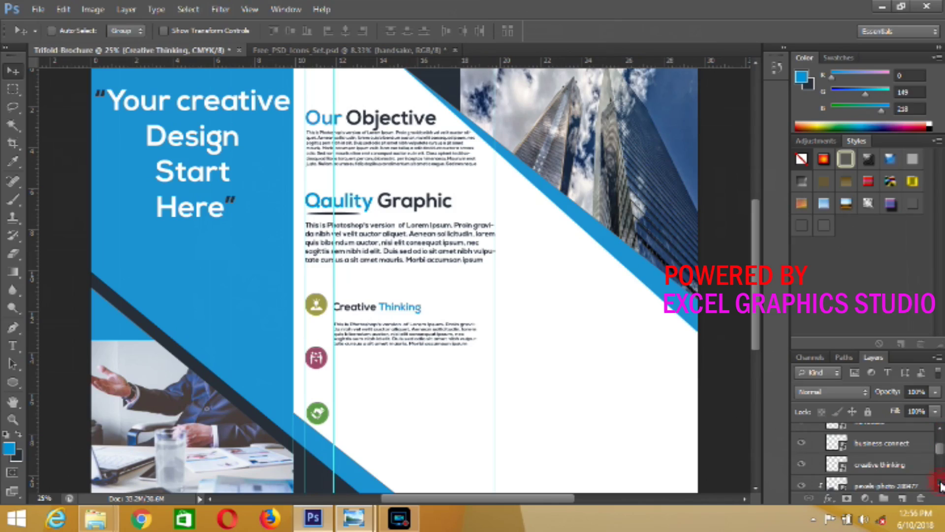
left_click(903, 468)
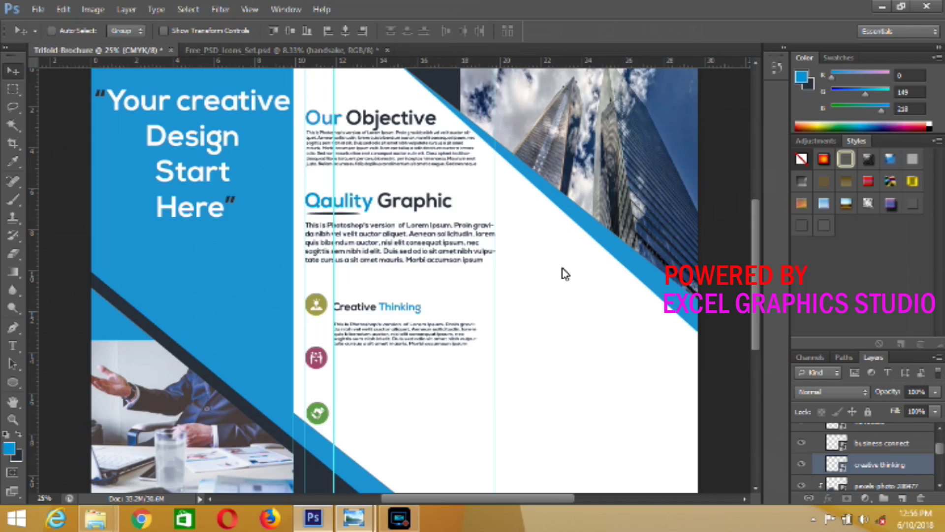
left_click(294, 30)
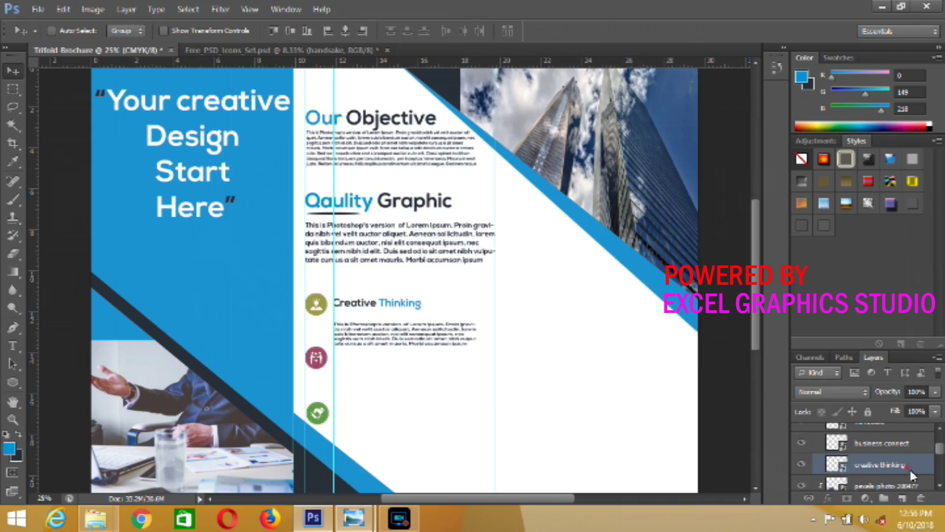
- Toggle paragraph layer visibility to identify the paragraph under the heading
left_click(941, 486)
left_click(939, 485)
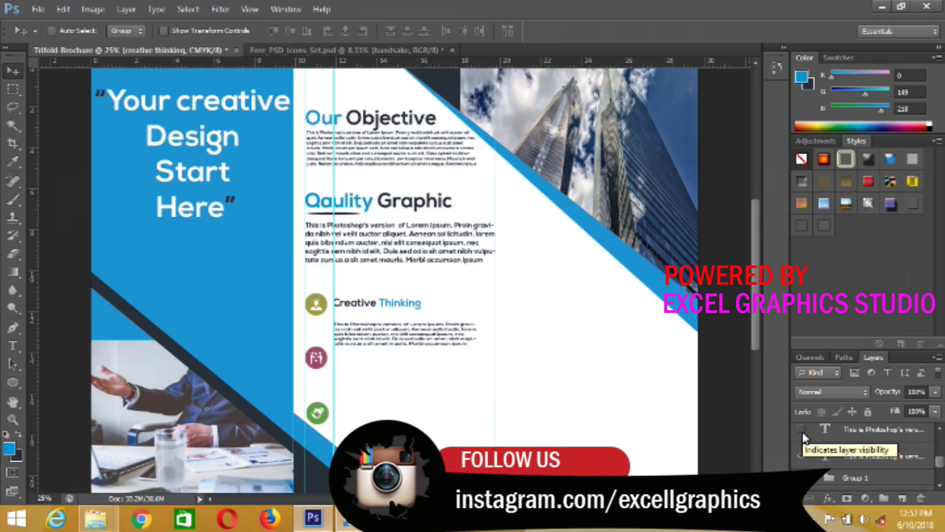
left_click(803, 431)
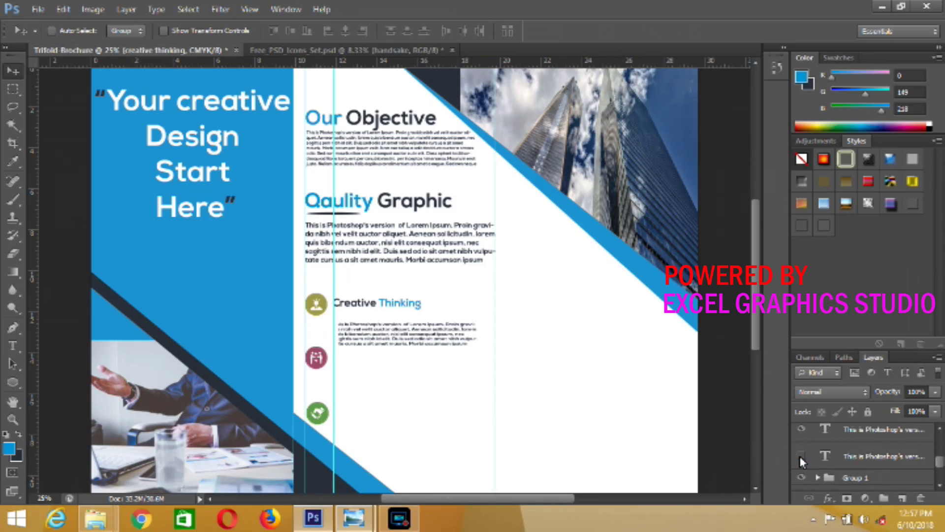
left_click(801, 456)
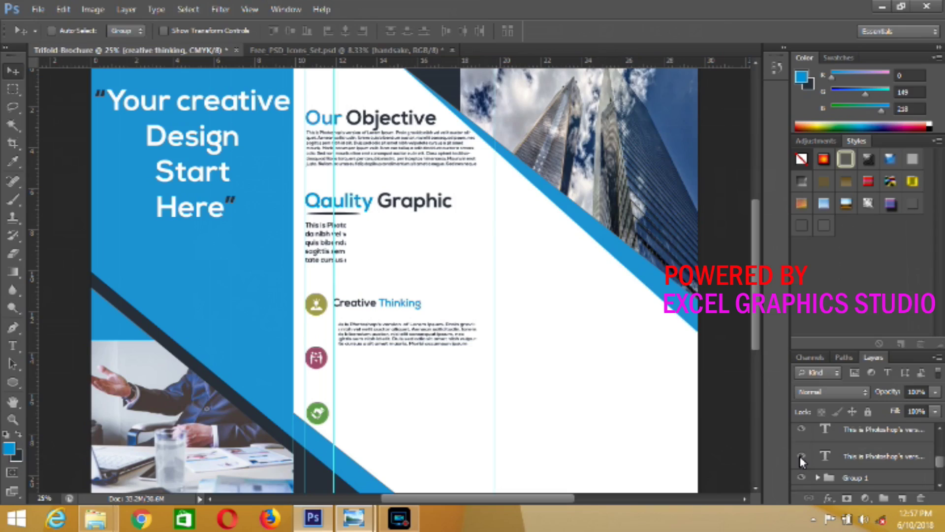
left_click(801, 432)
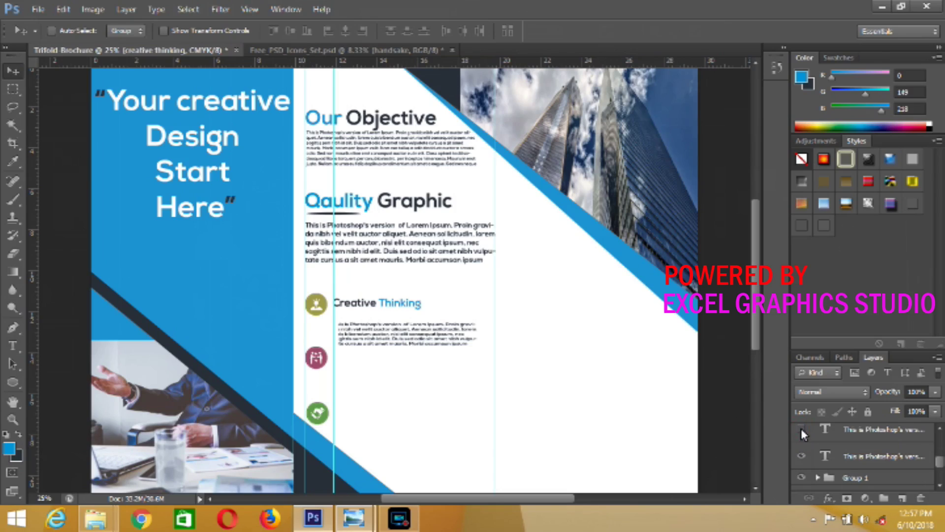
- Stretch the paragraph under Creative Thinking slightly taller and nudge it up beneath the heading
left_click(802, 430)
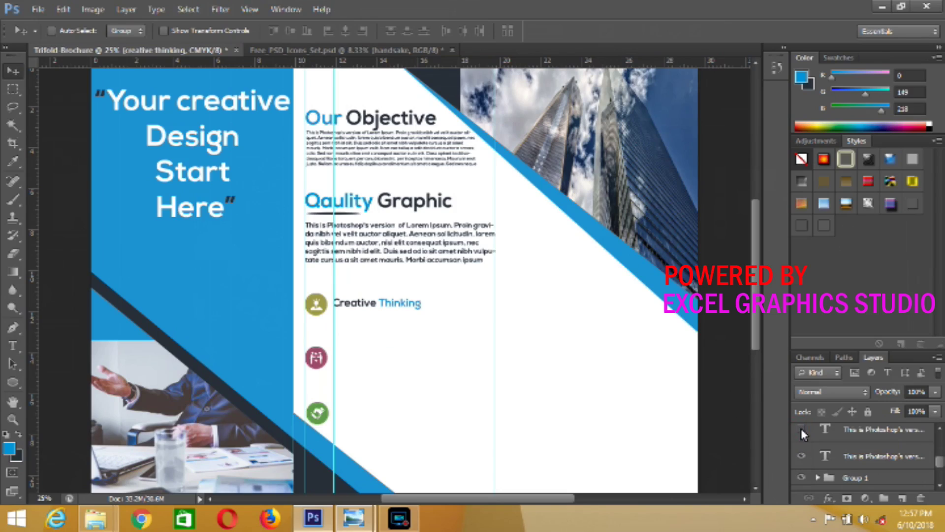
left_click(856, 432)
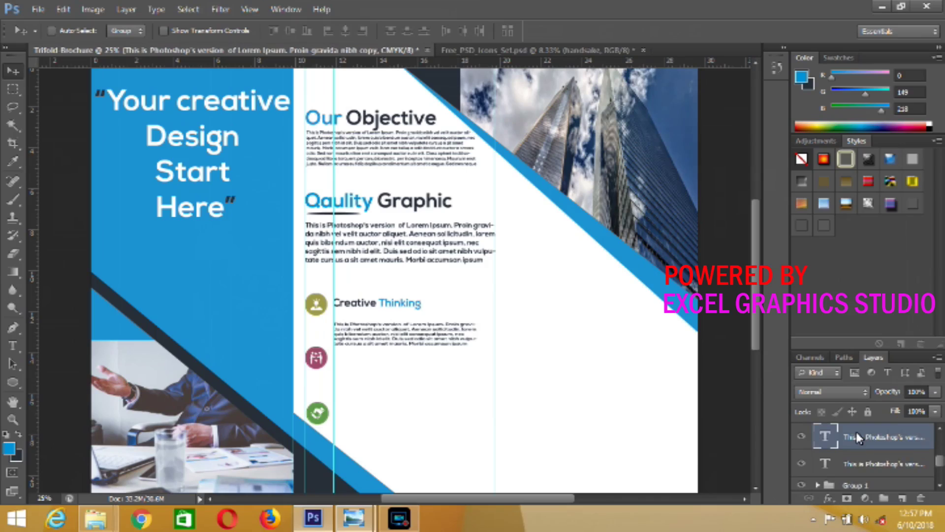
key("ctrl+t")
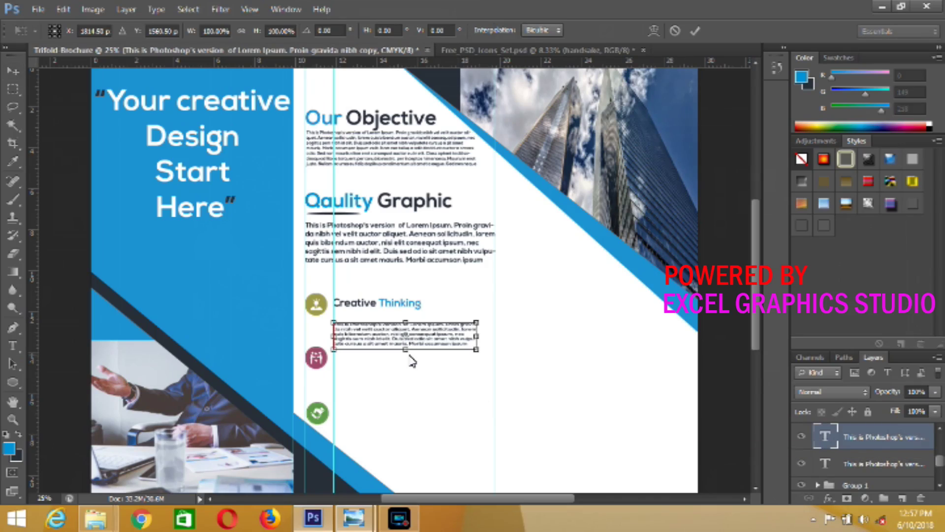
left_click_drag(409, 356, 410, 356)
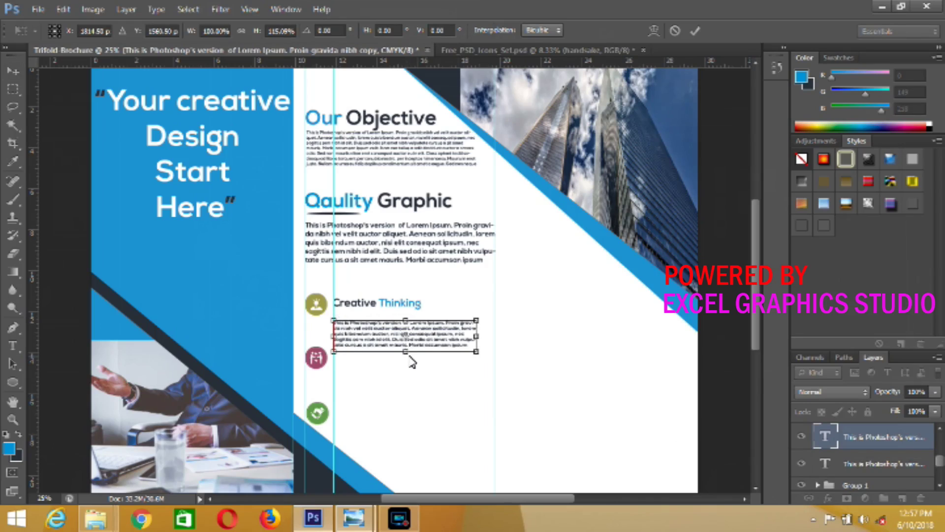
left_click(694, 31)
key("shift+Up")
key("shift+Up")
key("shift+Up")
key("shift+Up")
key("shift+Up")
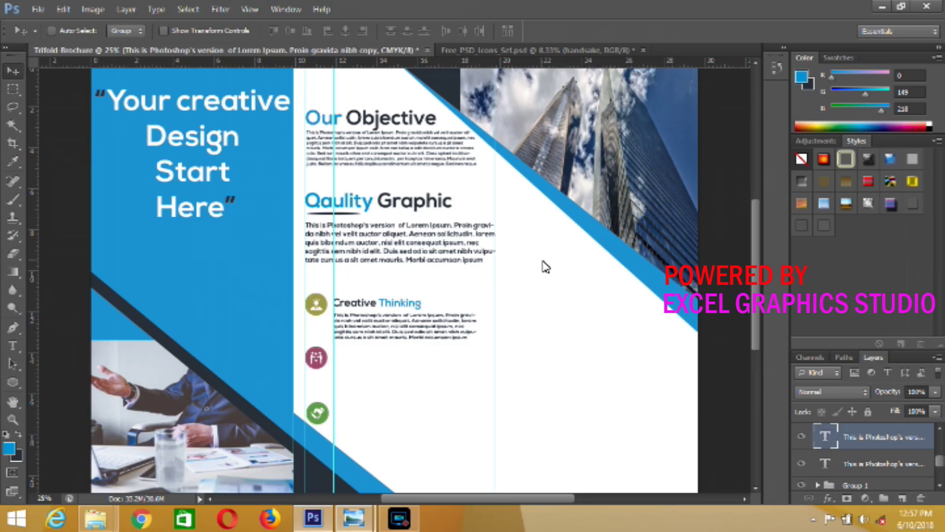
left_click(939, 430)
left_click(939, 431)
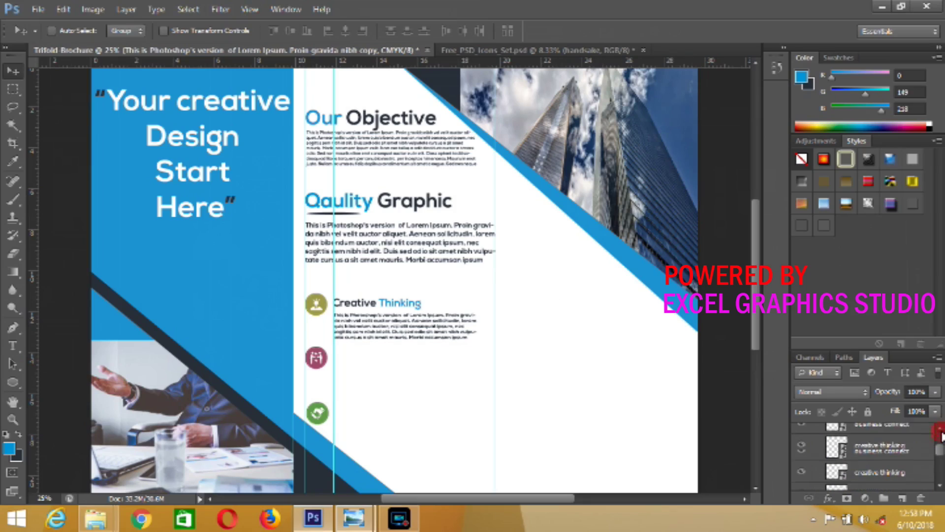
- Group the selected Creative Thinking icon and paragraph layers into a group named 'creative'
left_click(939, 487)
key("ctrl+g")
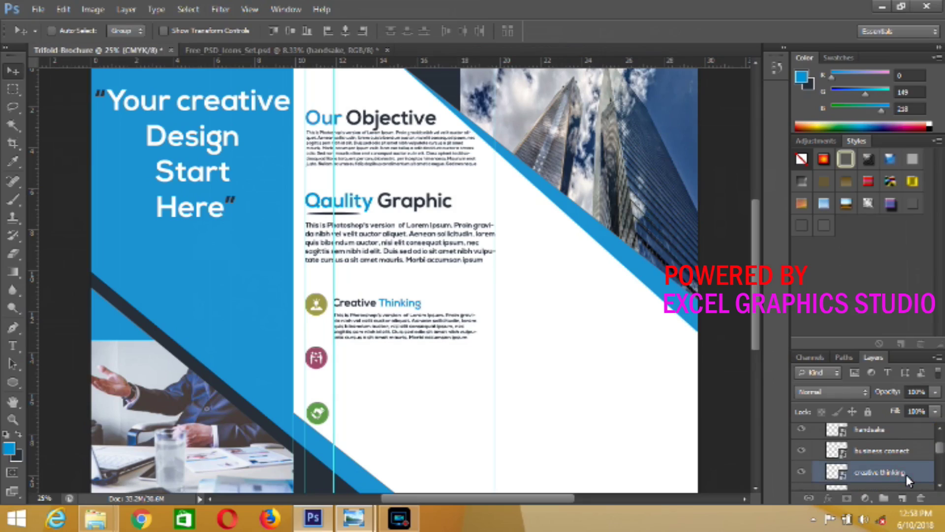
double_click(874, 471)
type("cre")
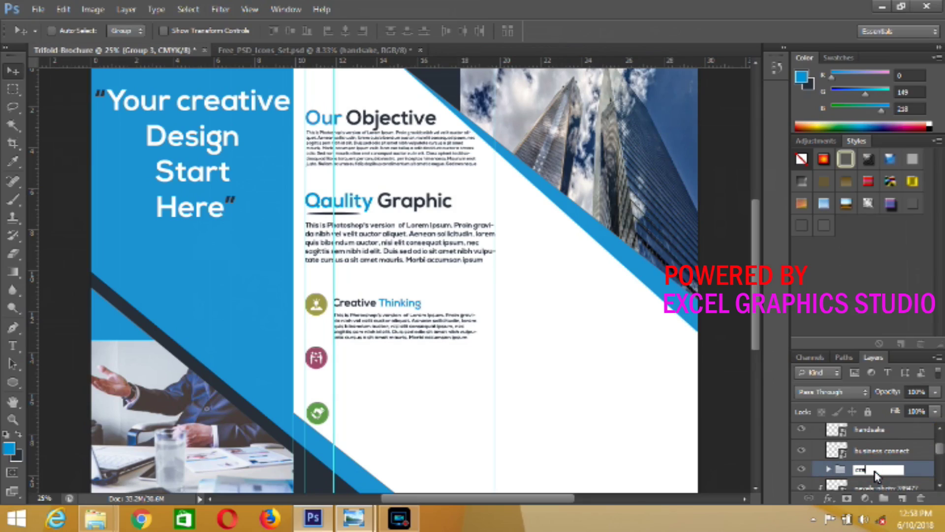
type("tive")
key("Return")
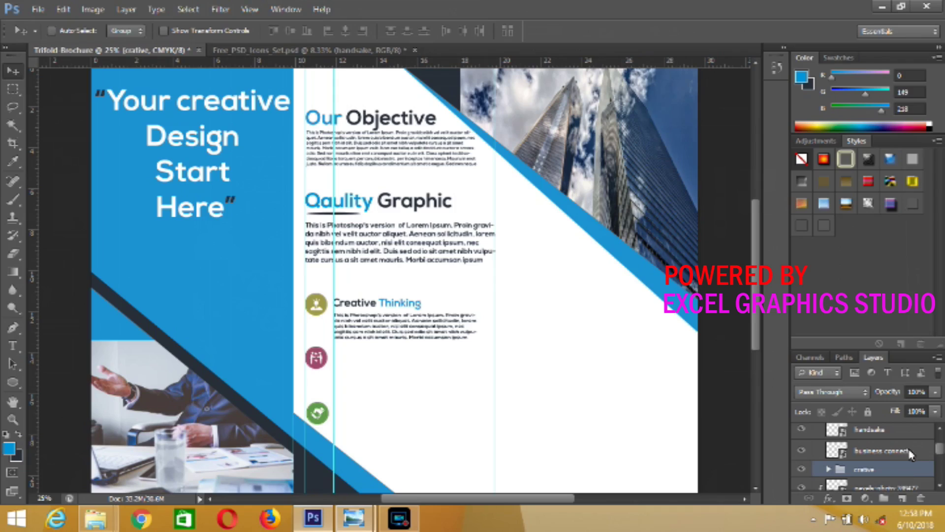
- Place a copy of the Creative Thinking paragraph beside the second, pink icon
left_click(829, 469)
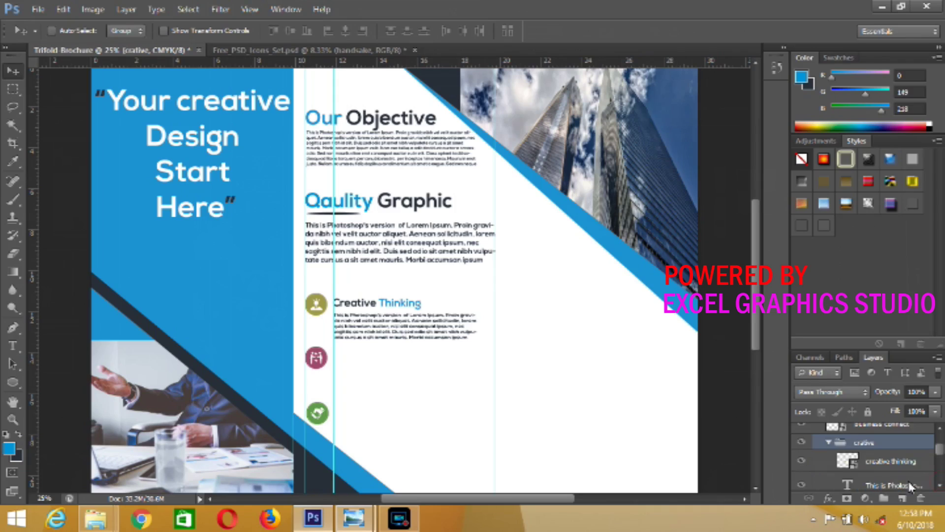
left_click(908, 483)
left_click_drag(418, 339, 418, 393)
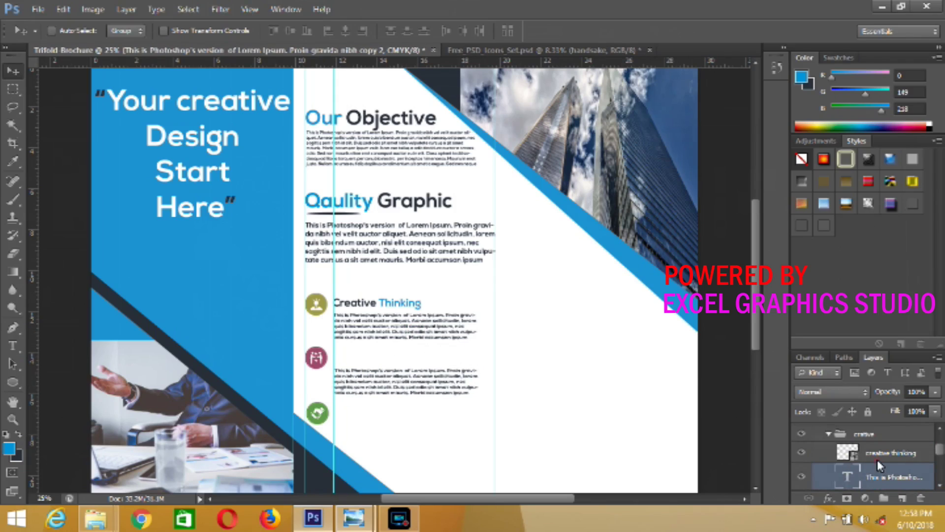
left_click(847, 456)
left_click(369, 295)
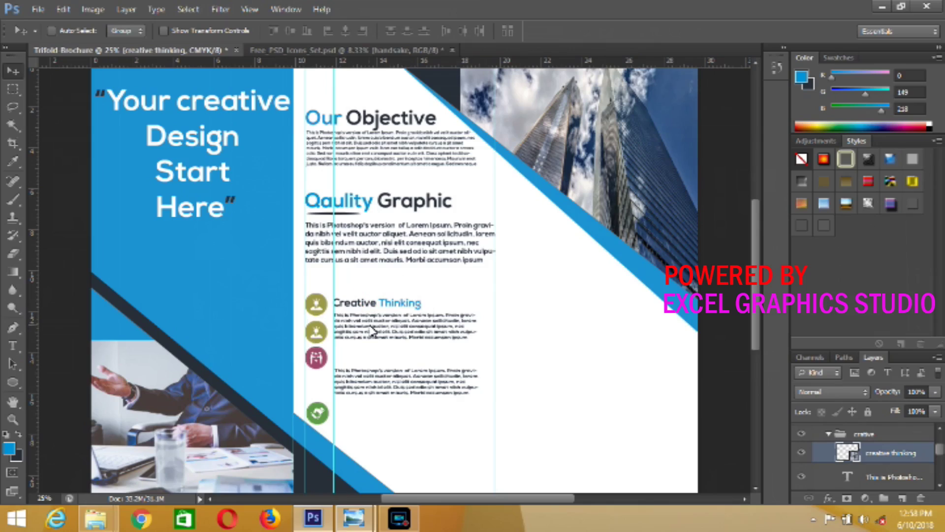
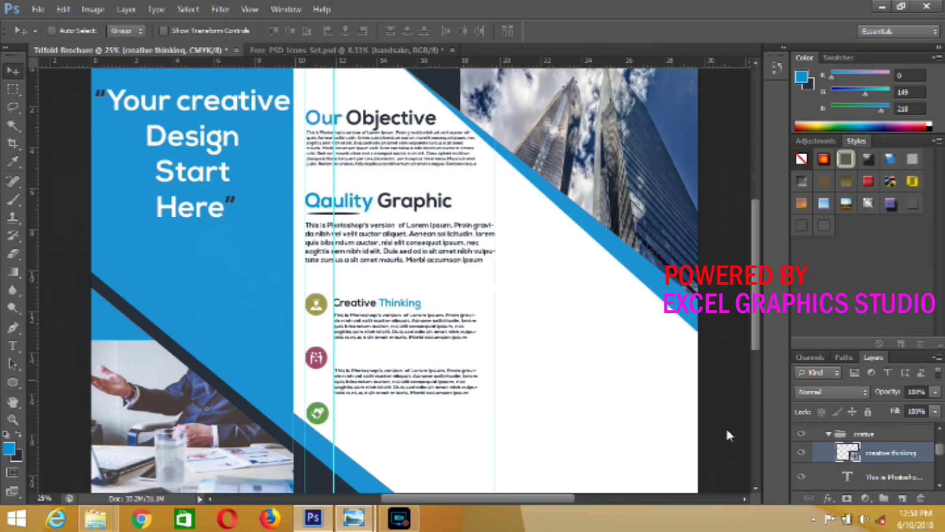
- Type a 'Business Management' heading beside the second icon
left_click(830, 434)
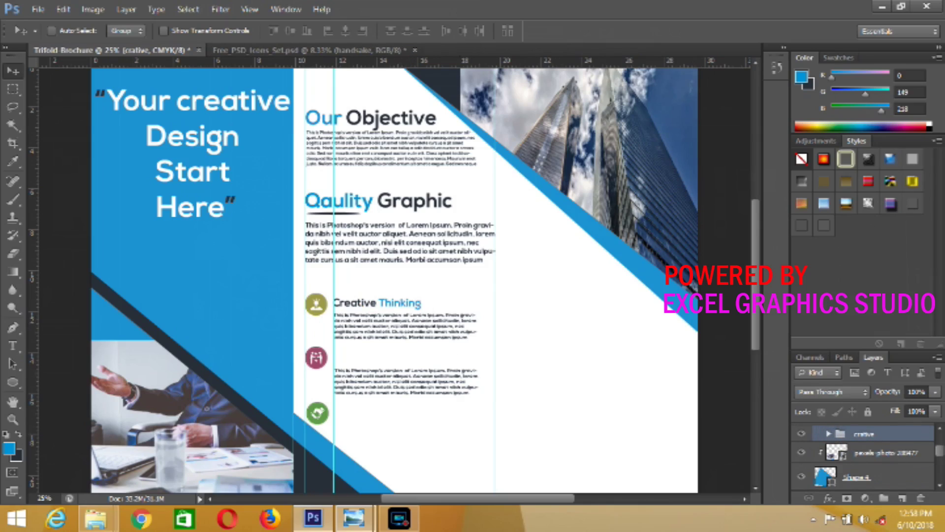
scroll(941, 433, "up", 3)
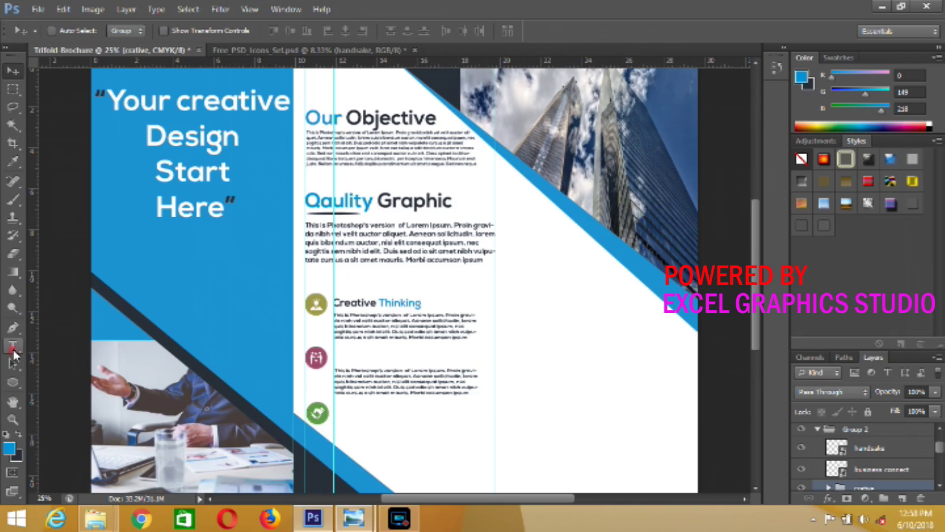
left_click(13, 346)
left_click(350, 304)
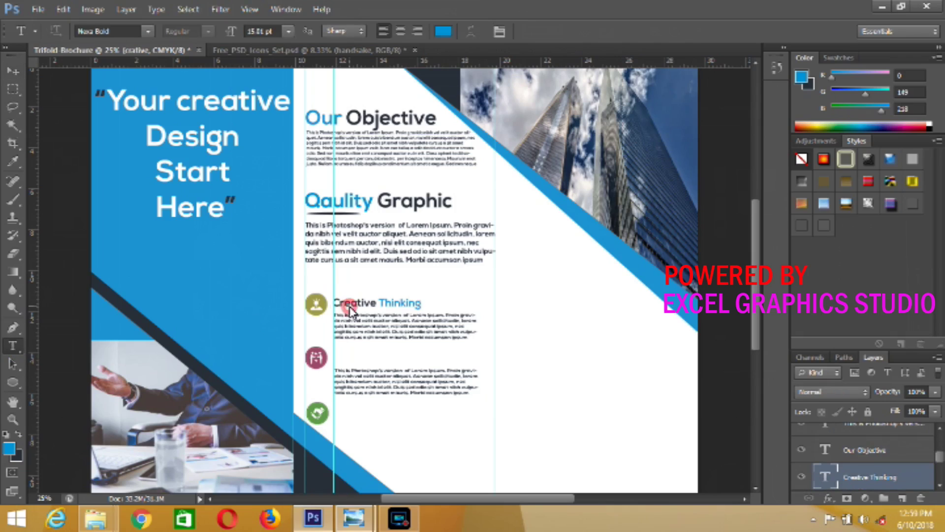
left_click(352, 357)
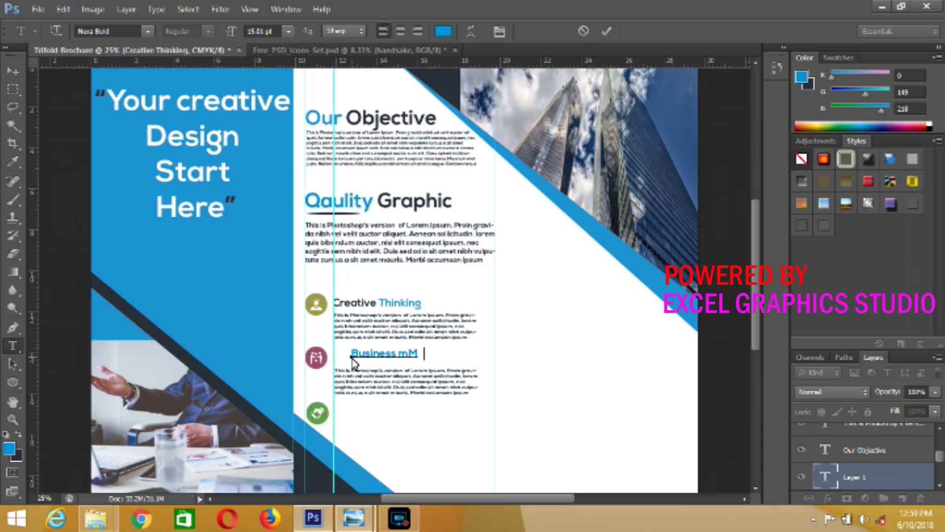
key("BackSpace")
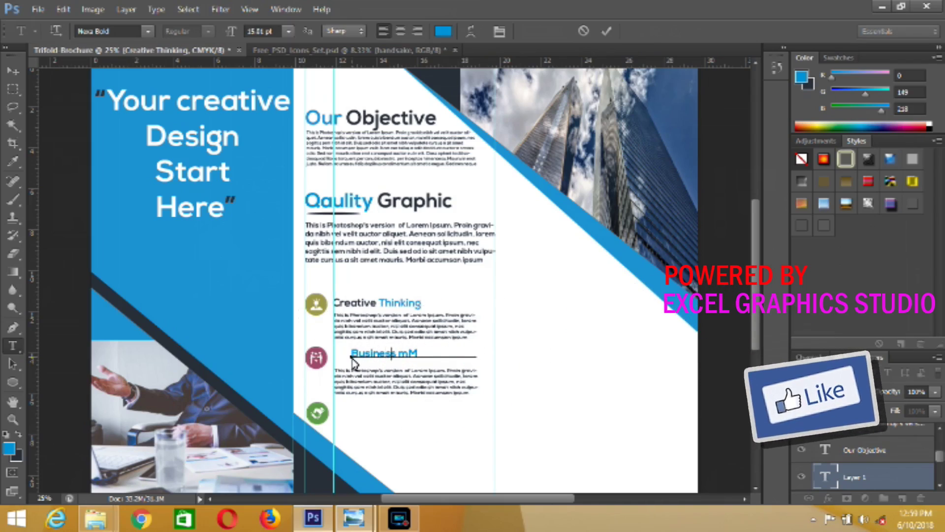
type("anagement")
- Colour 'Business' dark navy, commit the heading and align it beside its icon
key("shift+Left")
key("shift+Left")
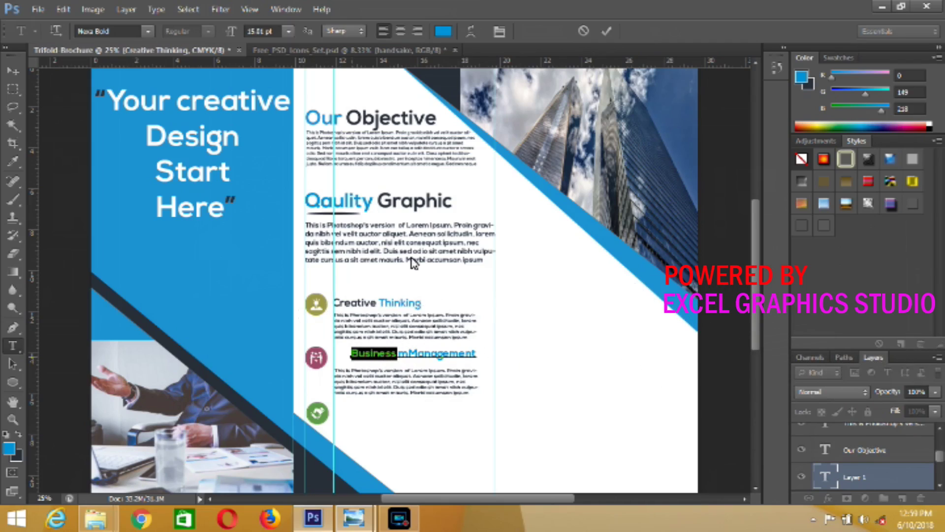
left_click(439, 33)
left_click(208, 362)
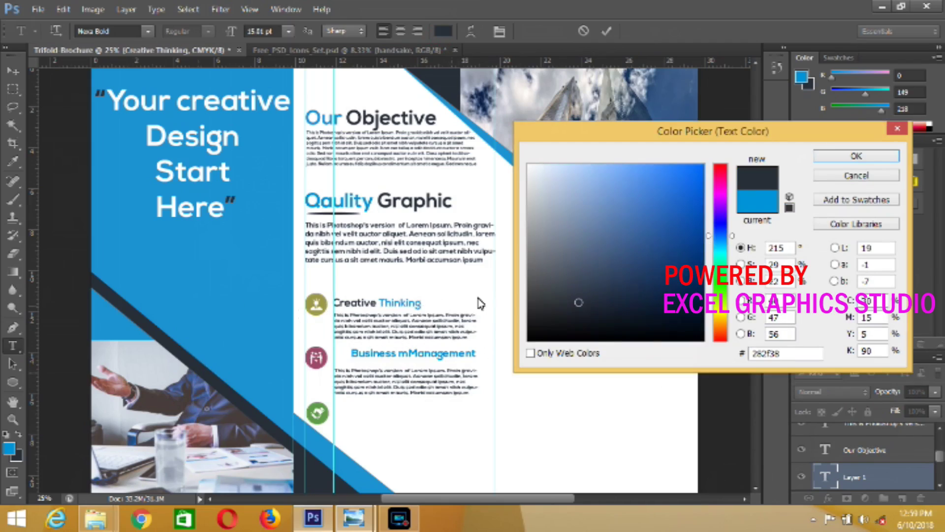
left_click(859, 155)
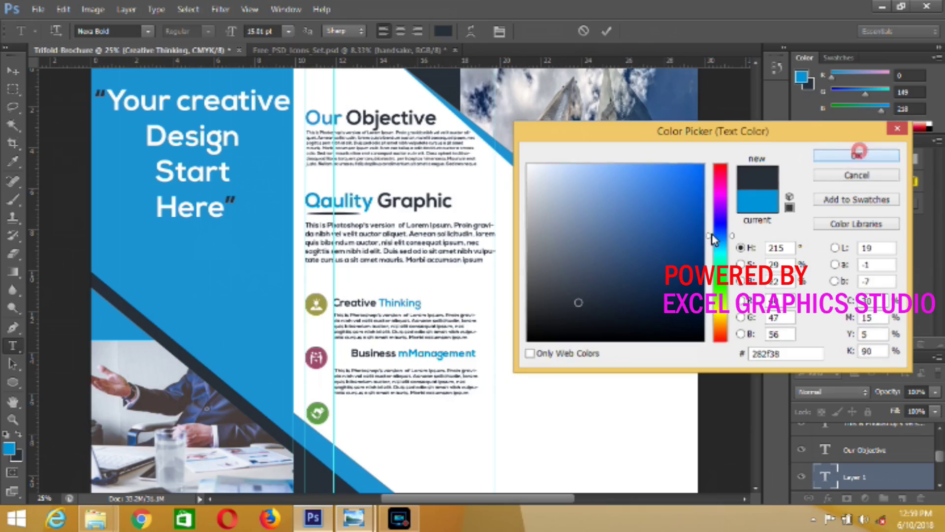
left_click(409, 355)
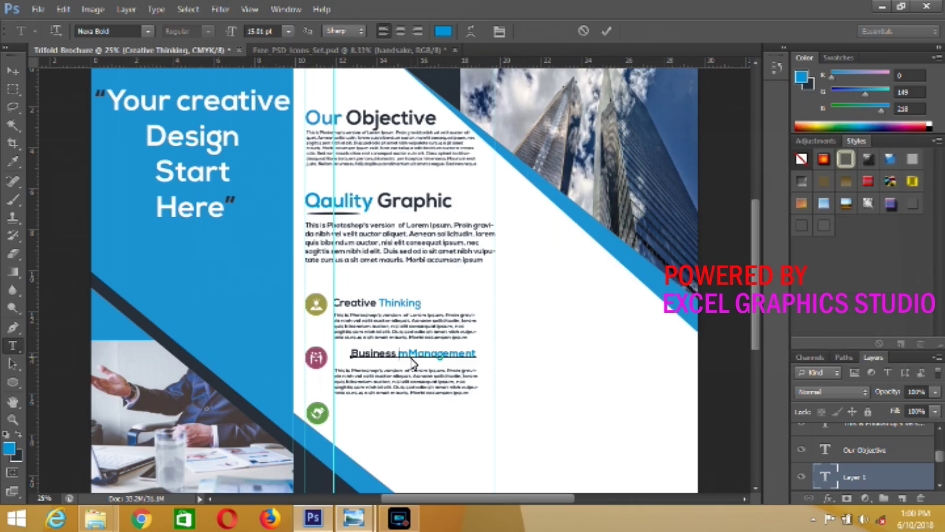
left_click(13, 71)
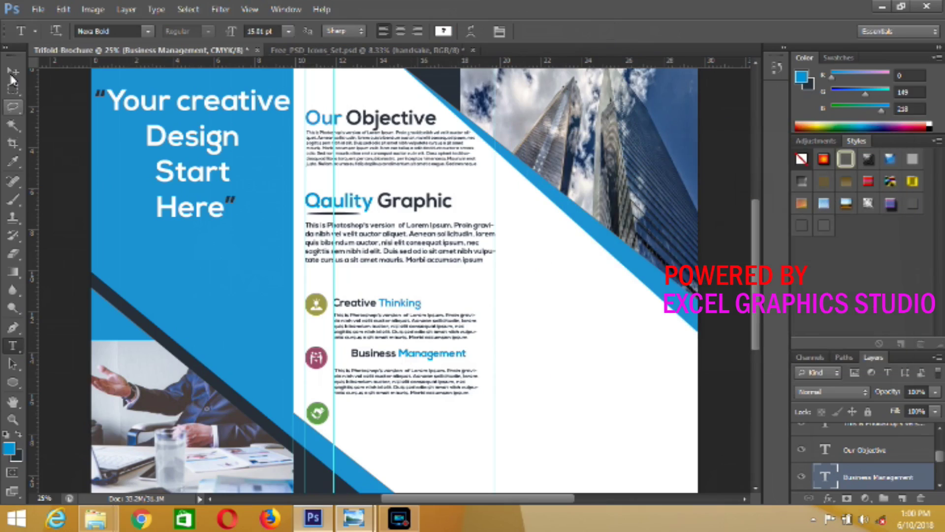
left_click_drag(412, 356, 395, 360)
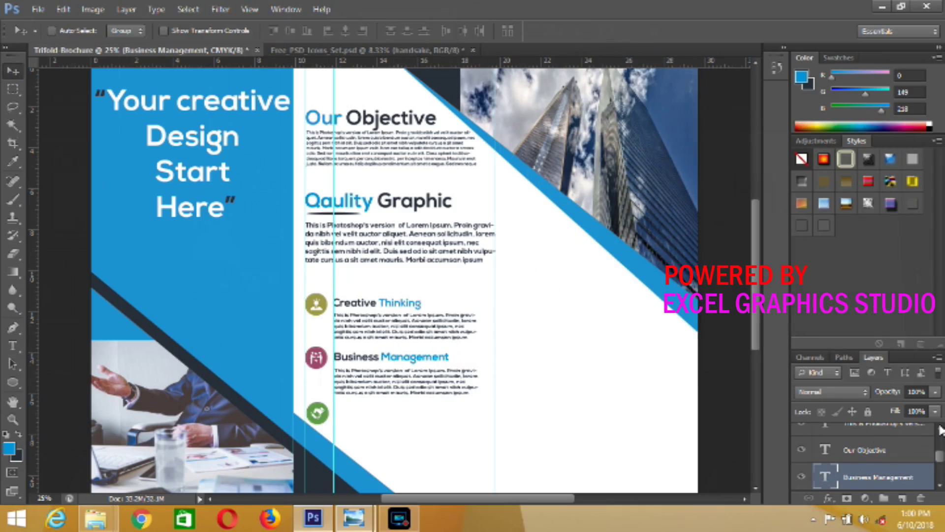
scroll(873, 442, "up", 2)
scroll(876, 452, "up", 2)
scroll(879, 463, "up", 2)
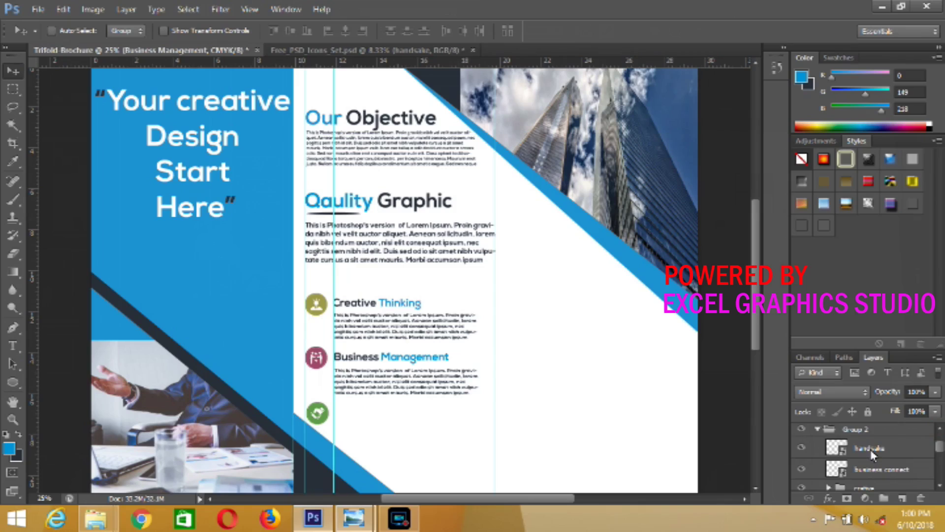
left_click(871, 449)
key("ctrl+g")
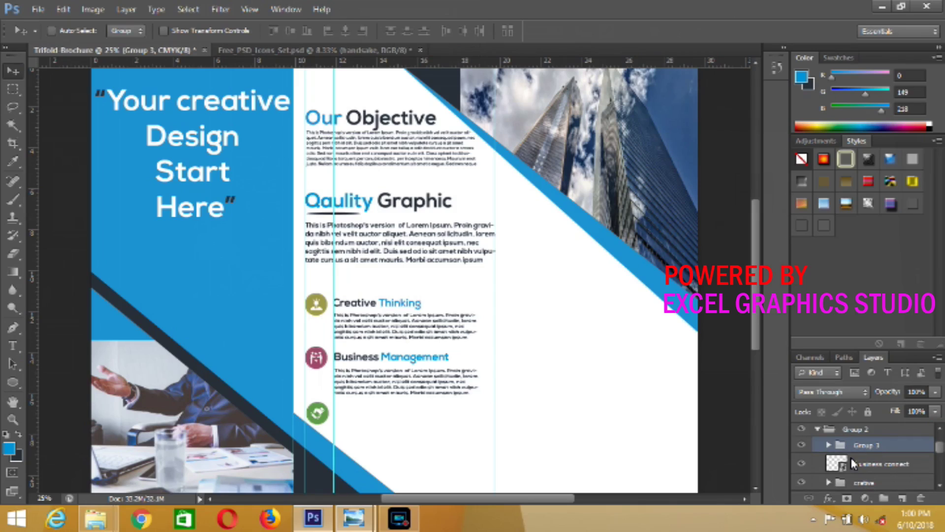
key("ctrl+z")
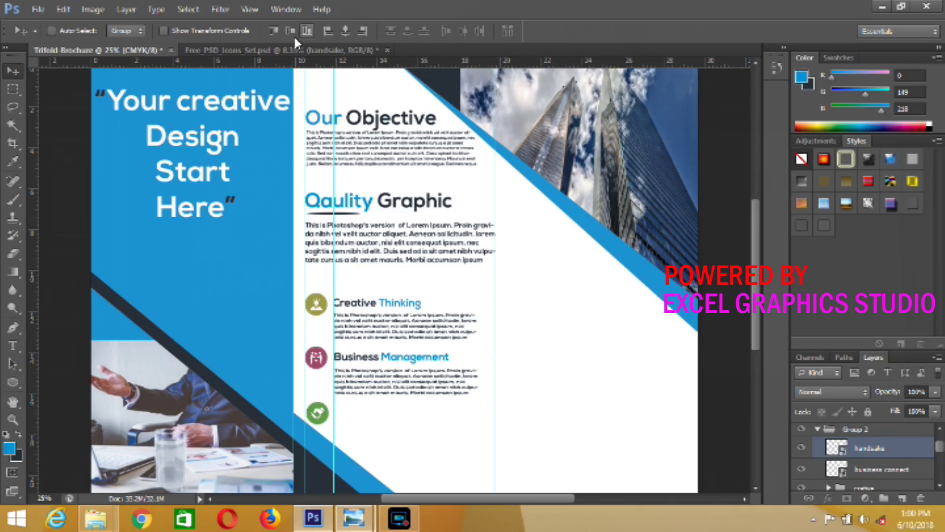
left_click(291, 32)
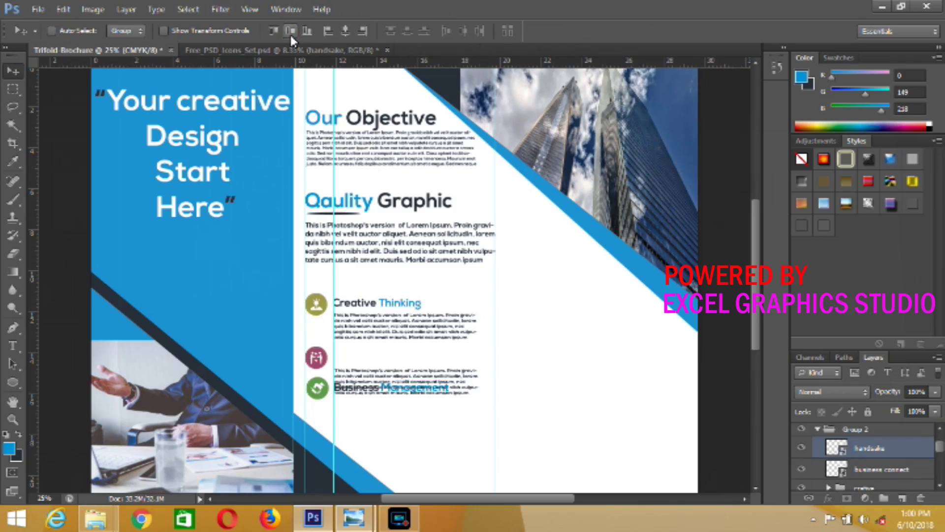
key("ctrl+z")
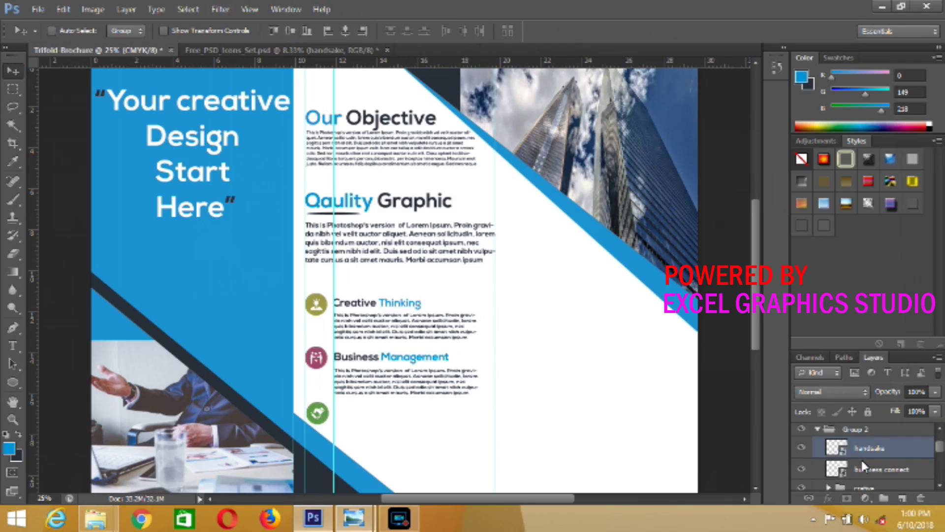
left_click(862, 469)
left_click(940, 490)
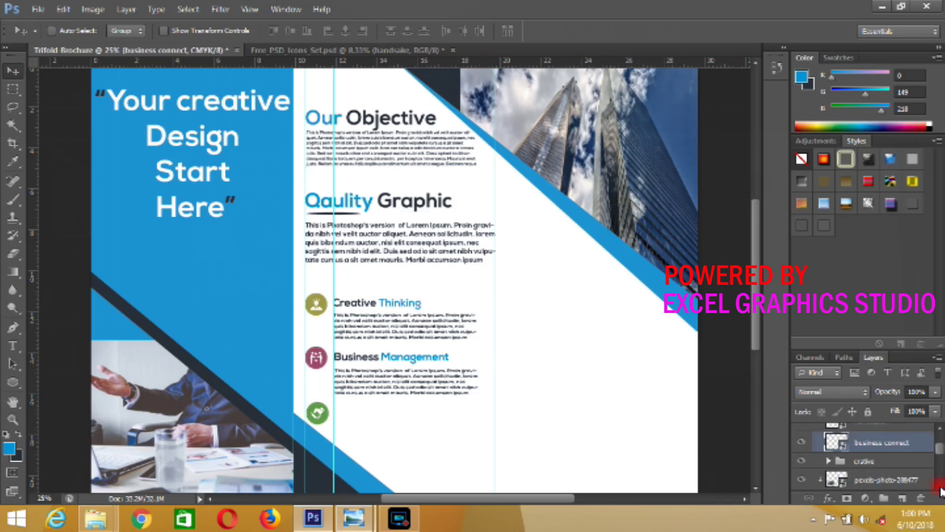
left_click(940, 490)
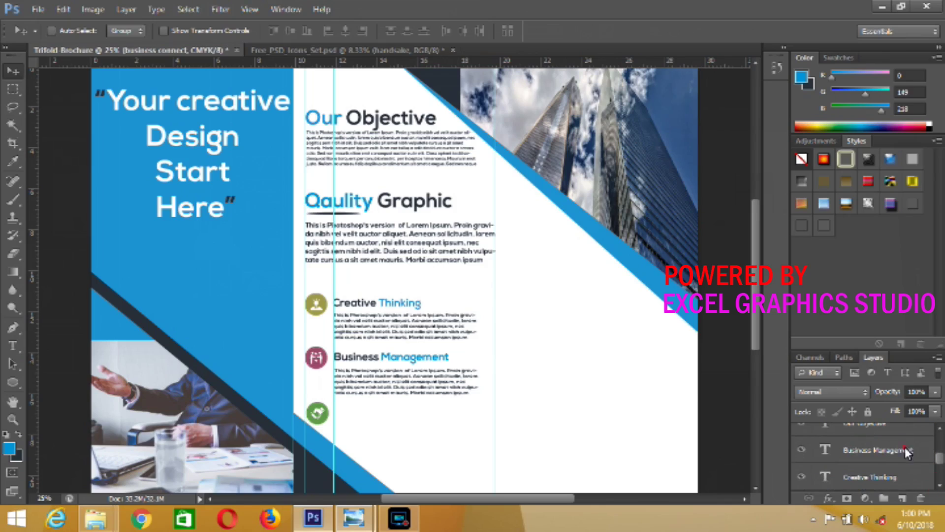
left_click(881, 450)
left_click(290, 35)
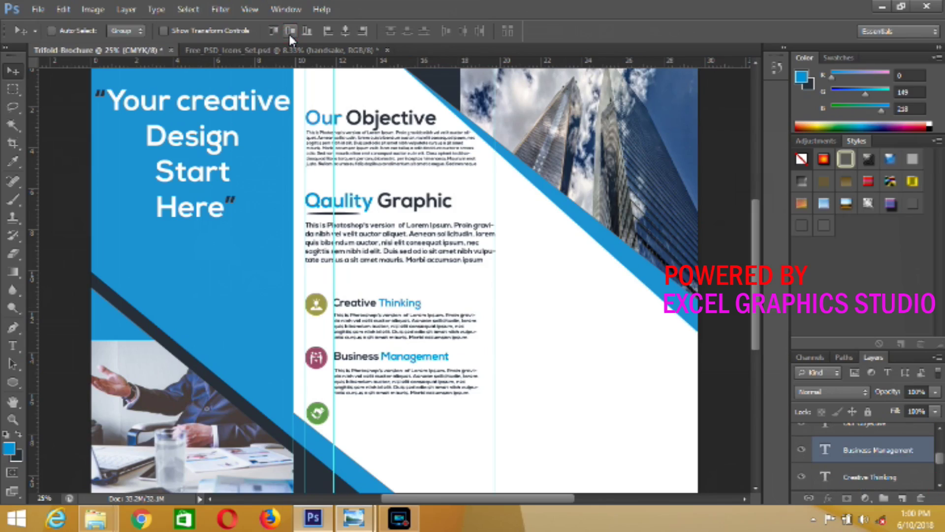
- Duplicate the Business Management heading down beside the green third icon
left_click(884, 459)
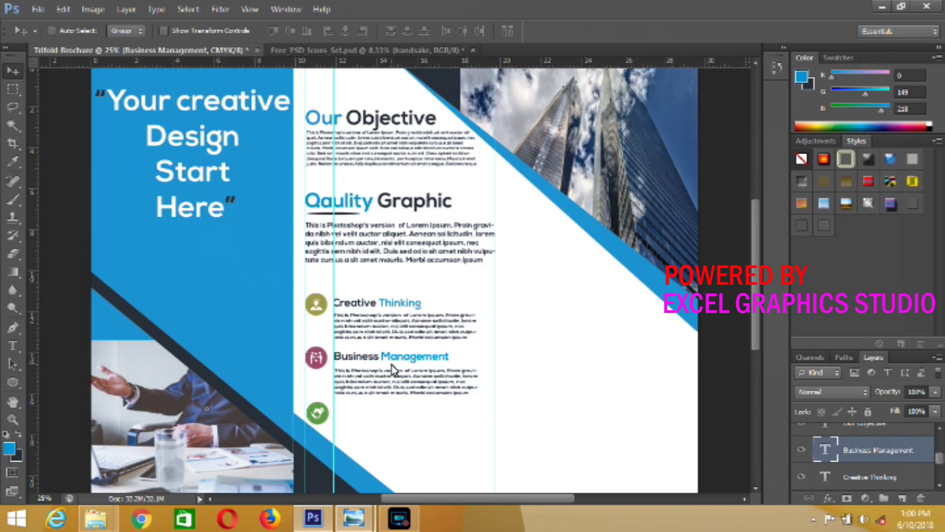
left_click(391, 360)
left_click_drag(394, 387, 393, 425)
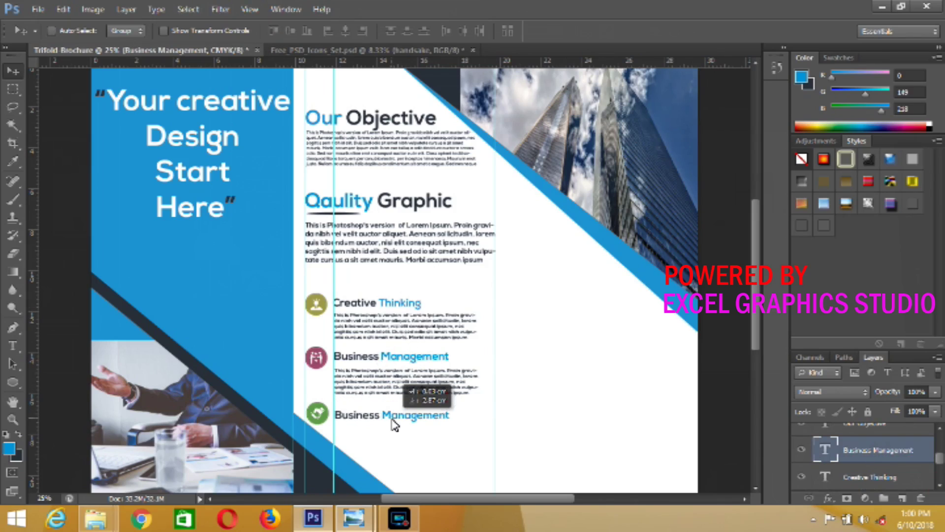
- Edit the copied heading to read 'Clients Management' and commit it
left_click(12, 345)
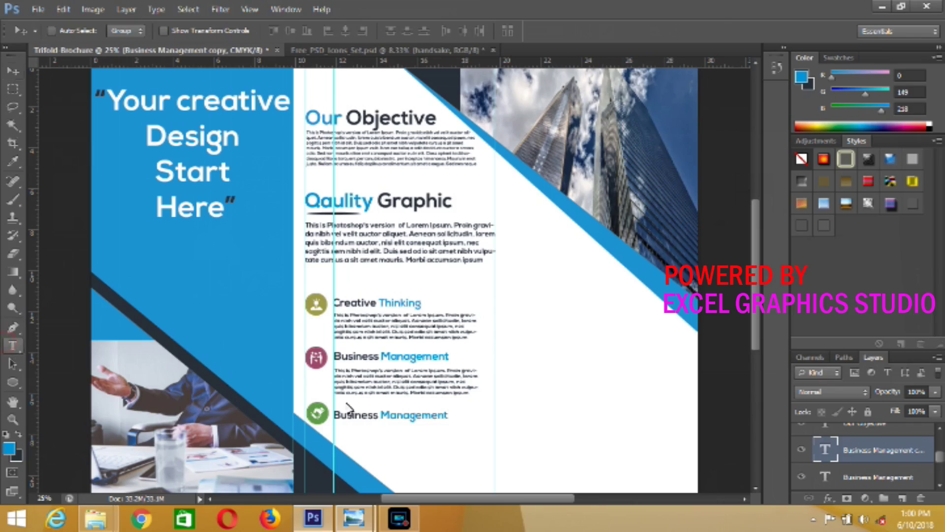
left_click(378, 418)
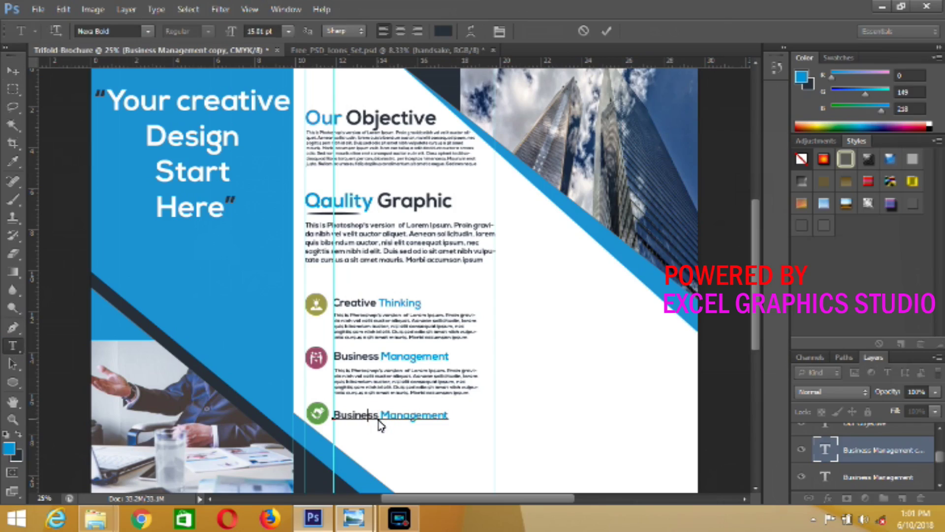
key("Delete")
key("Delete")
key("Delete")
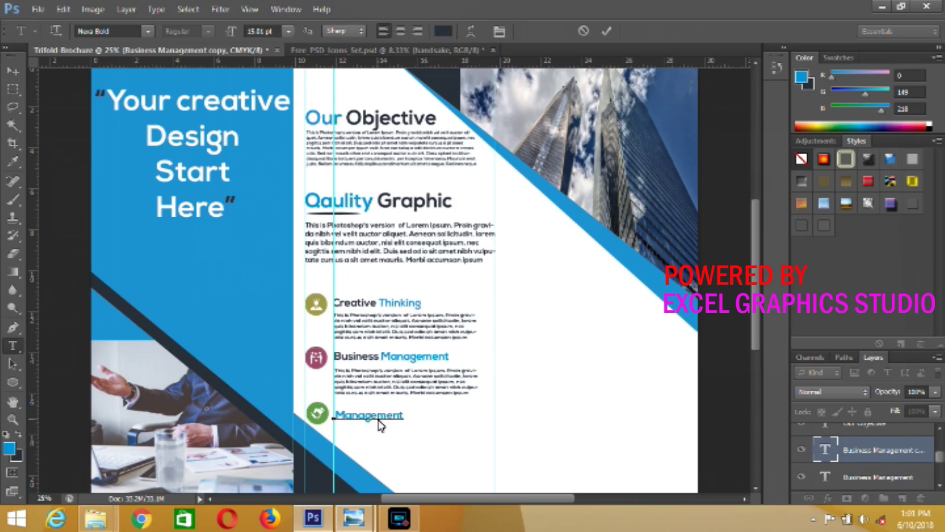
type("Appreciation")
key("shift+Left")
key("shift+Left")
key("shift+Left")
key("shift+Left")
key("shift+Left")
key("shift+Left")
key("shift+Left")
key("shift+Left")
key("shift+Left")
key("shift+Left")
key("shift+Left")
key("shift+Left")
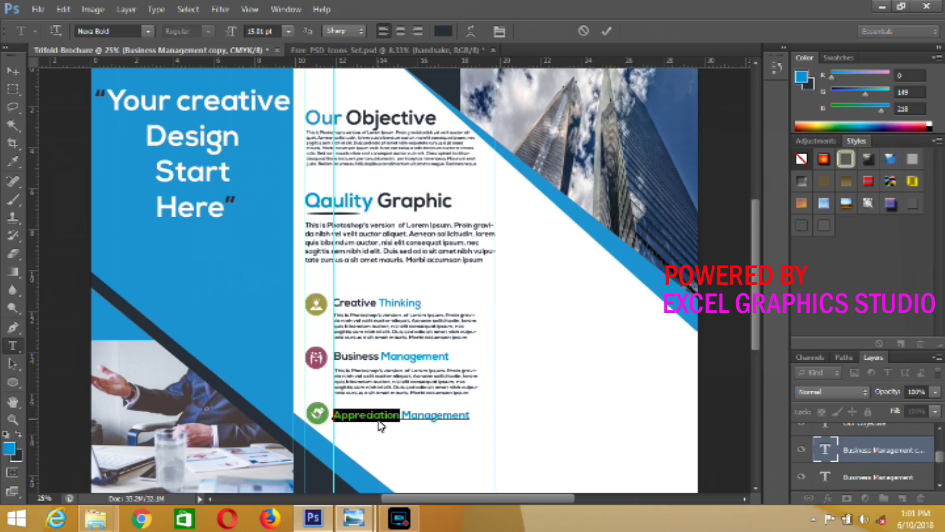
type("Clients")
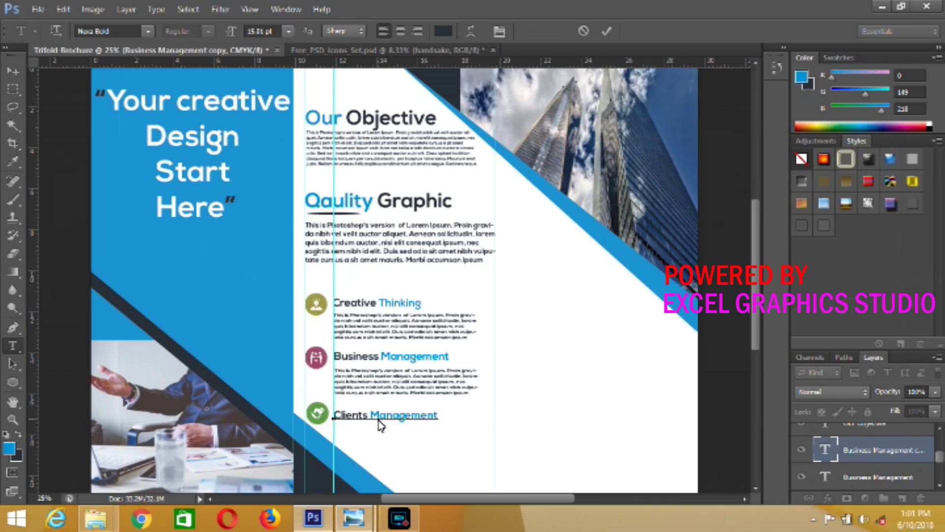
left_click(610, 34)
key("v")
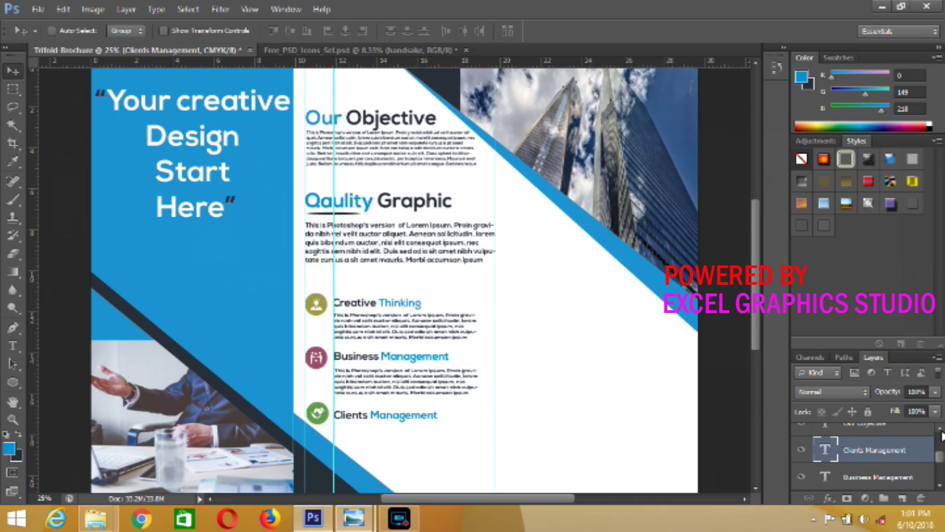
scroll(942, 435, "up", 2)
scroll(921, 458, "up", 2)
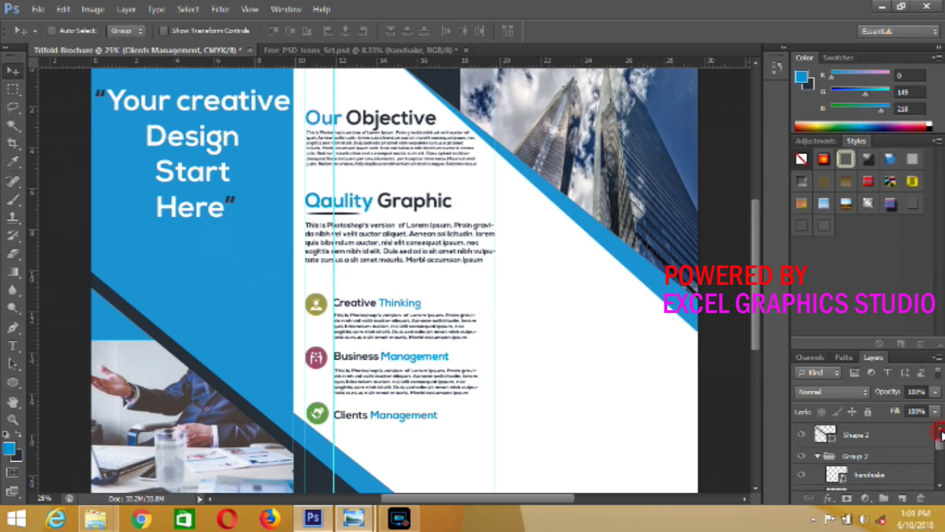
- Check the handshake icon and Quality Graphic paragraph layers by toggling their visibility
left_click(900, 477)
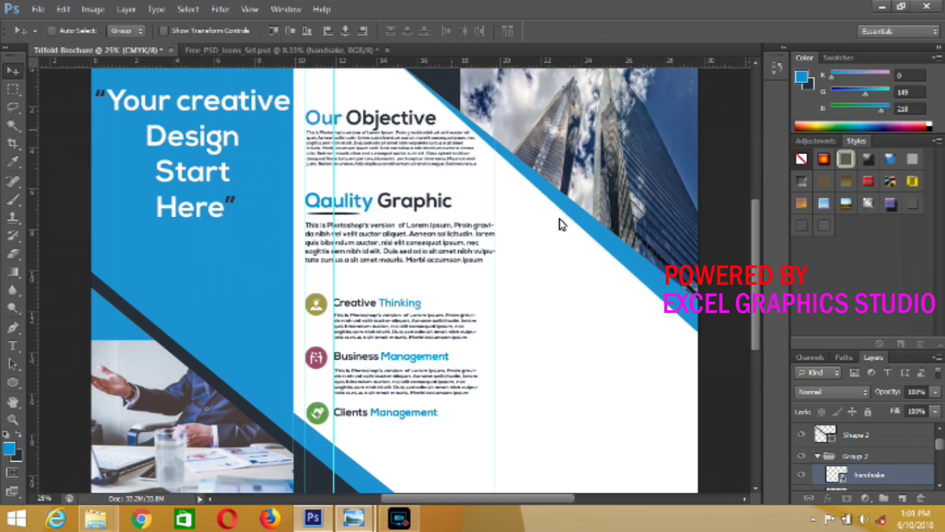
left_click(940, 486)
left_click(939, 486)
left_click(939, 487)
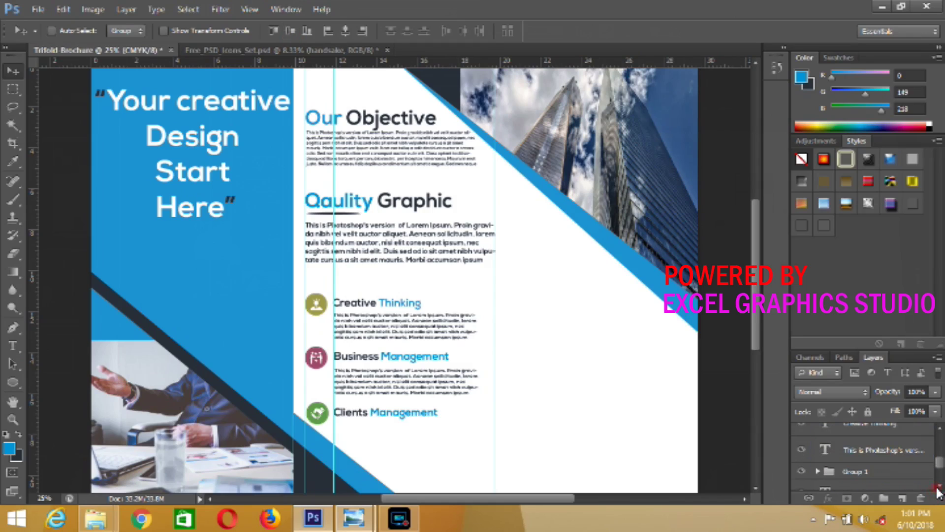
left_click(898, 456)
left_click(806, 453)
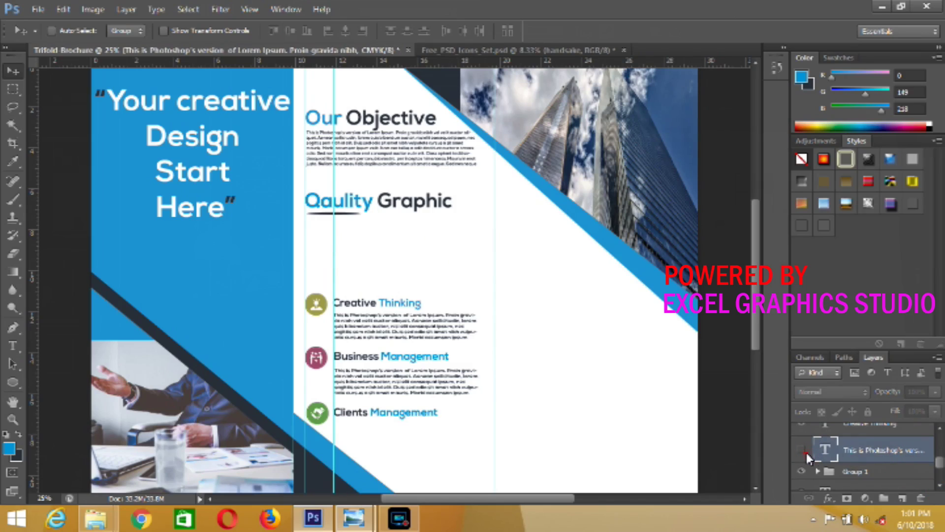
left_click(807, 453)
left_click(940, 486)
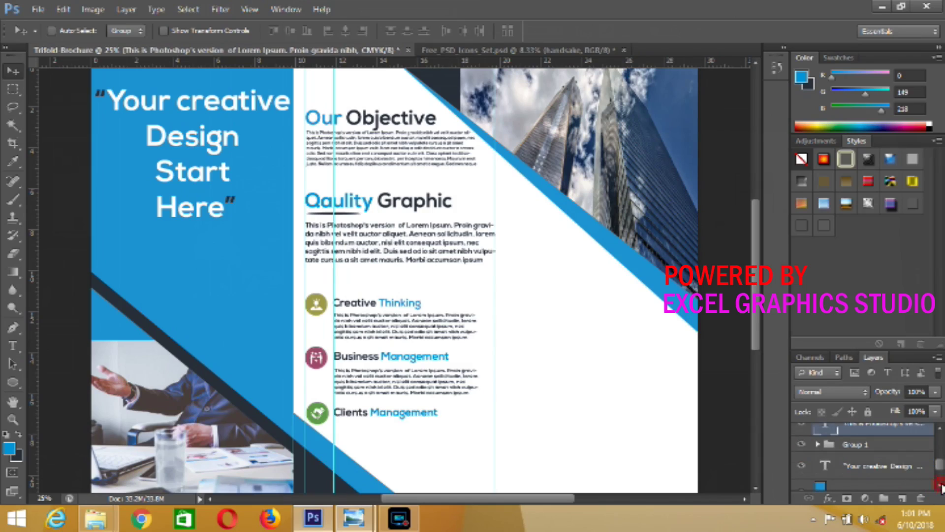
left_click(938, 429)
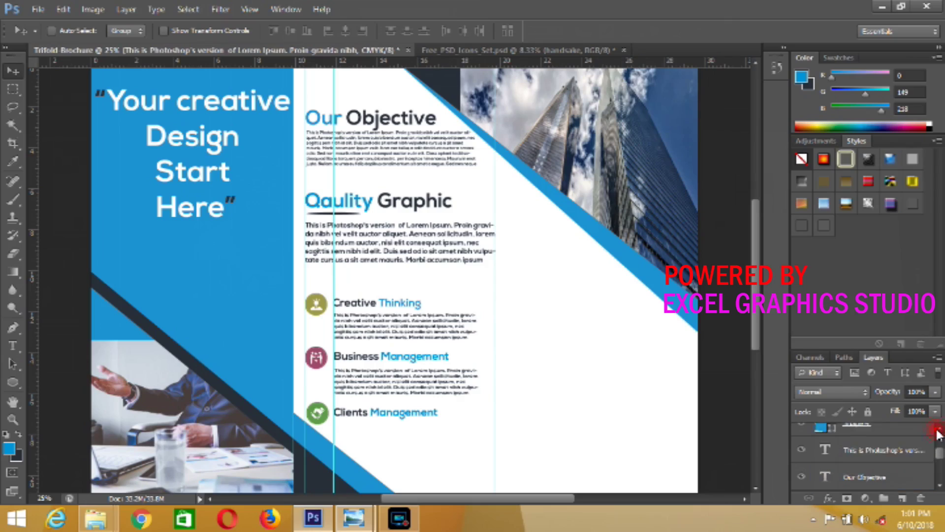
left_click(939, 430)
- Copy the Creative group's paragraph to sit beneath the Clients Management heading
left_click(827, 435)
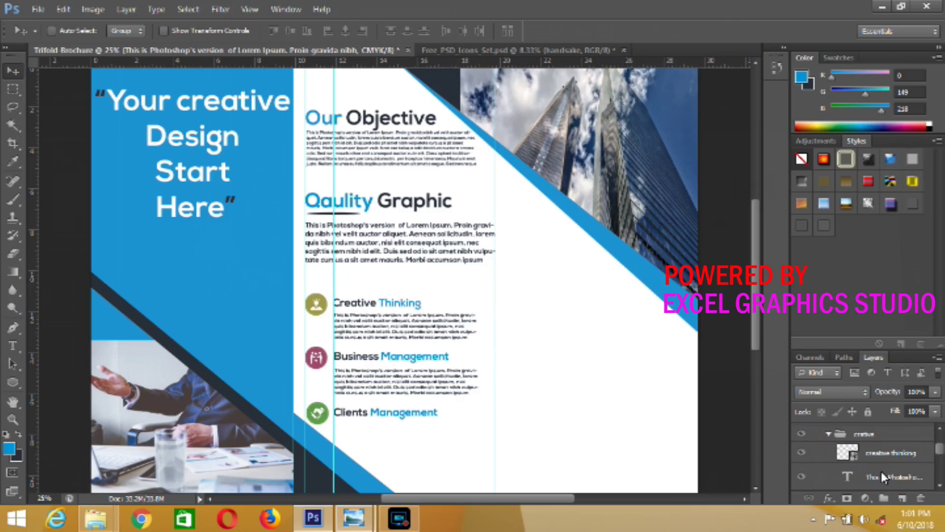
left_click(882, 473)
left_click_drag(415, 333, 414, 392)
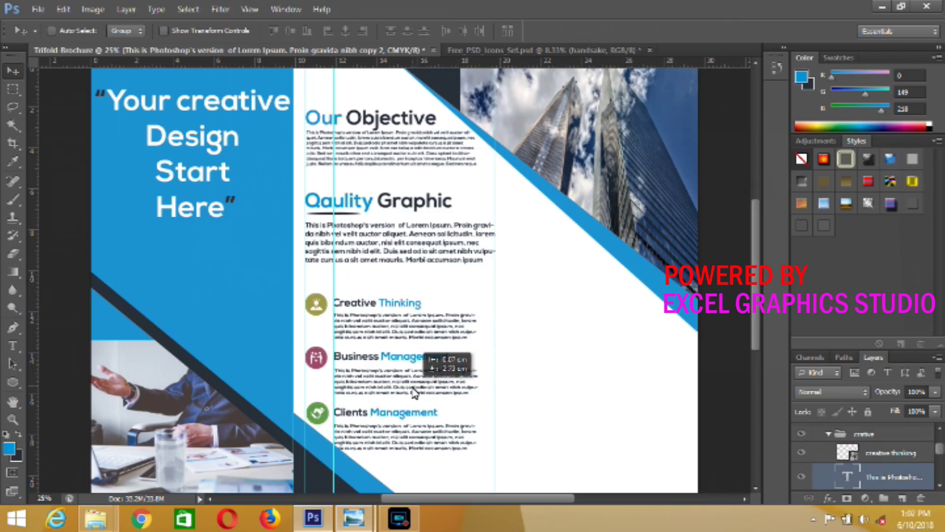
key("shift+Right")
key("shift+Right")
key("shift+Right")
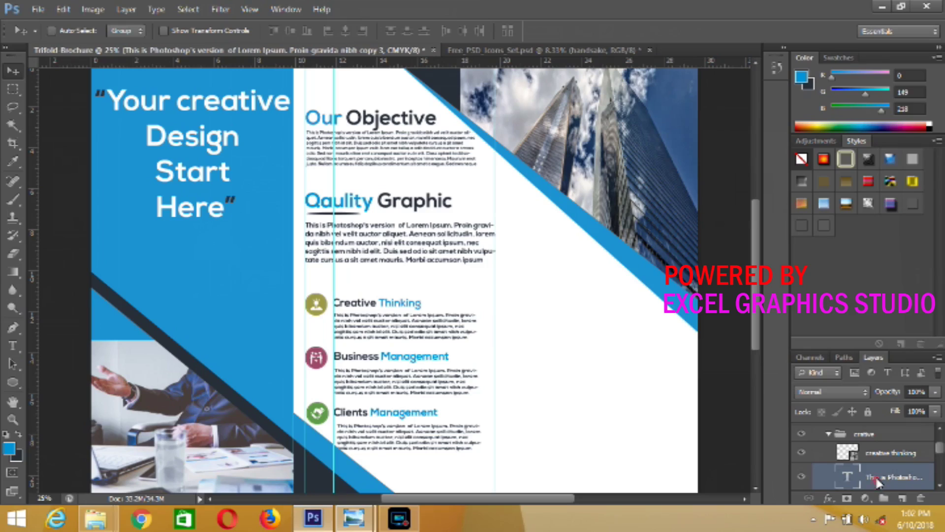
left_click_drag(877, 481, 874, 446)
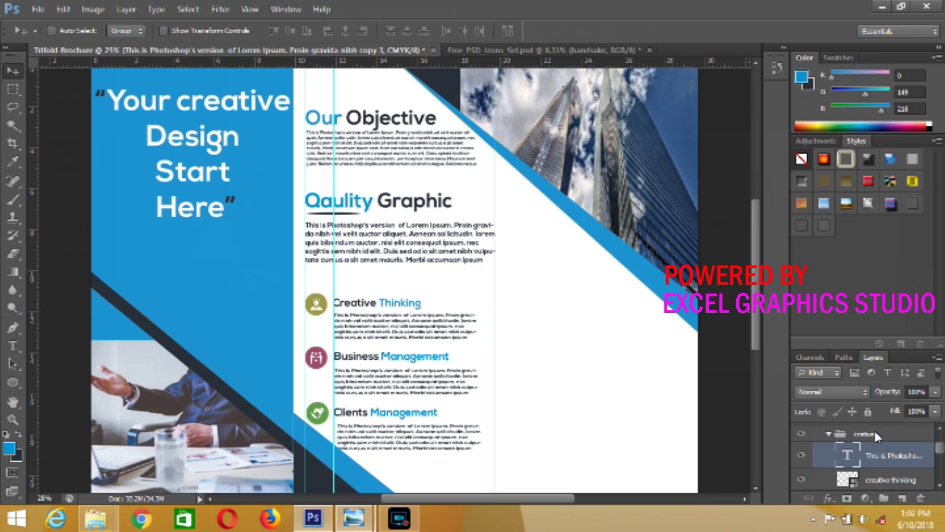
scroll(874, 435, "down", 1)
scroll(882, 445, "down", 1)
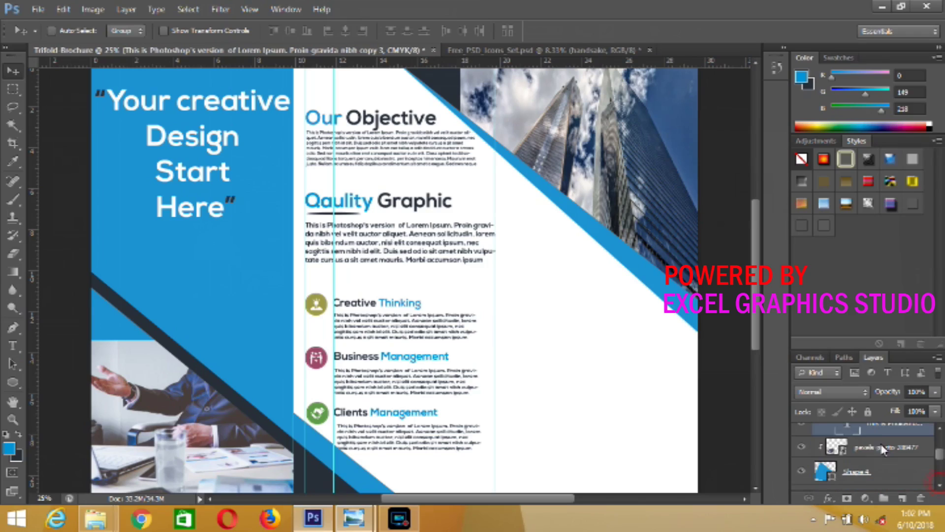
scroll(886, 448, "up", 2)
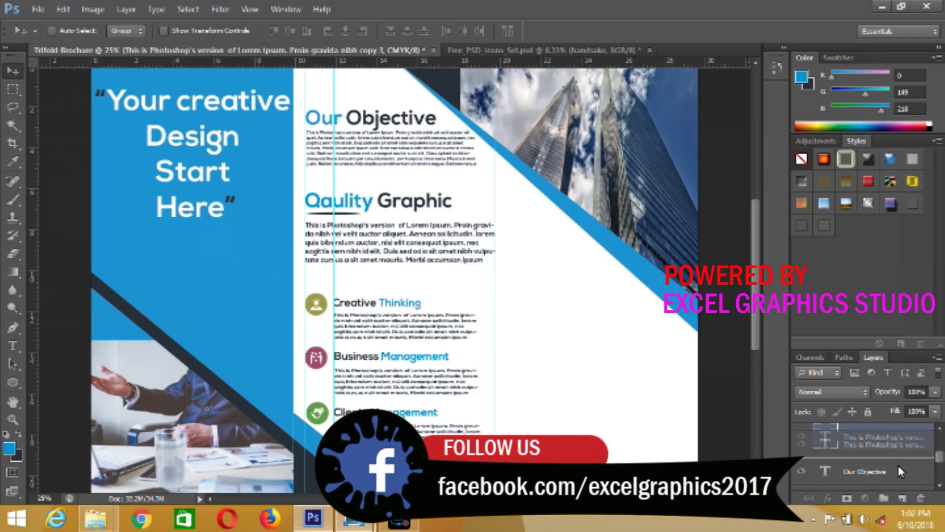
- Move the copied paragraph layer below Clients Management in the Layers stack
left_click(898, 465)
left_click_drag(891, 451, 837, 480)
left_click(802, 471)
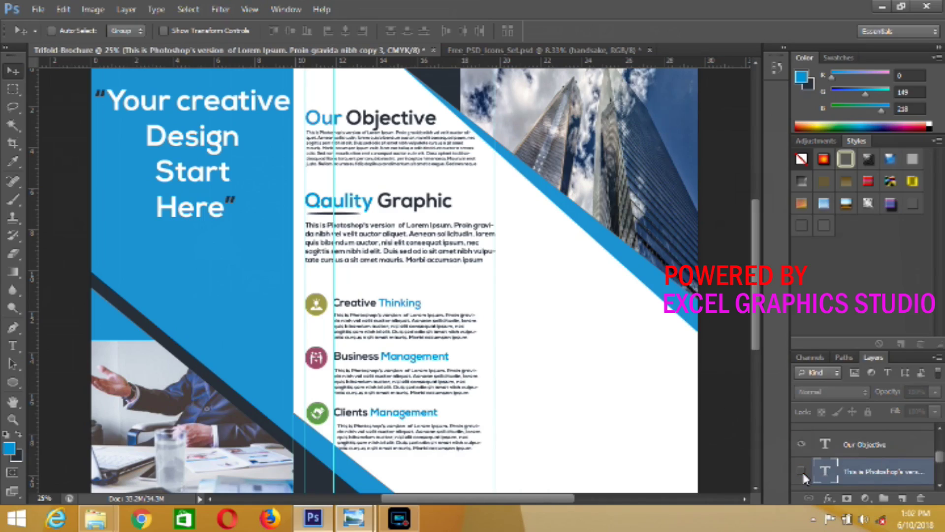
left_click(940, 488)
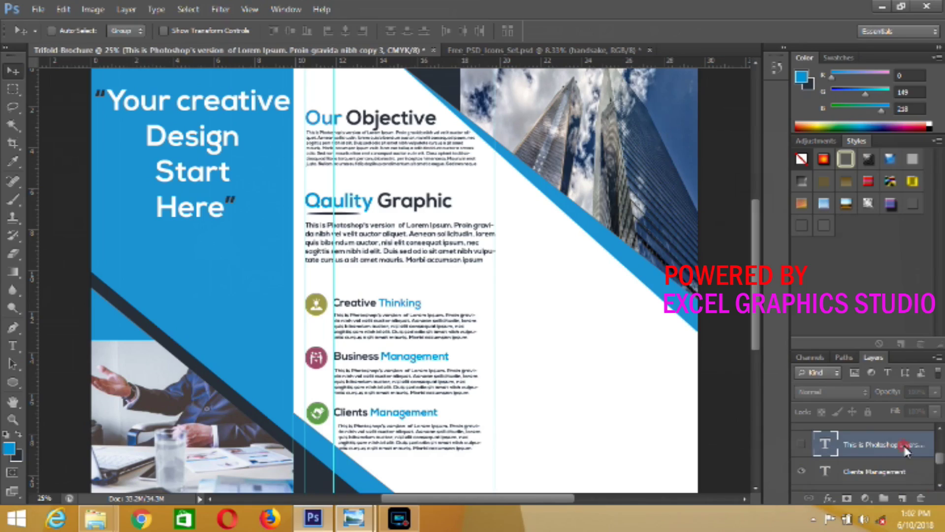
left_click_drag(903, 443, 902, 480)
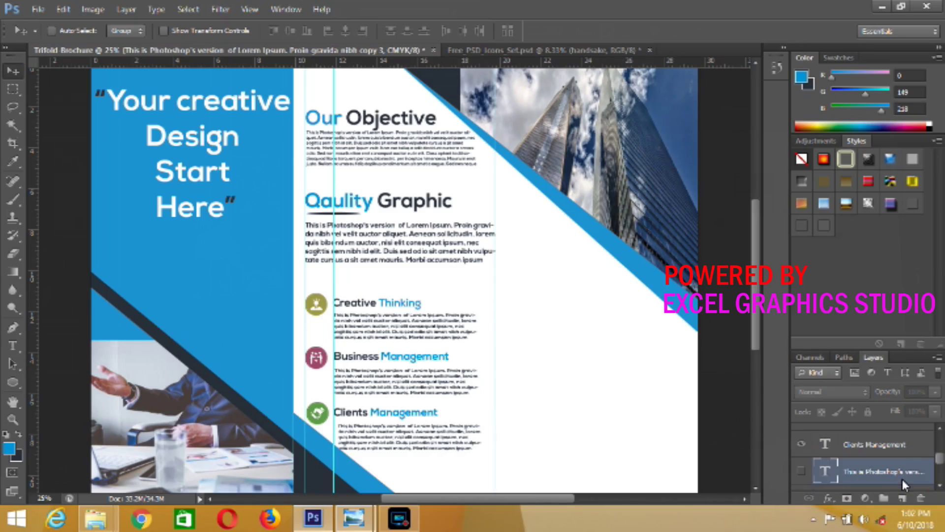
left_click(939, 487)
left_click(803, 444)
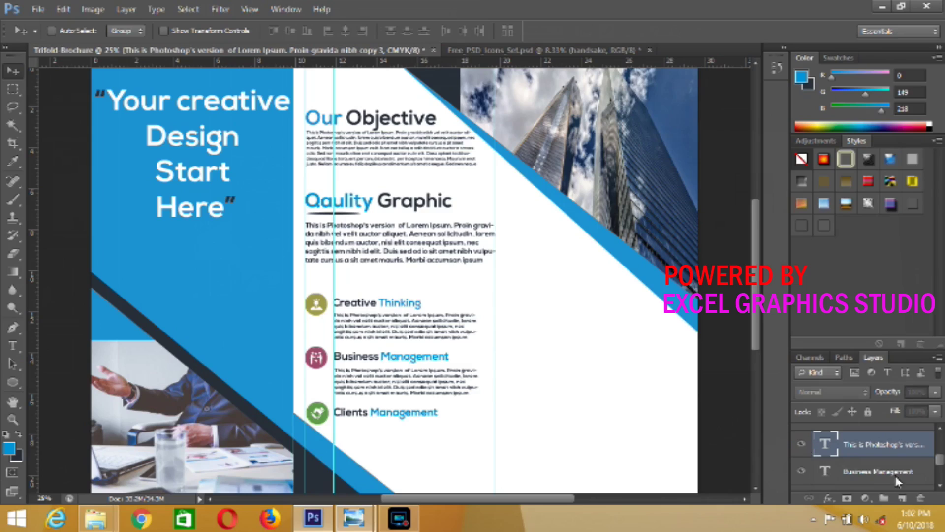
left_click(940, 487)
left_click(939, 487)
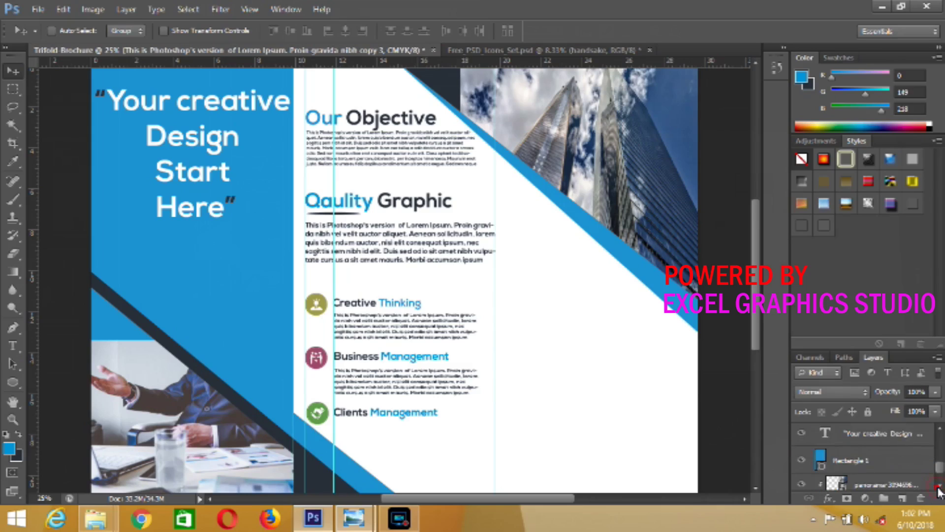
left_click(938, 431)
left_click(939, 431)
left_click(938, 431)
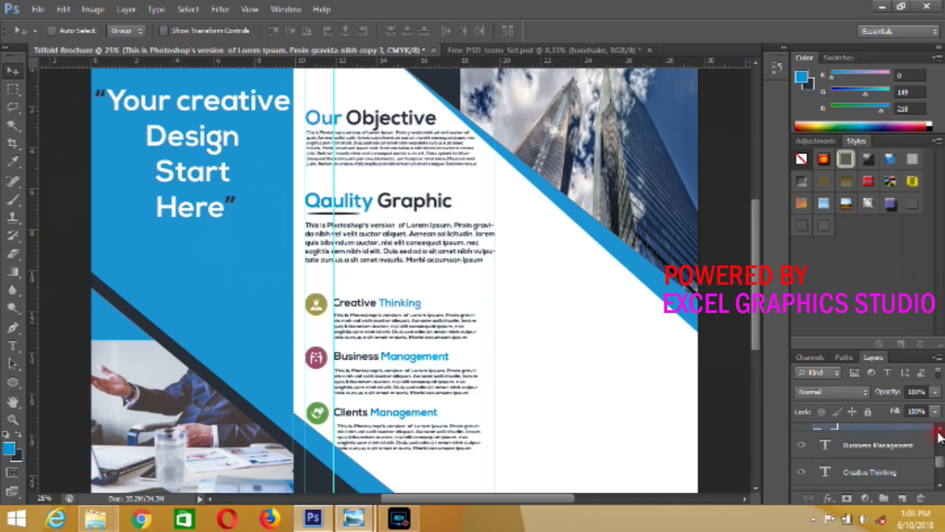
- Reorder Creative Thinking above its paragraph layer and the paragraph above the quote text
left_click(924, 444)
scroll(940, 486, "up", 1)
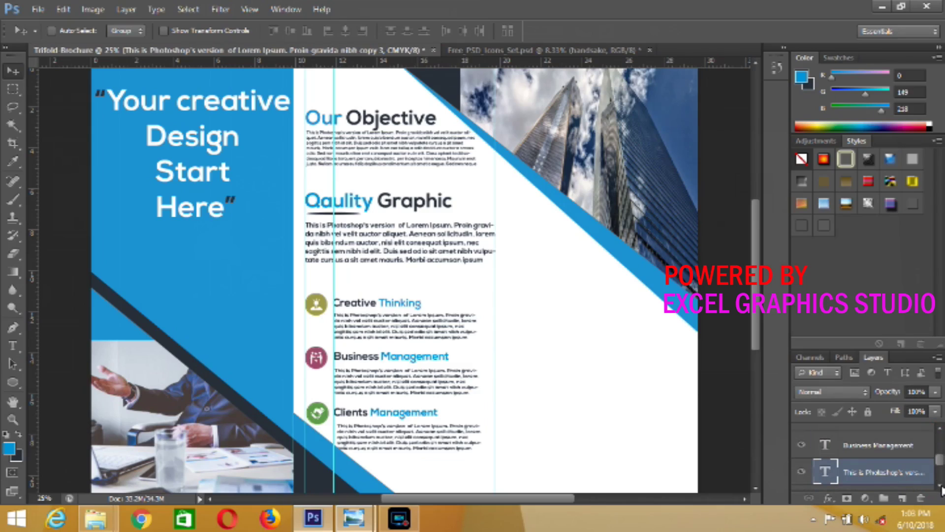
left_click(940, 486)
left_click_drag(901, 467, 888, 425)
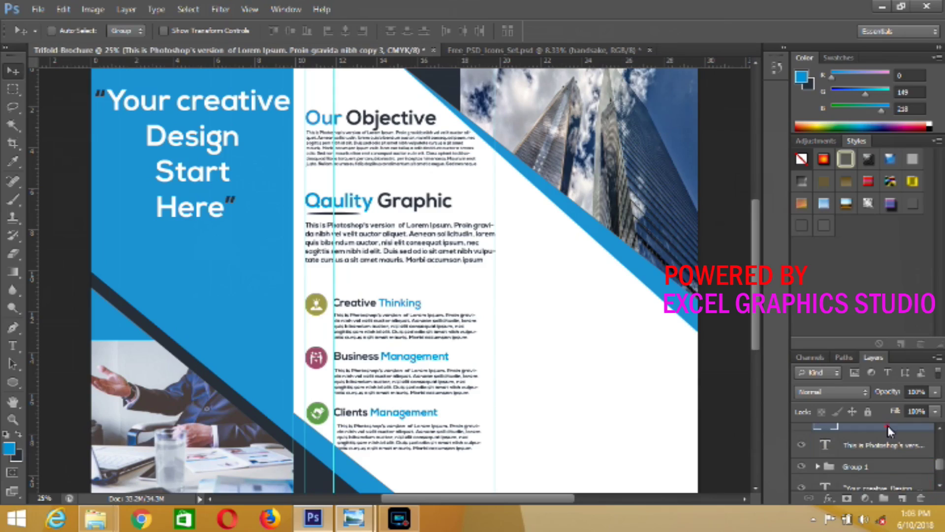
left_click(886, 445)
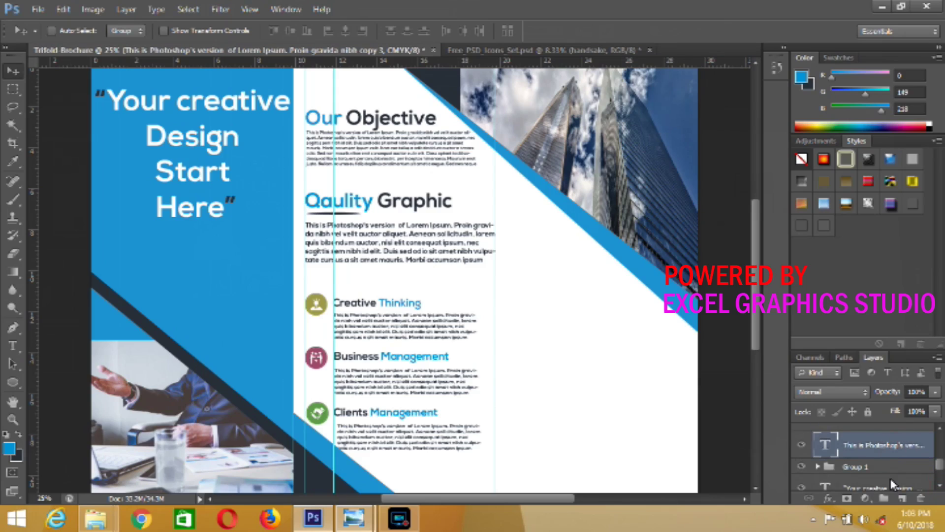
mouse_move(890, 480)
left_mouse_down()
mouse_move(889, 436)
mouse_move(887, 465)
left_mouse_up()
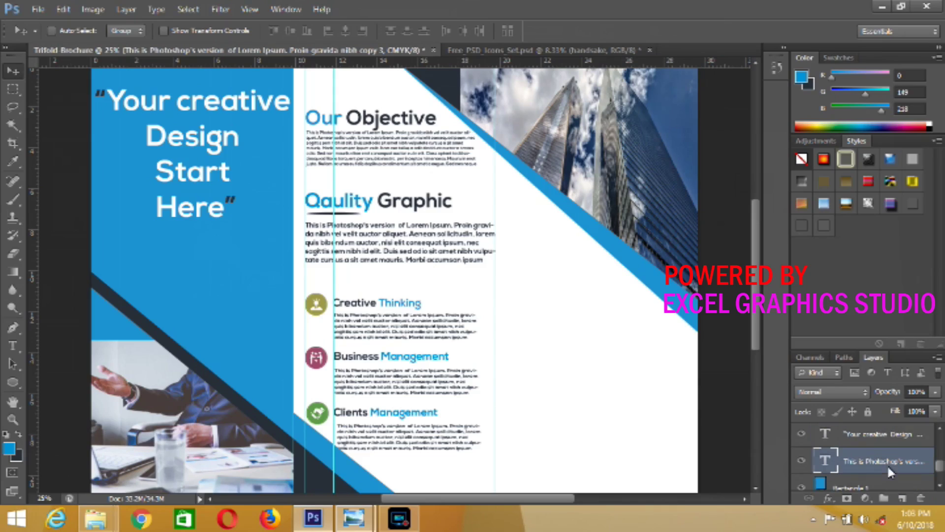
- Move a paragraph layer below Shape 1 and check the section layers' visibility
left_click(939, 488)
left_click(940, 431)
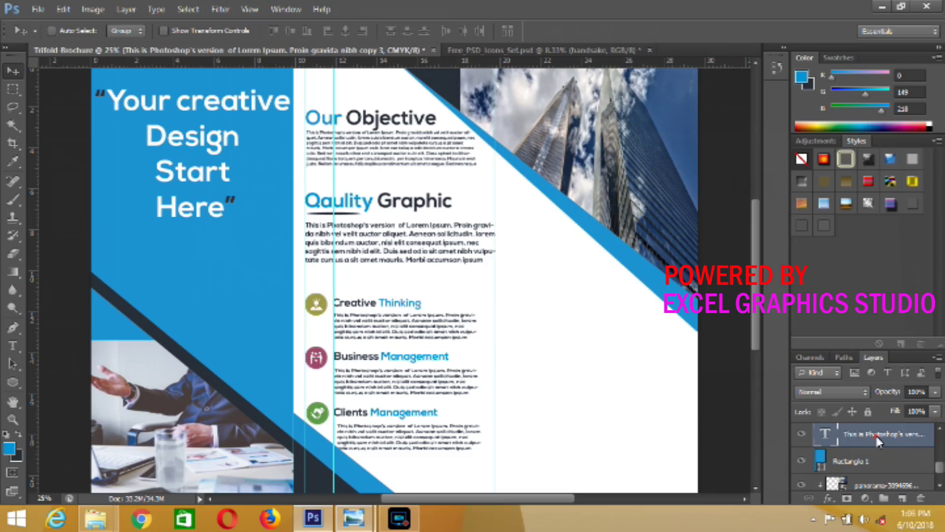
left_click(940, 487)
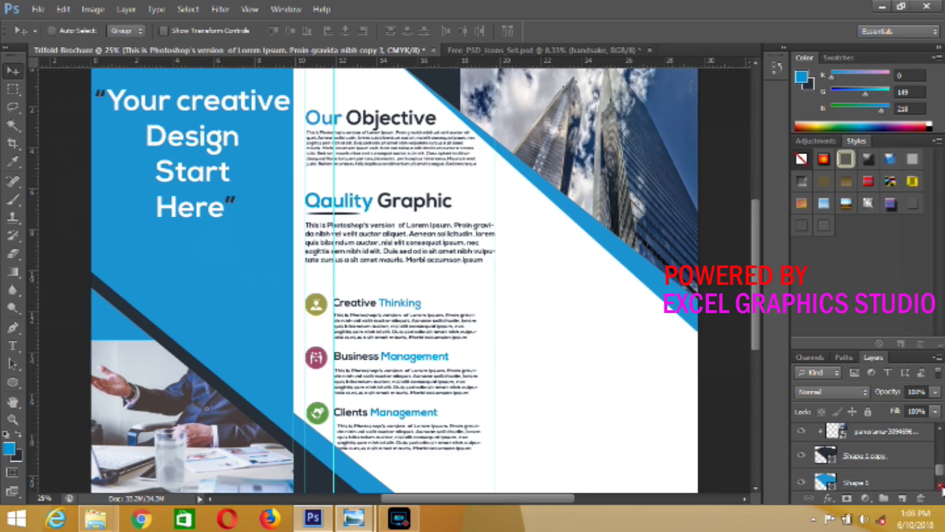
left_click(940, 431)
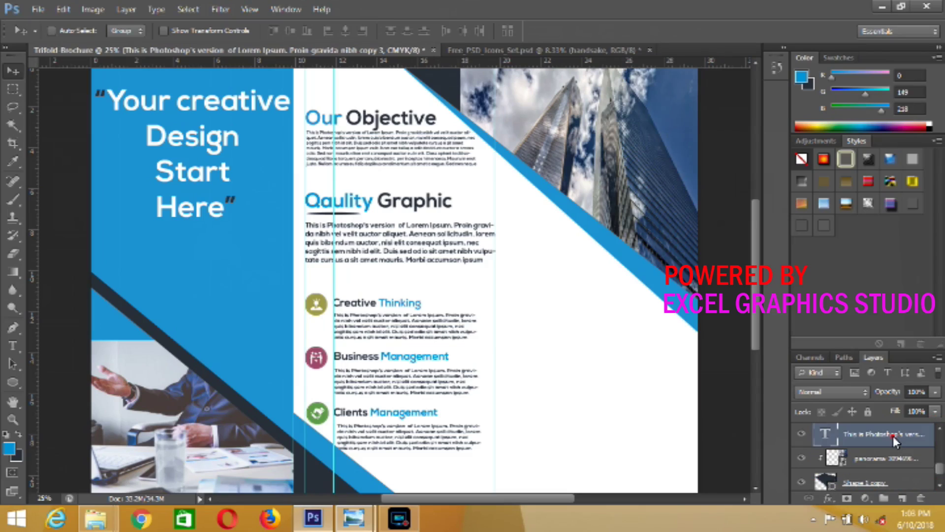
mouse_move(893, 436)
left_mouse_down()
mouse_move(893, 483)
mouse_move(888, 470)
left_mouse_up()
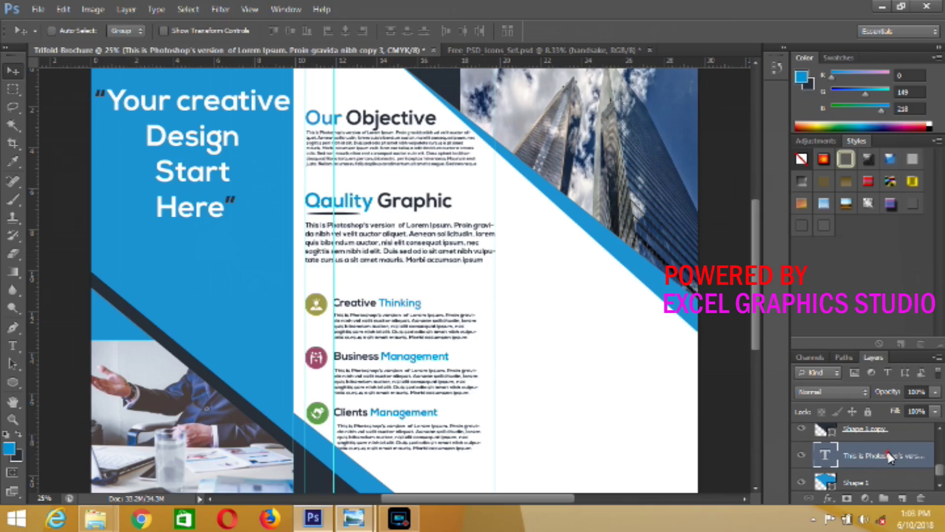
left_click(940, 486)
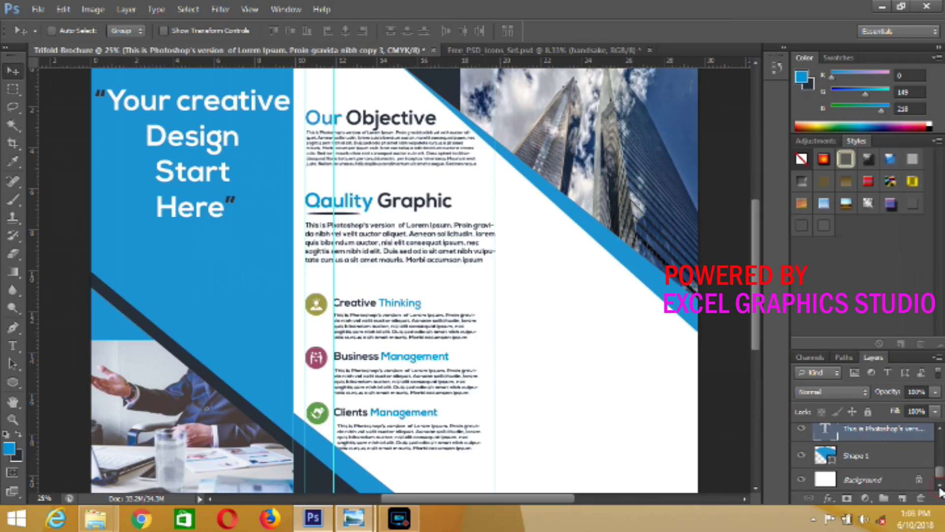
left_click(879, 440)
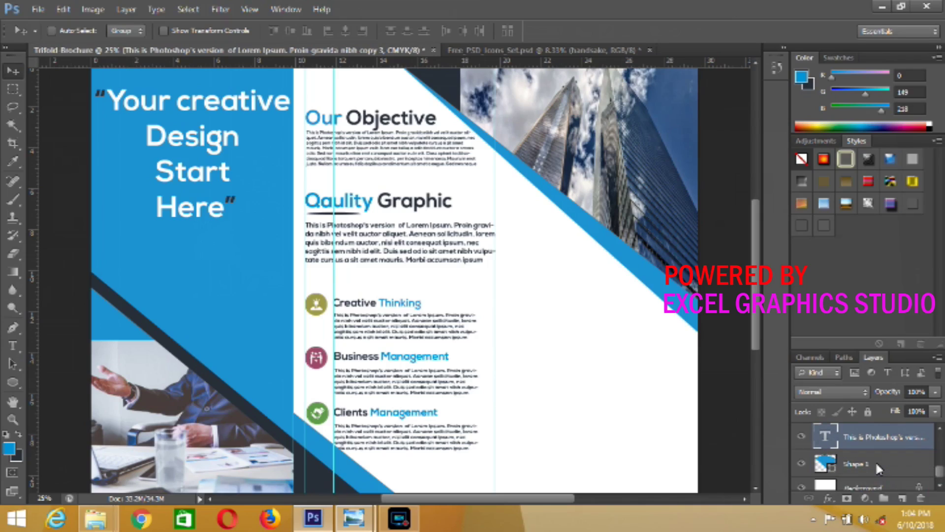
left_click_drag(877, 440, 876, 468)
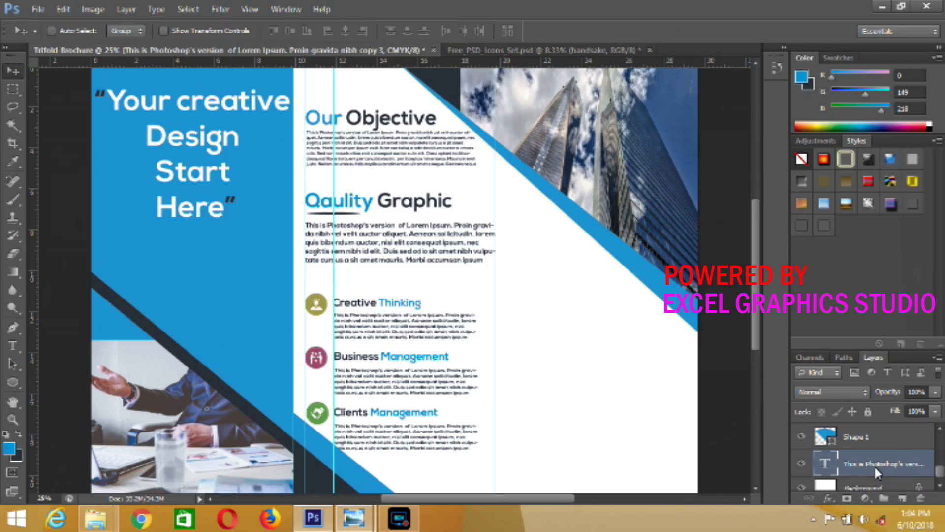
left_click(940, 430)
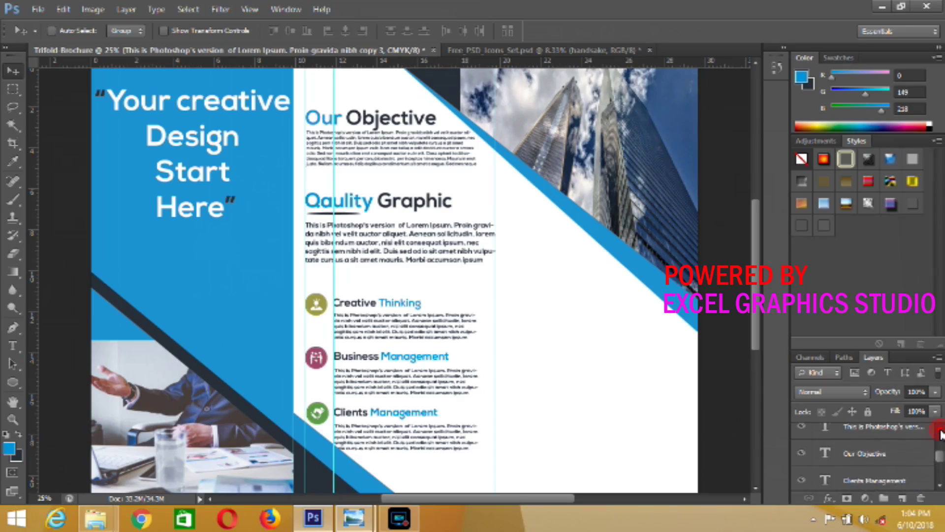
left_click(941, 432)
- Zoom out to see the whole brochure and scroll through the Layers panel
key("ctrl+minus")
left_click(940, 432)
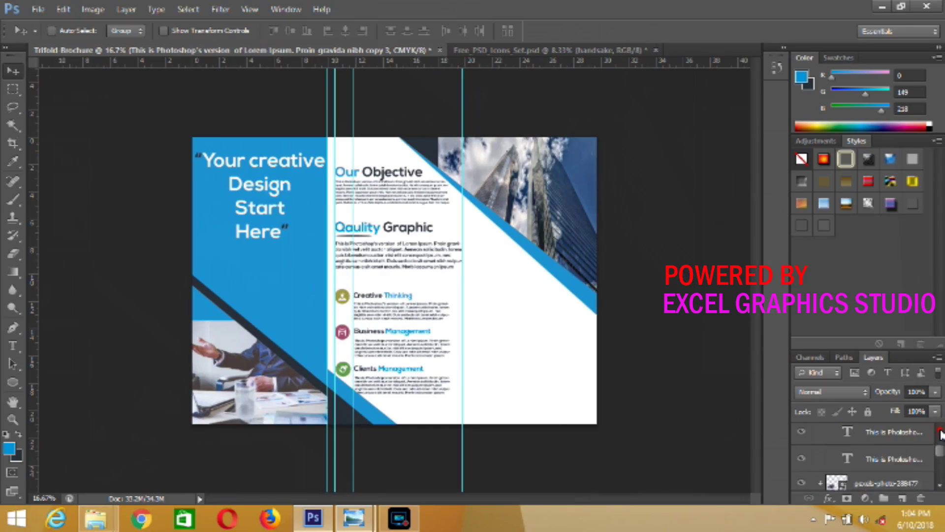
left_click(940, 433)
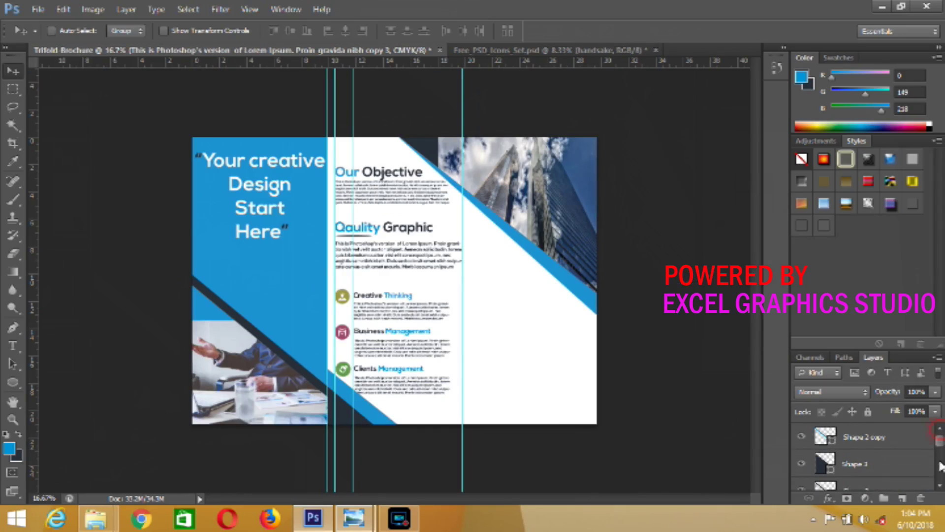
scroll(848, 451, "down", 2)
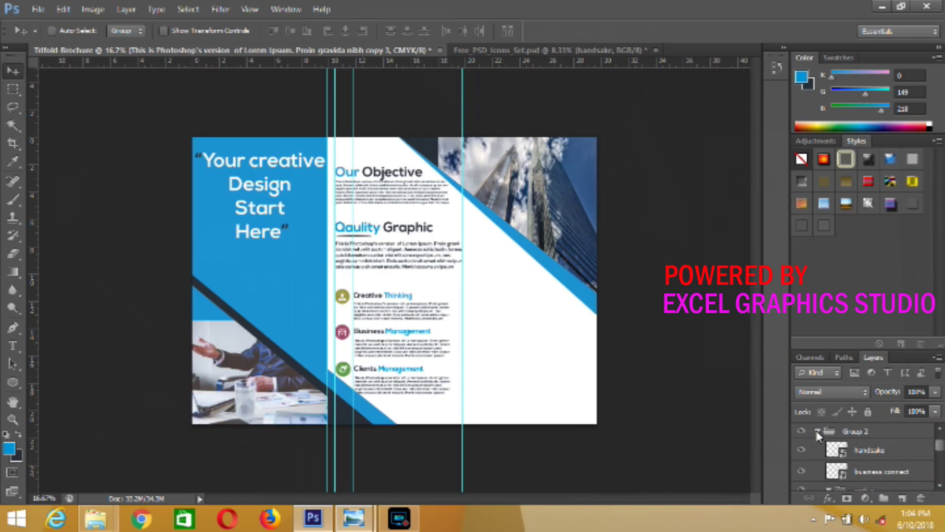
left_click(939, 486)
scroll(939, 487, "down", 2)
scroll(939, 482, "down", 2)
scroll(939, 478, "down", 2)
scroll(939, 473, "down", 2)
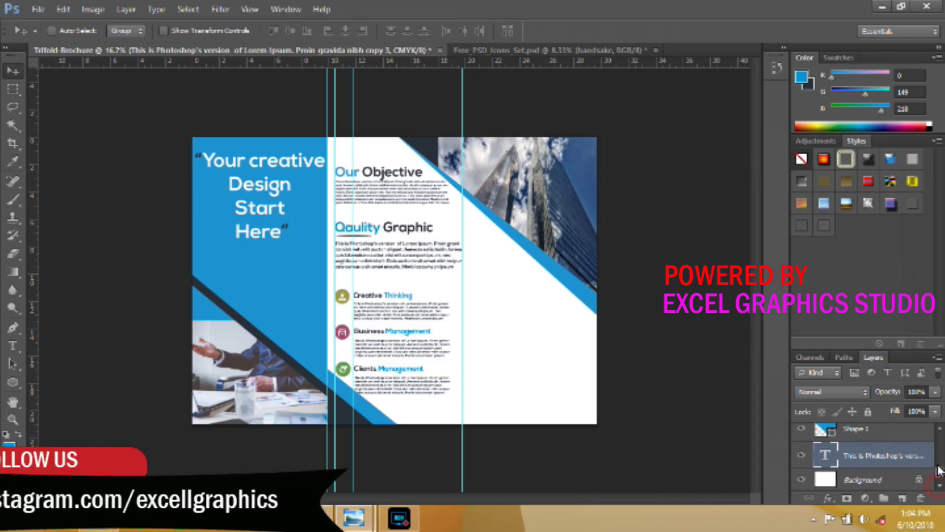
left_click(940, 433)
left_click(939, 434)
- Select the body text layer and begin a new text layer in the right panel
left_click(886, 470)
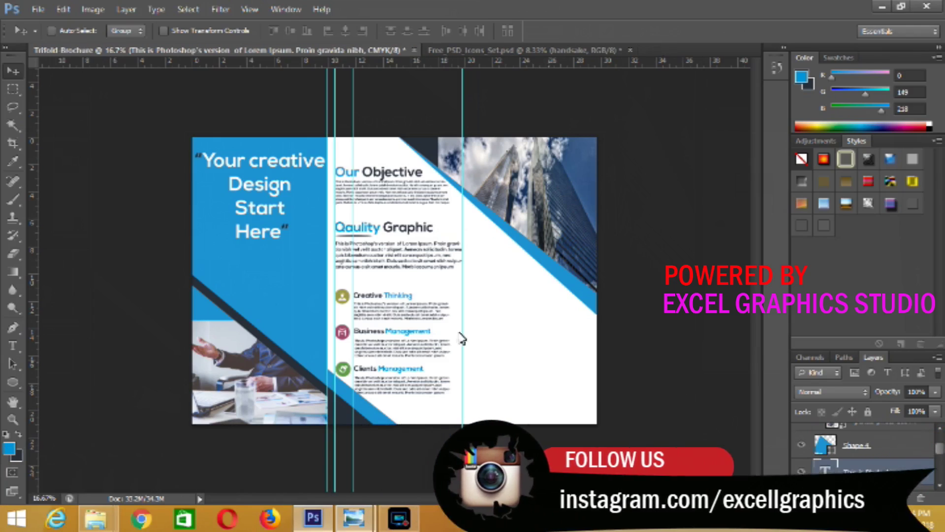
left_click(15, 347)
left_click(469, 313)
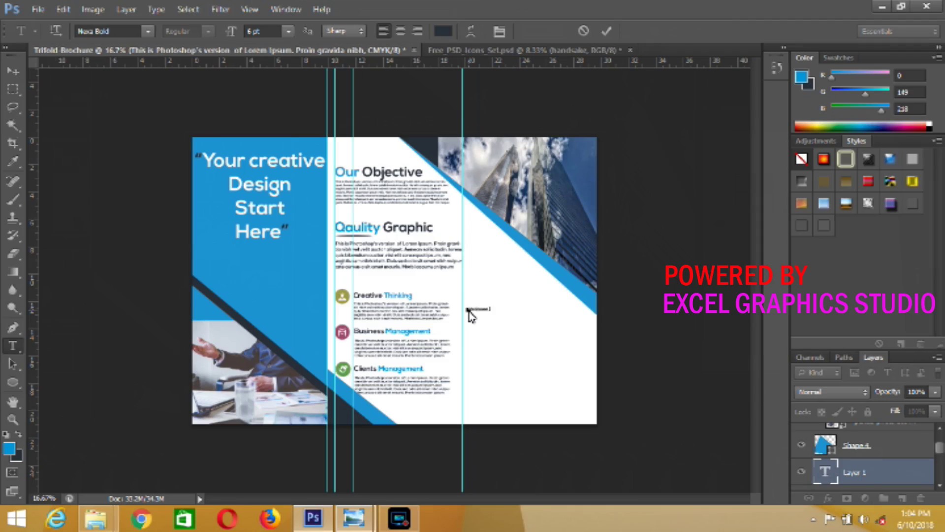
- Make the 'Why Choosing Us?' heading about 18 pt and blue, and commit it
key("ctrl+a")
left_click_drag(232, 29, 243, 35)
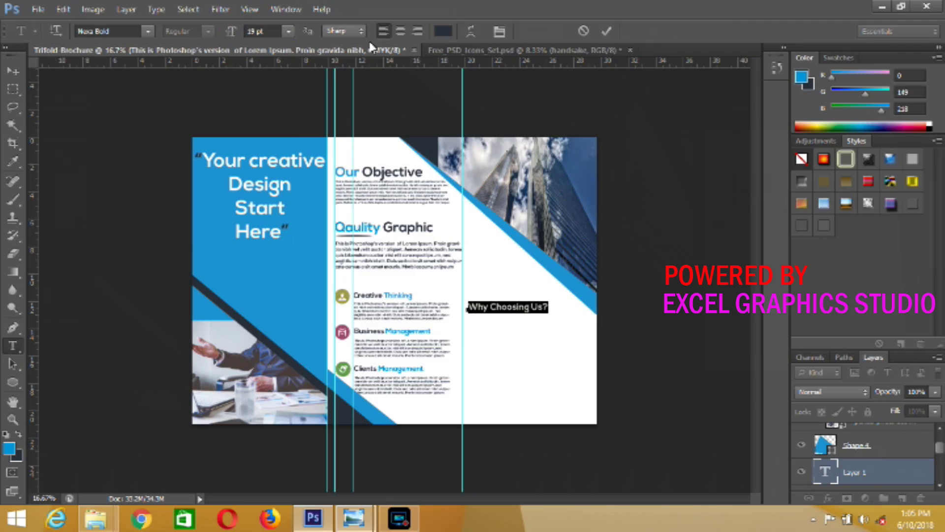
left_click(448, 31)
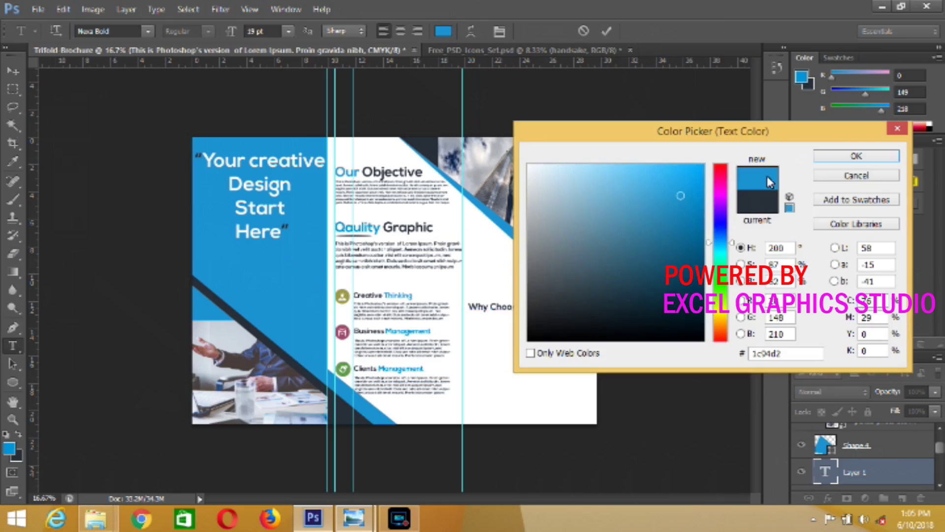
left_click(857, 155)
left_click(607, 31)
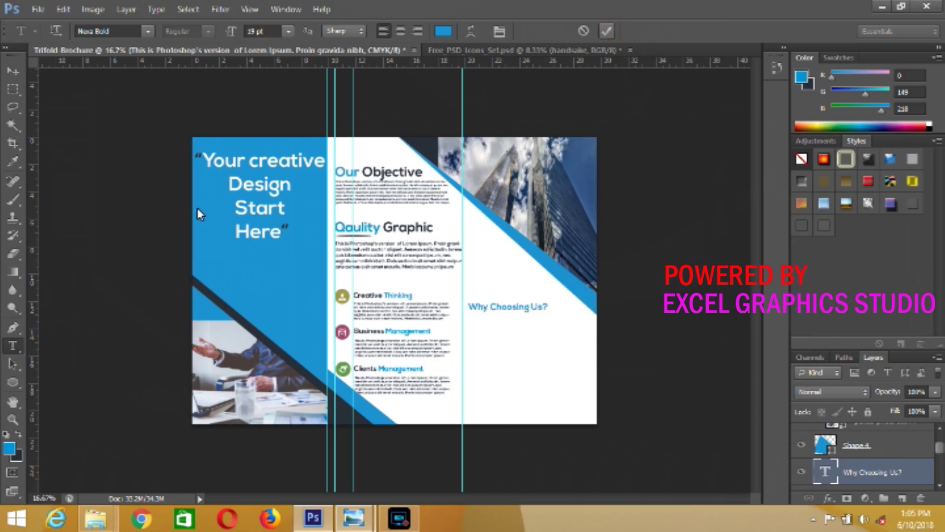
left_click(13, 382)
- Draw a thin ellipse underline beneath the heading and drag a paragraph text box below
left_click_drag(469, 316, 511, 319)
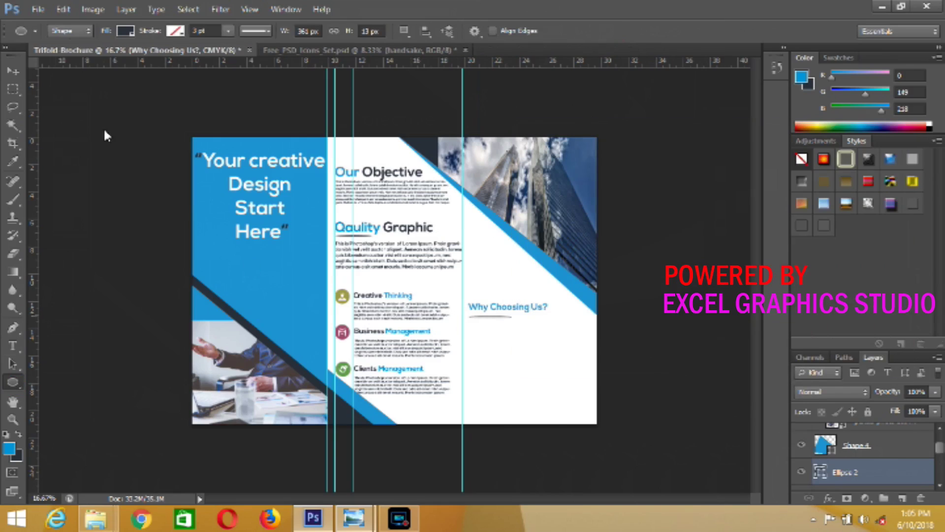
left_click(12, 69)
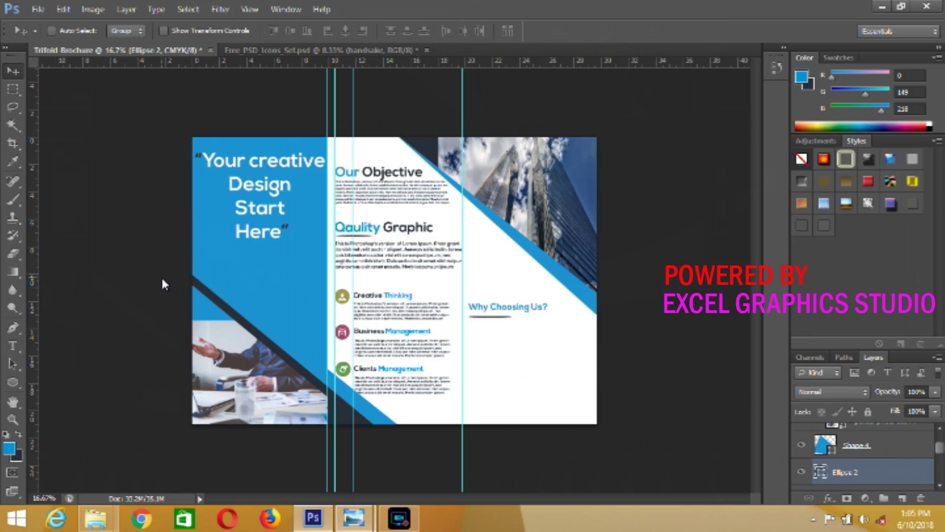
left_click(13, 345)
mouse_move(468, 328)
left_mouse_down()
mouse_move(550, 349)
mouse_move(593, 418)
left_mouse_up()
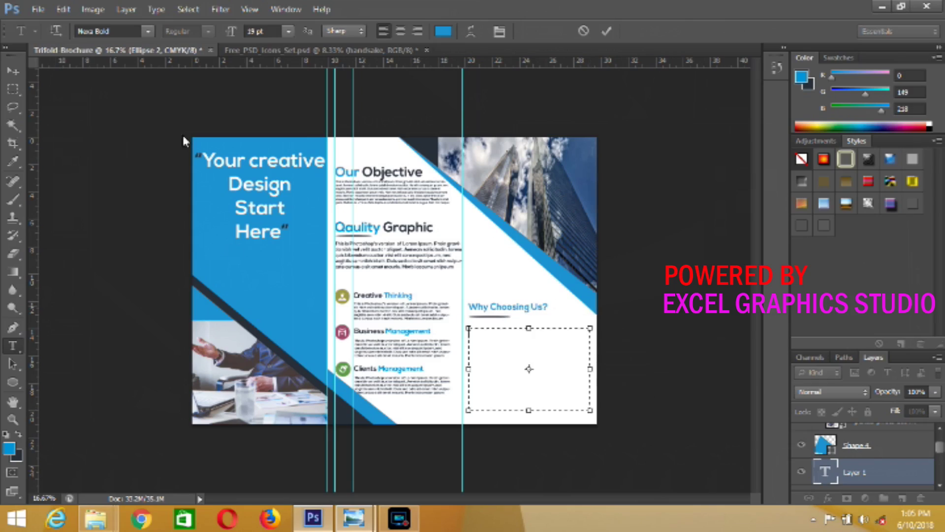
- Paste Lorem Ipsum placeholder text into the box and colour it dark
left_click(157, 10)
left_click(206, 239)
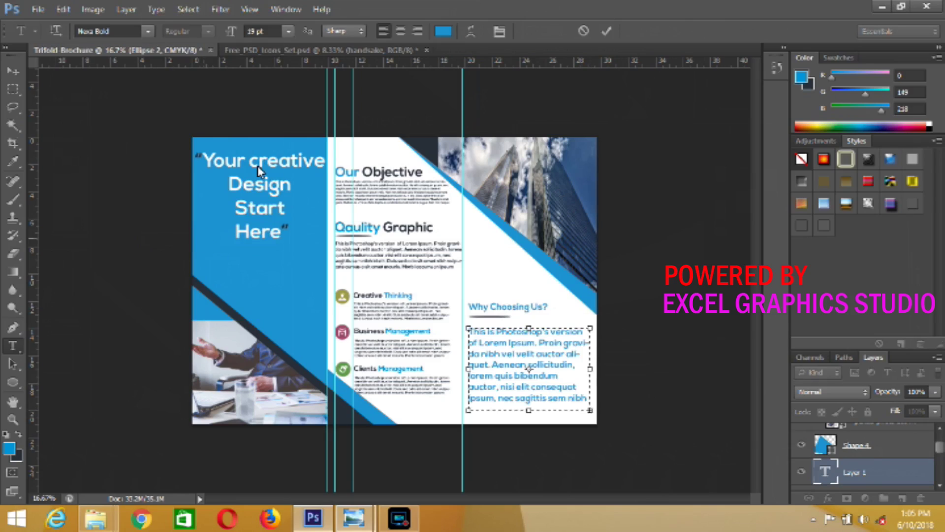
key("ctrl+a")
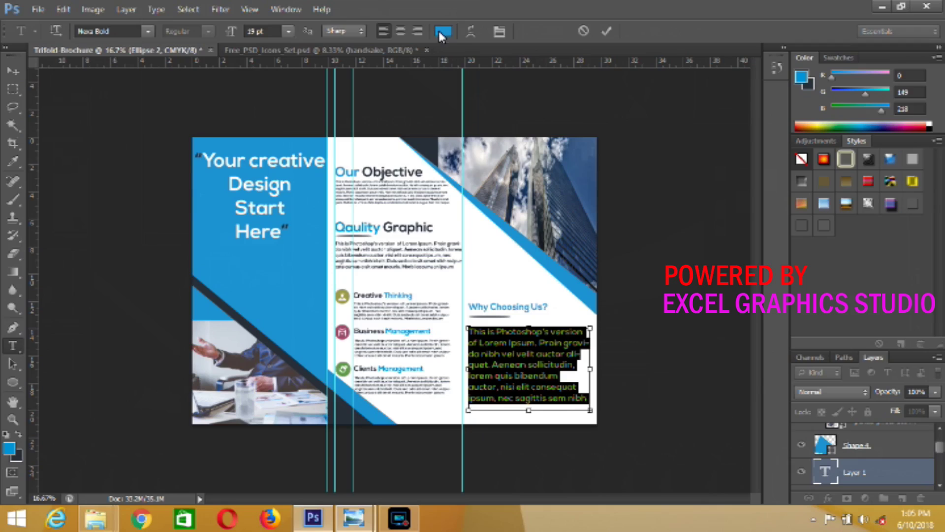
left_click(443, 31)
left_click(427, 141)
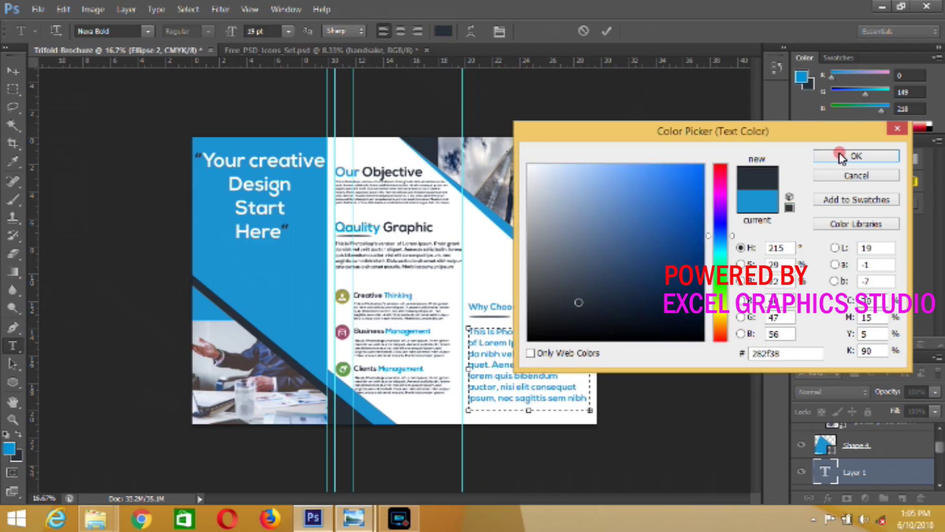
left_click(856, 156)
- Set the body text to about 14 pt, widen the box to the panel edges, and commit
left_click_drag(230, 31, 217, 33)
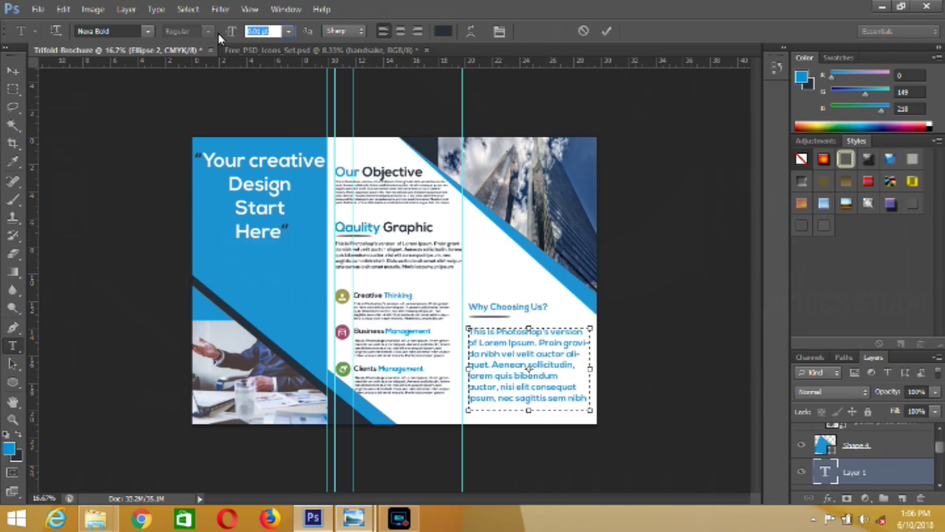
type("10.01")
key("Up")
key("Up")
key("Up")
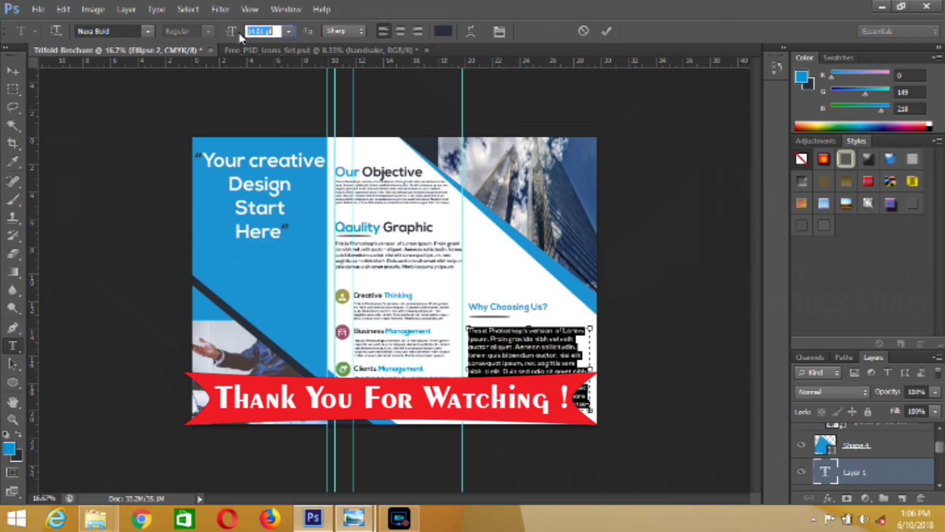
left_click_drag(591, 374, 597, 374)
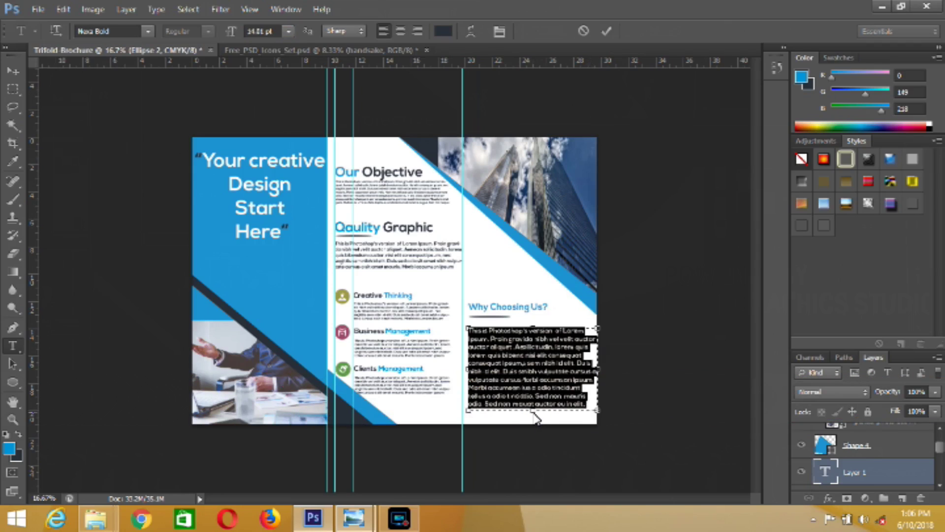
left_click_drag(533, 419, 533, 418)
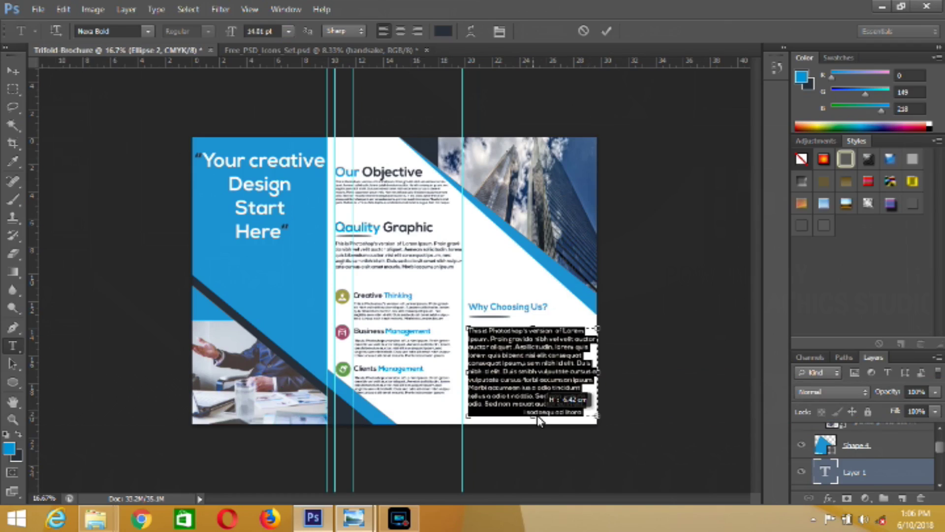
left_click(607, 29)
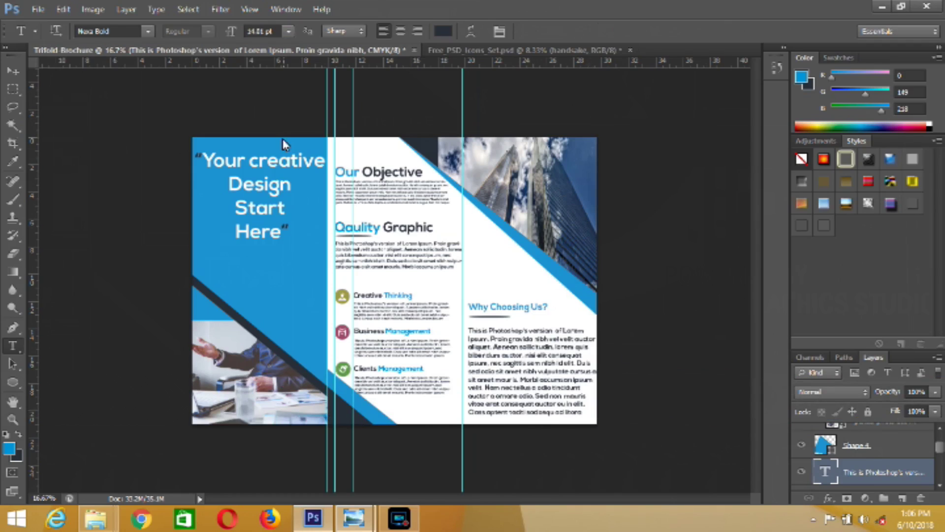
left_click(14, 72)
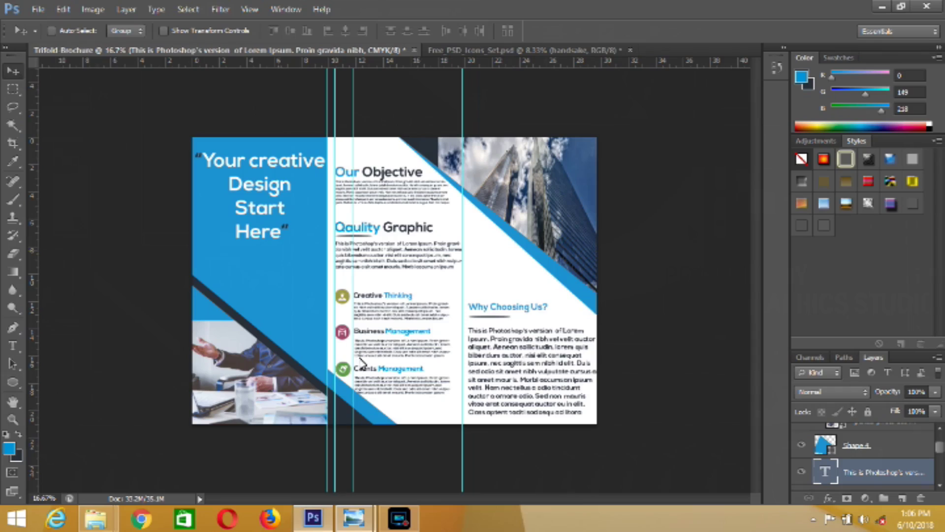
- Drag two extra guides off the middle panel and zoom out to the full brochure
left_click_drag(34, 368, 356, 387)
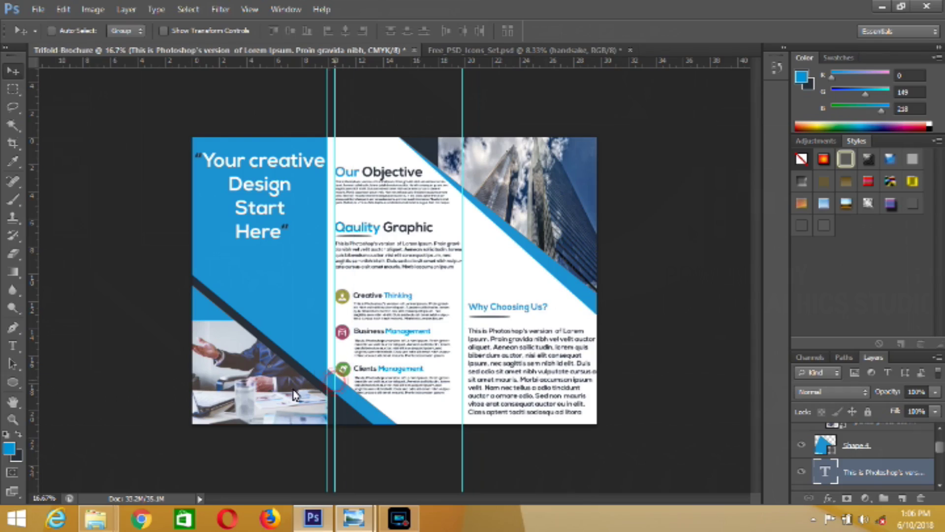
left_click_drag(294, 394, 16, 369)
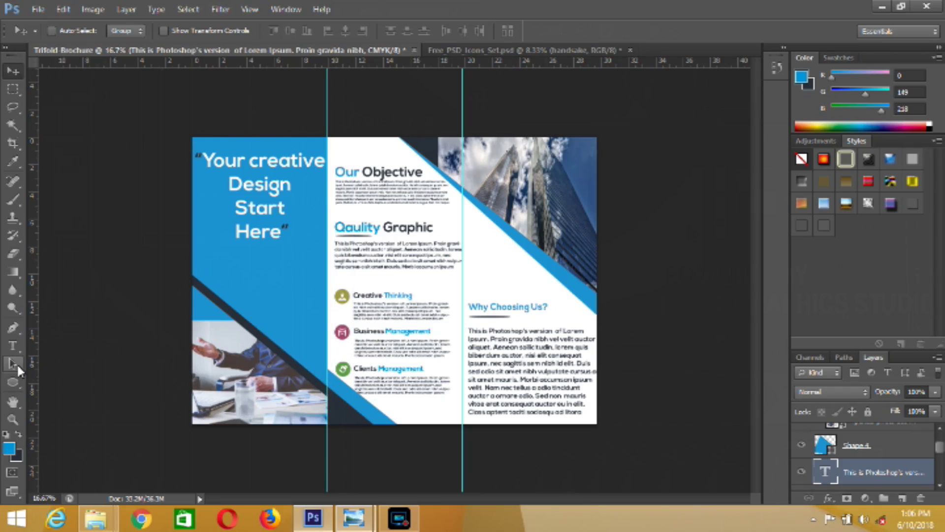
key("ctrl+minus")
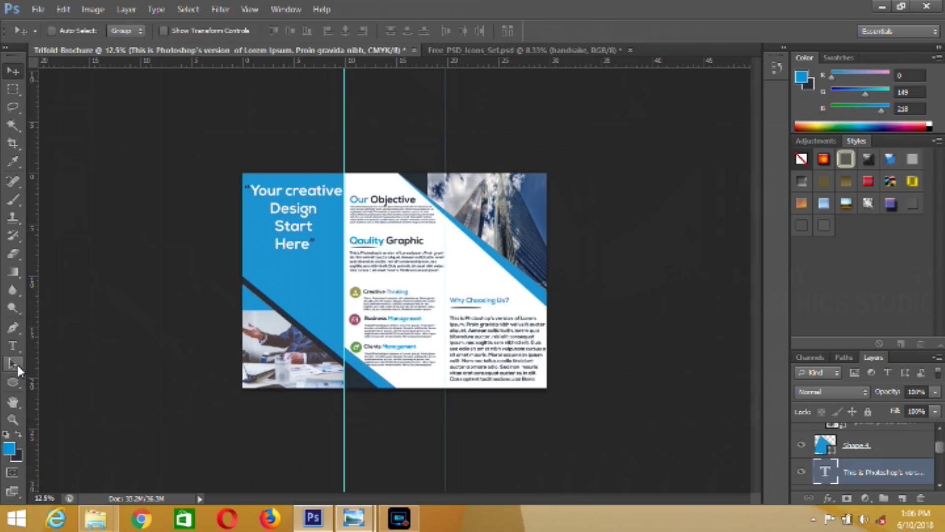